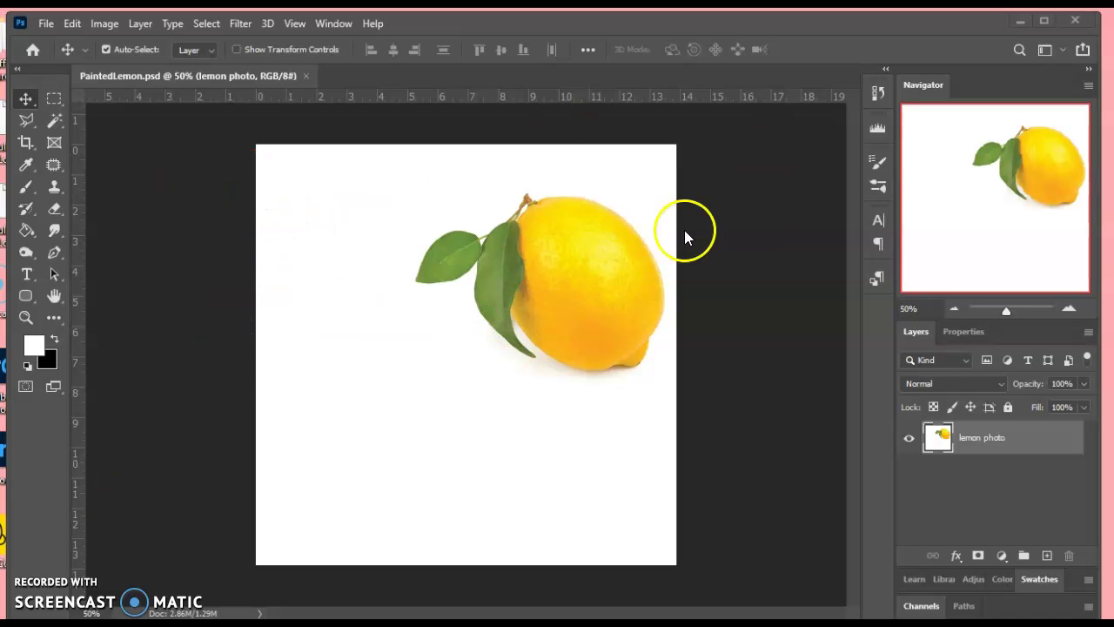
Zoom the lemon photo to 100% and pan so the lemon and both leaves fill the view
click(1067, 310)
click(1067, 309)
drag(1027, 206, 1068, 192)
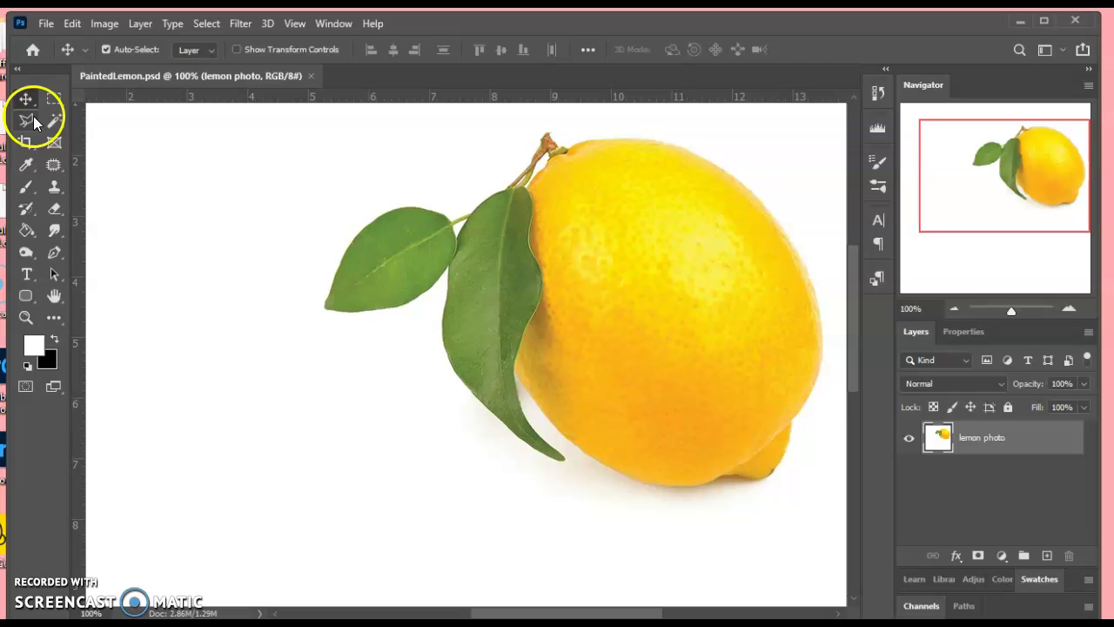
Trace the lemon's body with the Magnetic Lasso, leaving out the leaves and stem
drag(33, 116, 78, 151)
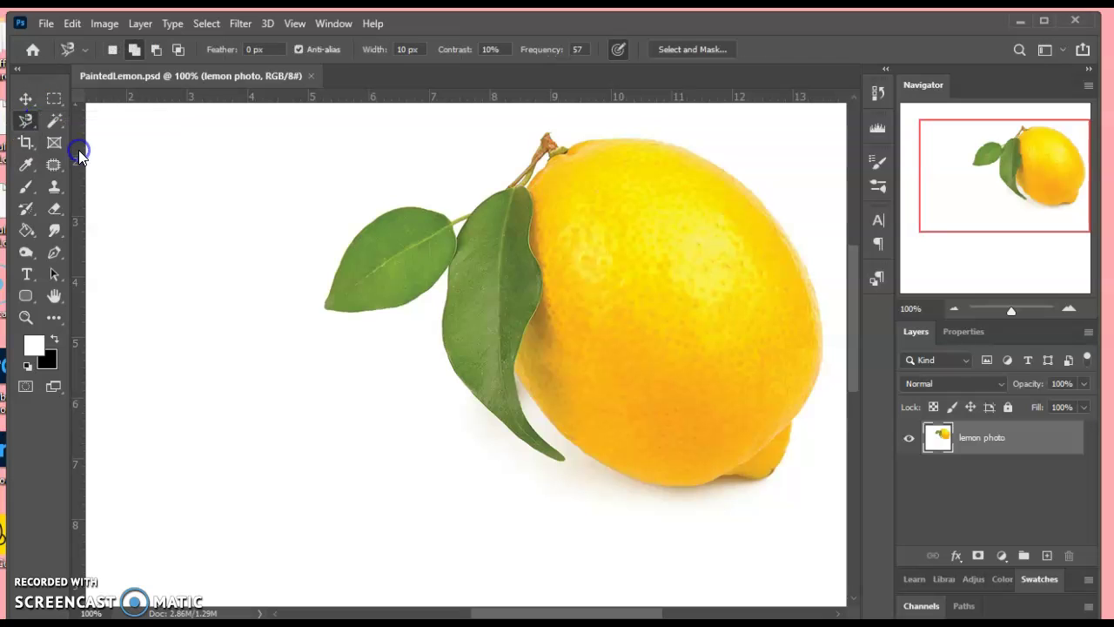
click(571, 143)
mouse_move(631, 152)
mouse_down()
mouse_move(758, 193)
mouse_move(814, 287)
mouse_move(822, 331)
mouse_move(806, 405)
mouse_move(765, 477)
mouse_move(676, 484)
mouse_move(601, 462)
mouse_move(552, 427)
mouse_move(515, 376)
mouse_move(541, 286)
mouse_move(527, 263)
mouse_move(523, 189)
mouse_move(571, 149)
mouse_up()
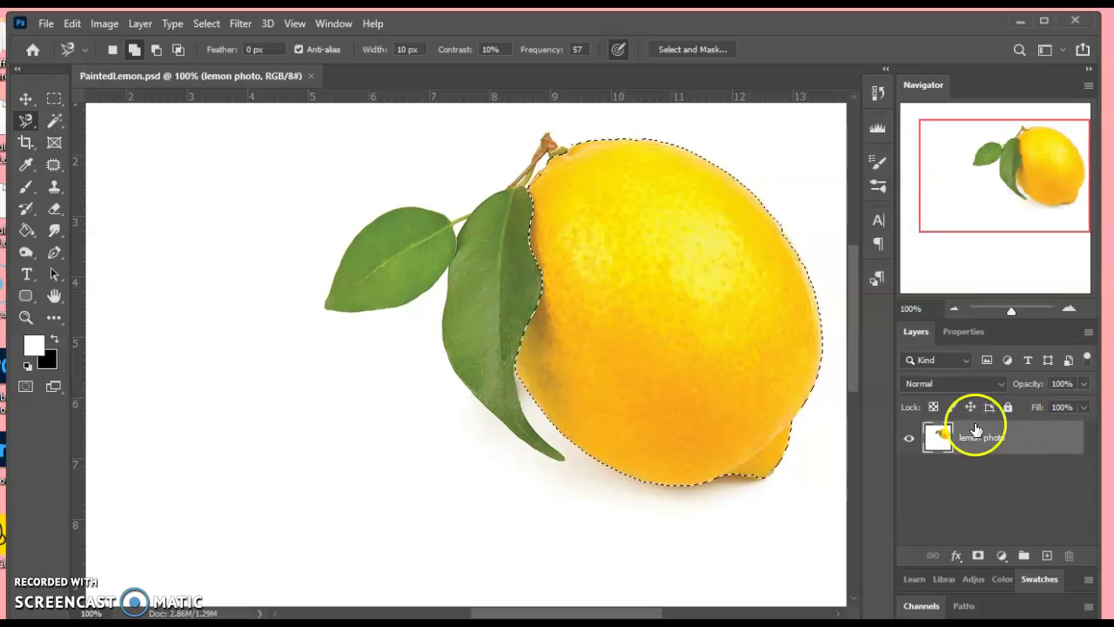
On a new Layer 1, fill the lemon selection with its sampled yellow, then hide the layer
click(1047, 555)
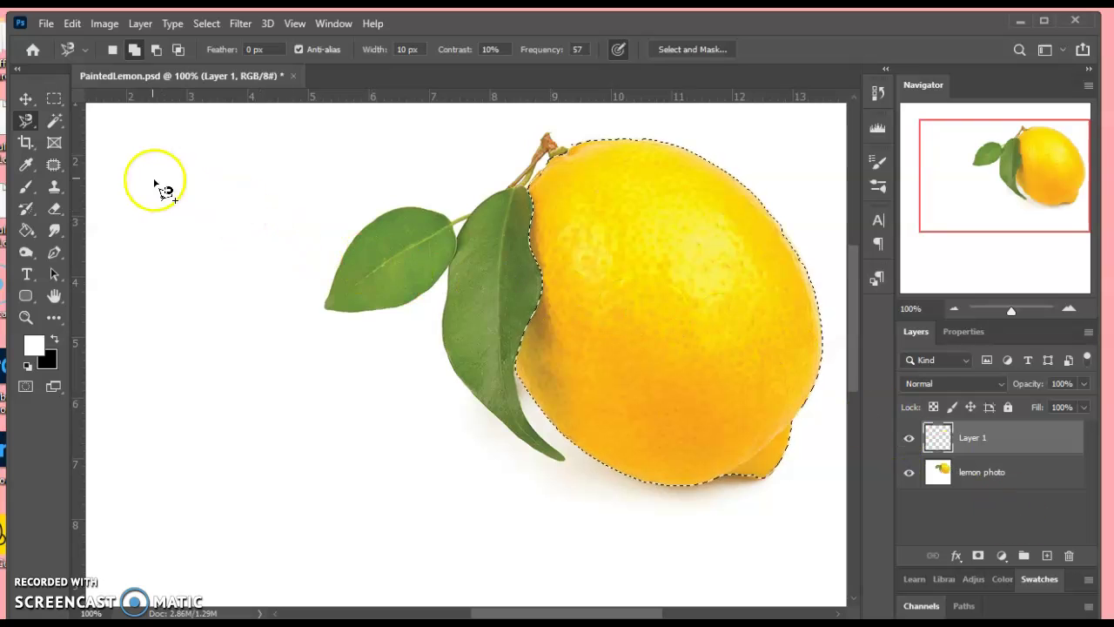
click(26, 169)
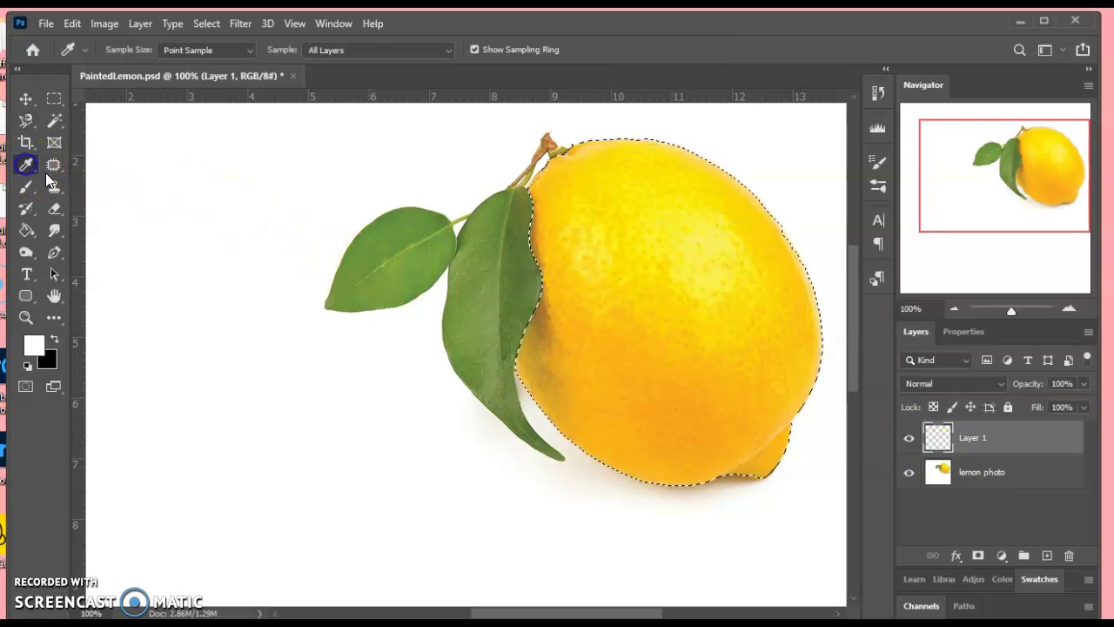
click(597, 228)
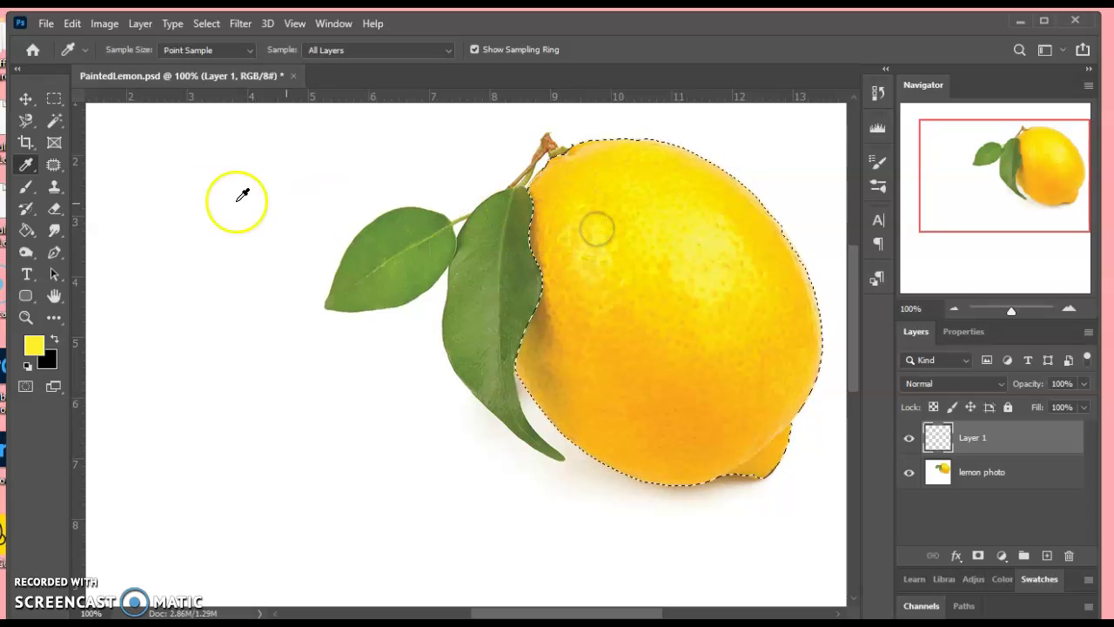
click(25, 231)
click(580, 302)
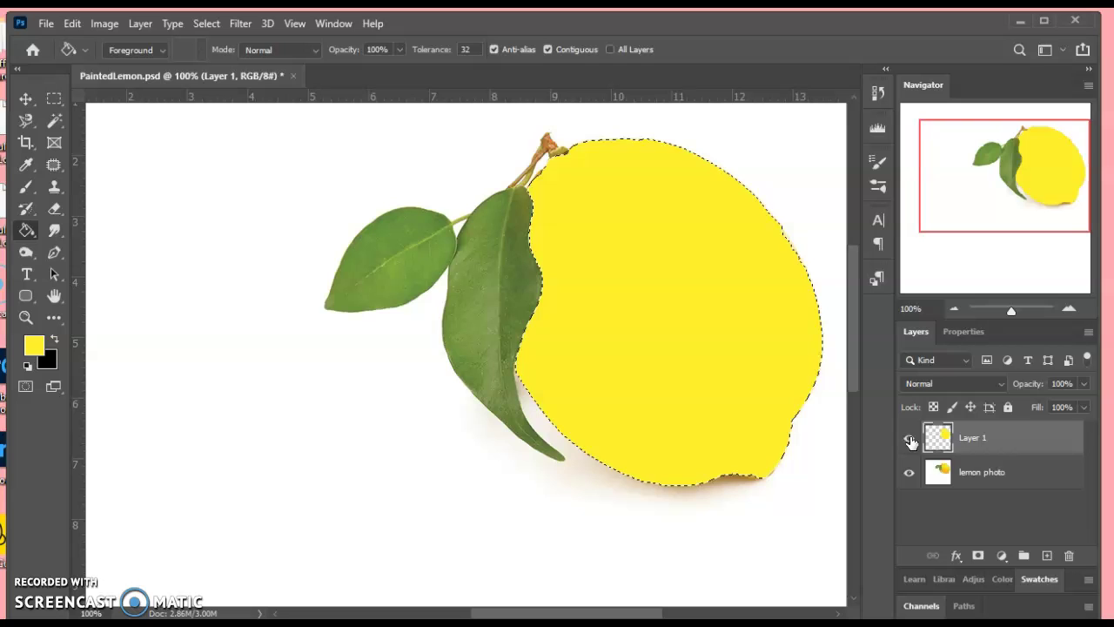
click(909, 438)
Add Layer 2, sample a lemon colour, and set the Brush to 48 px at 100% opacity
click(1048, 556)
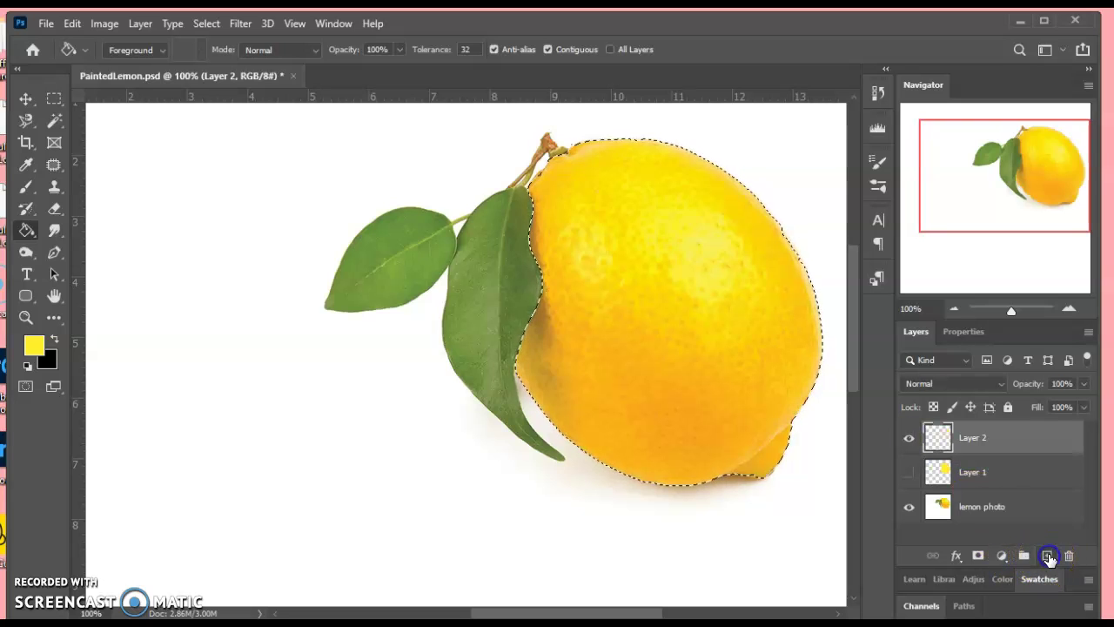
click(26, 165)
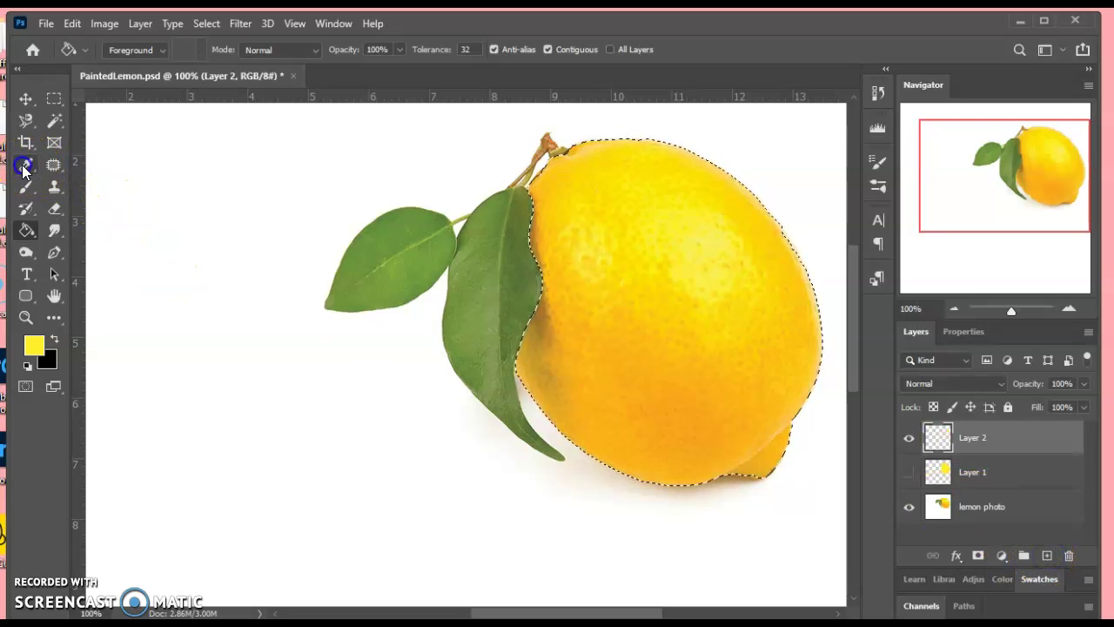
drag(710, 259, 708, 263)
click(47, 191)
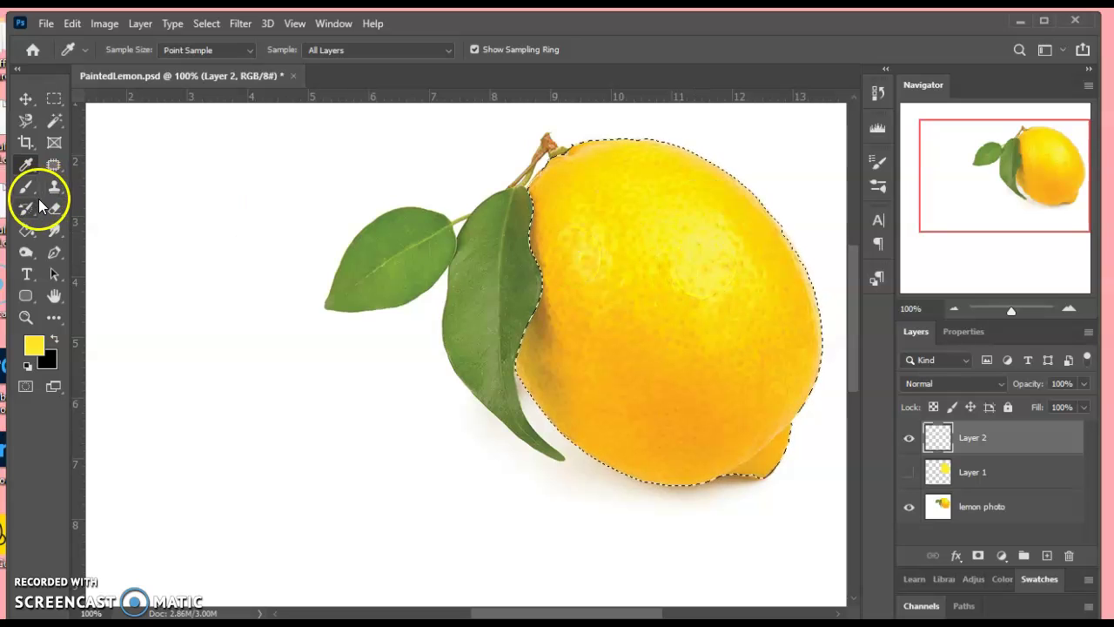
click(26, 188)
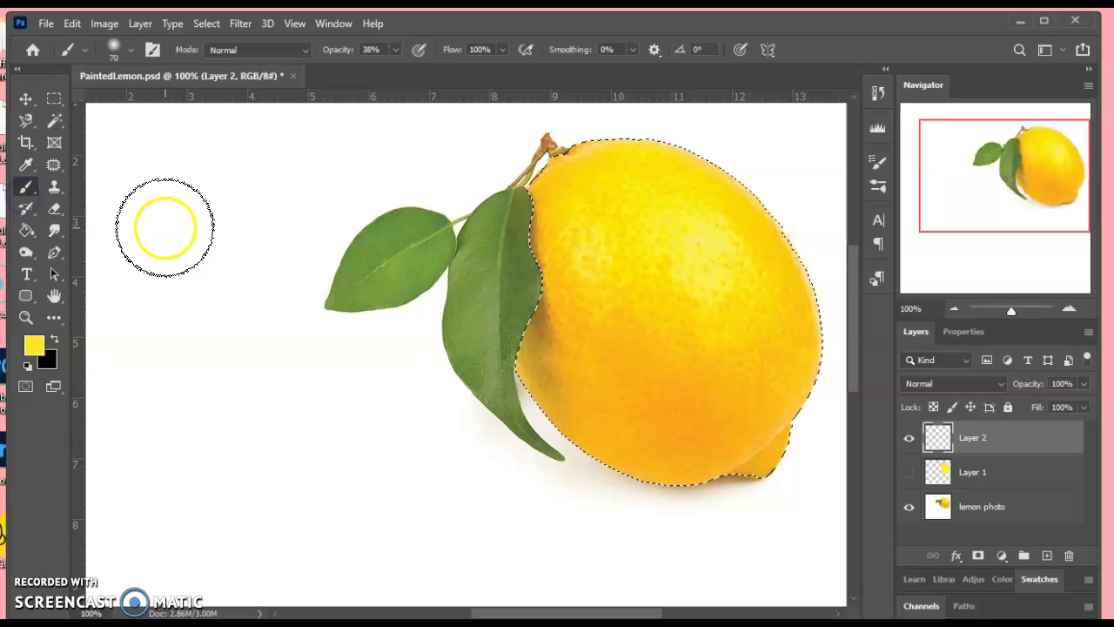
click(130, 52)
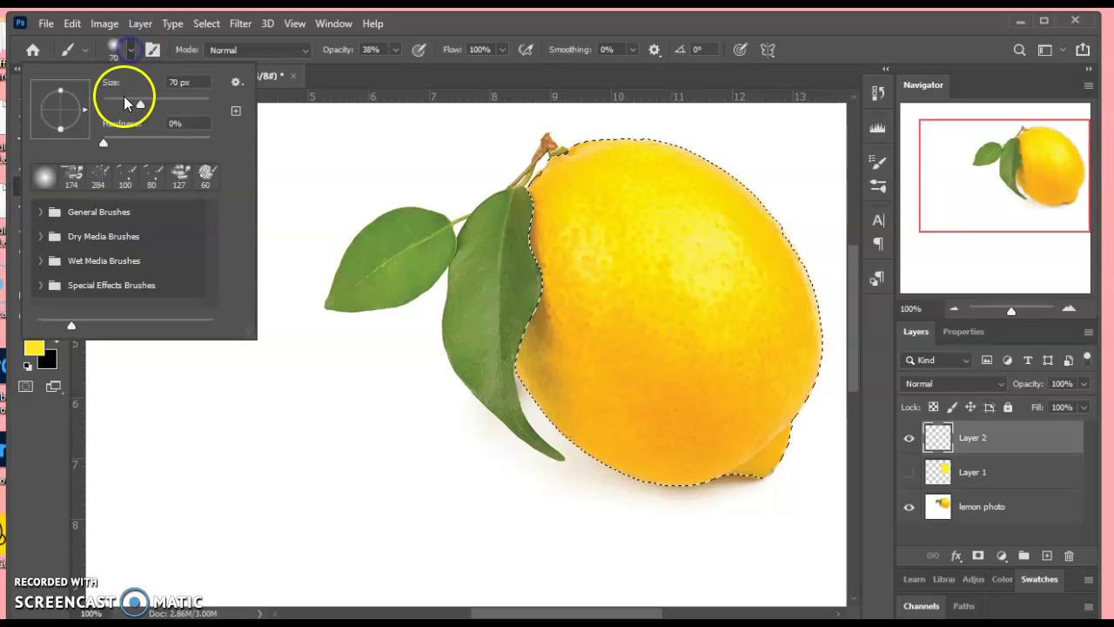
click(694, 253)
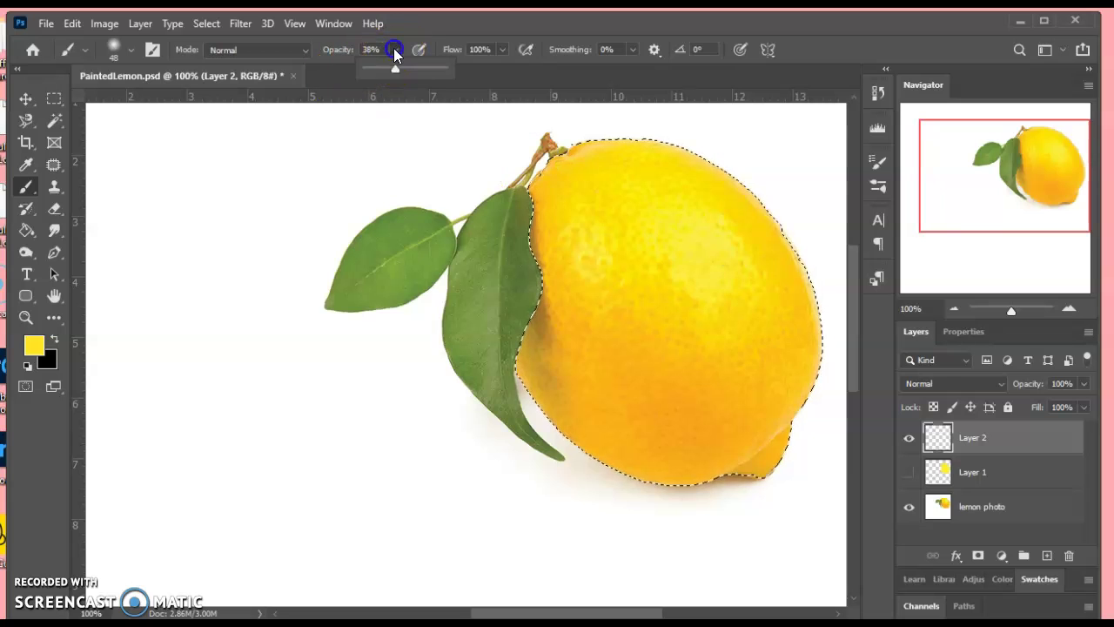
drag(478, 76, 480, 77)
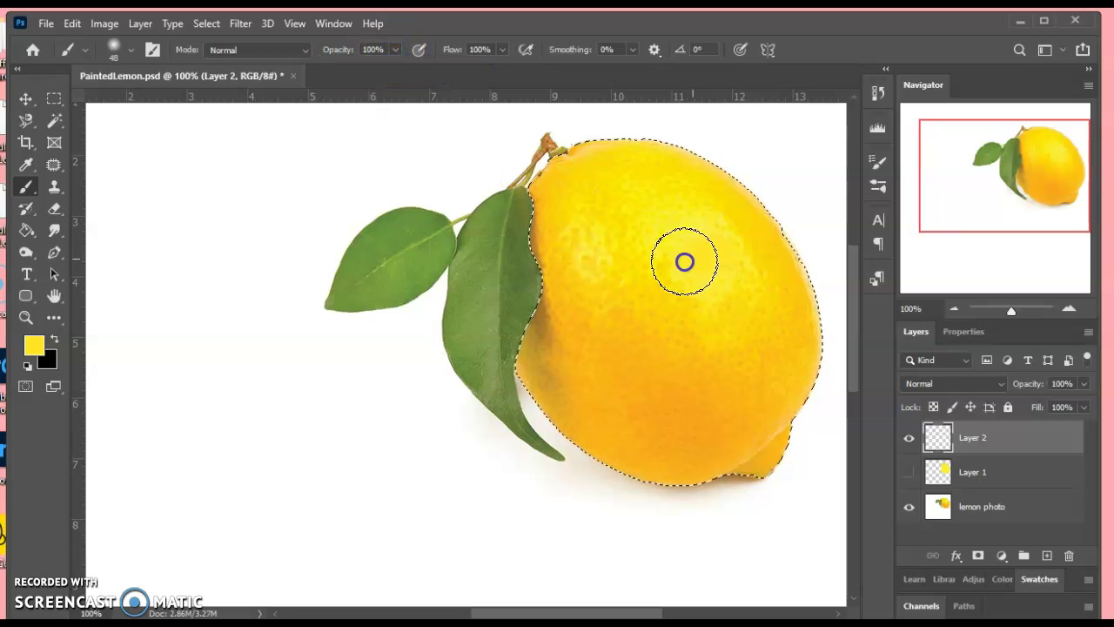
Paint the lemon with its sampled orange and a lighter yellow from its top
click(26, 163)
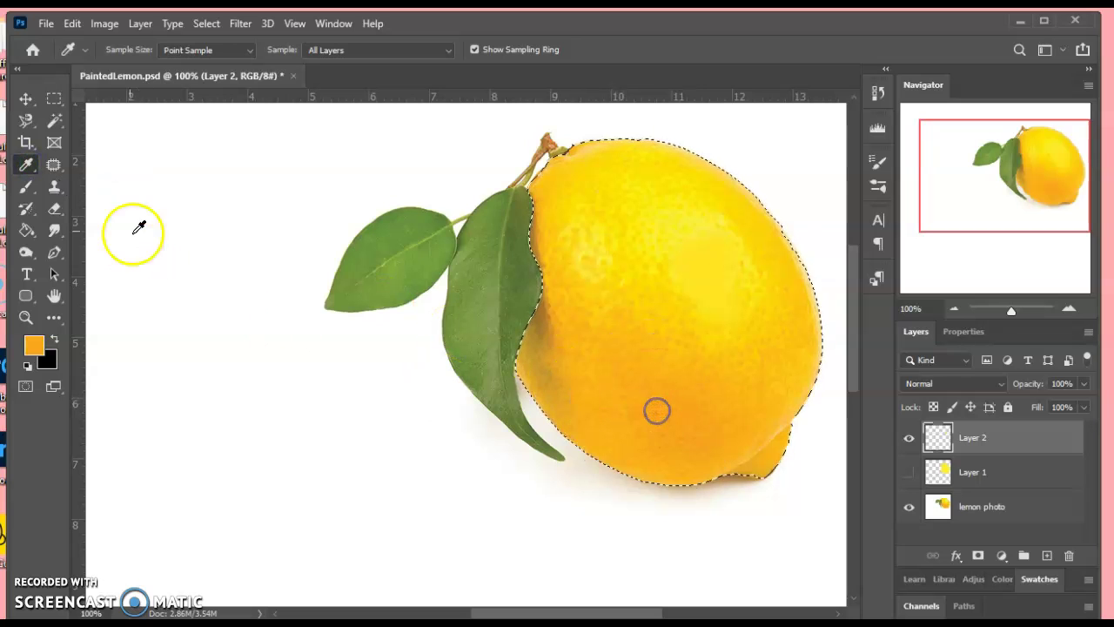
click(27, 187)
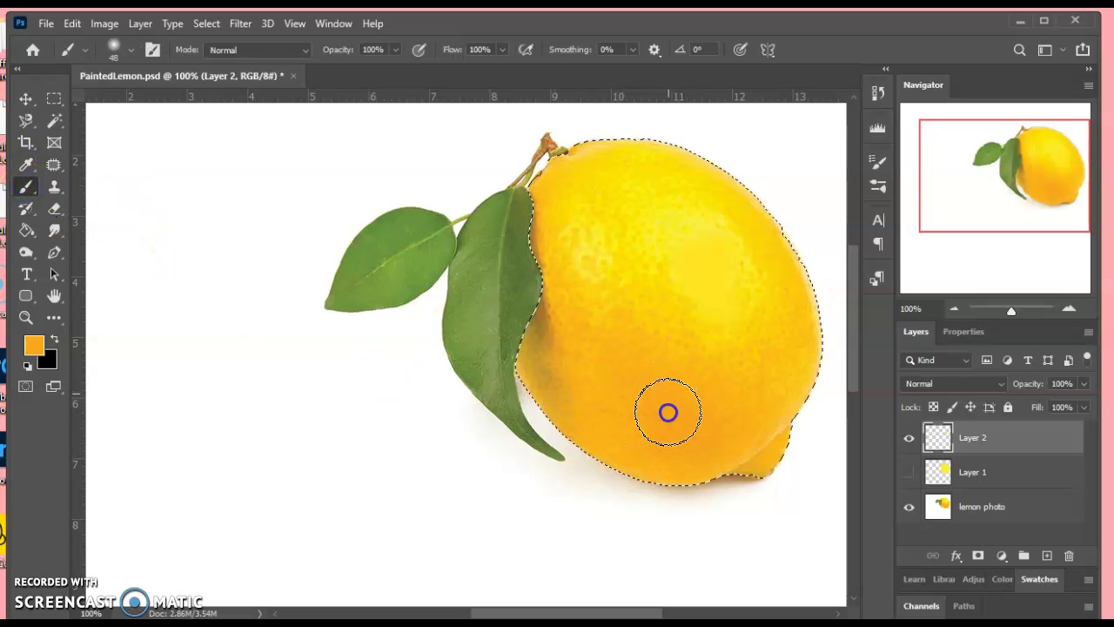
click(26, 163)
click(762, 221)
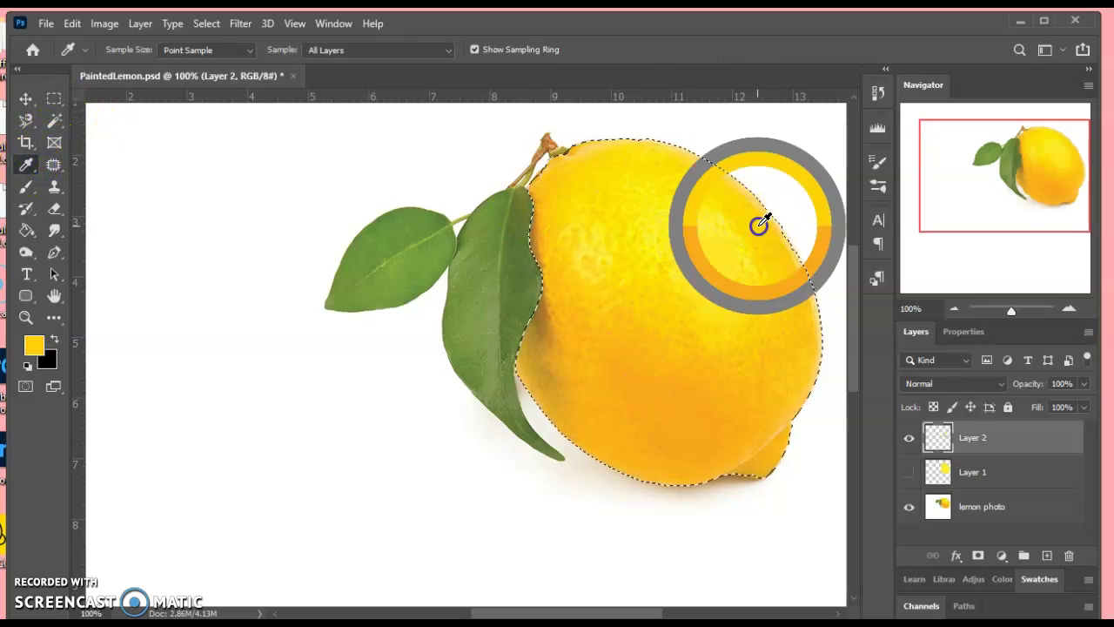
click(26, 186)
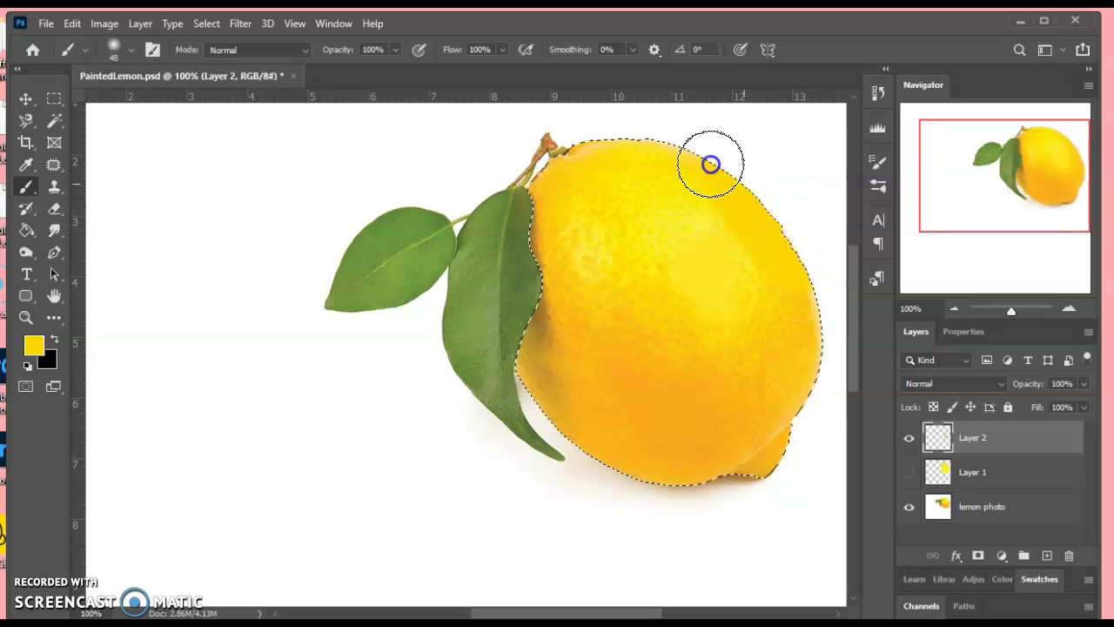
Paint orange shading on the lemon's lower side, then pick the pale edge colour
click(26, 164)
click(600, 442)
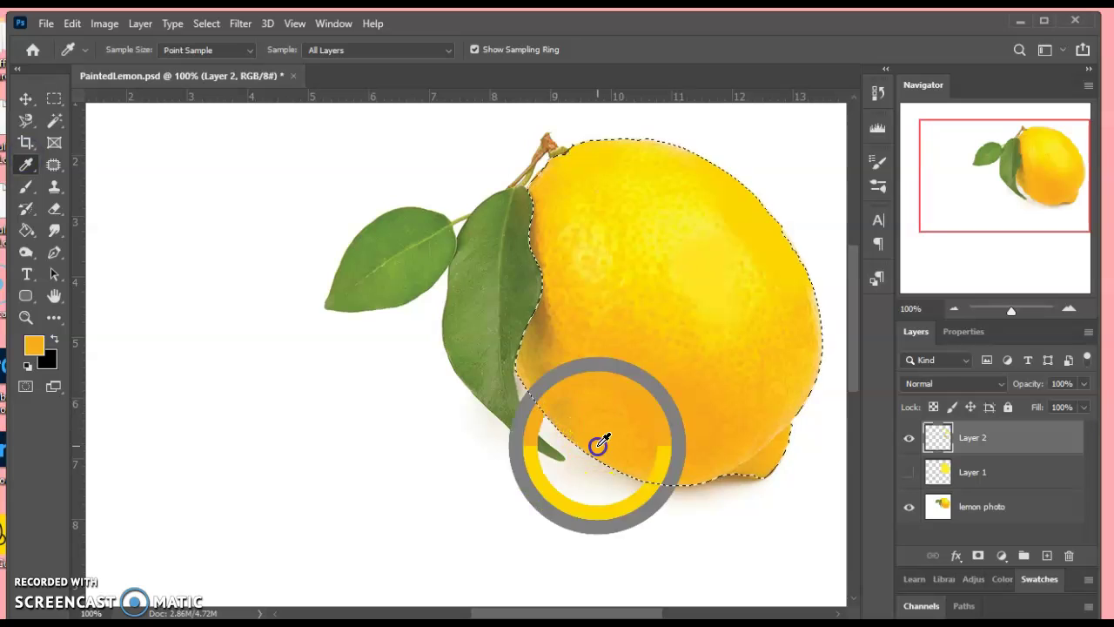
click(26, 186)
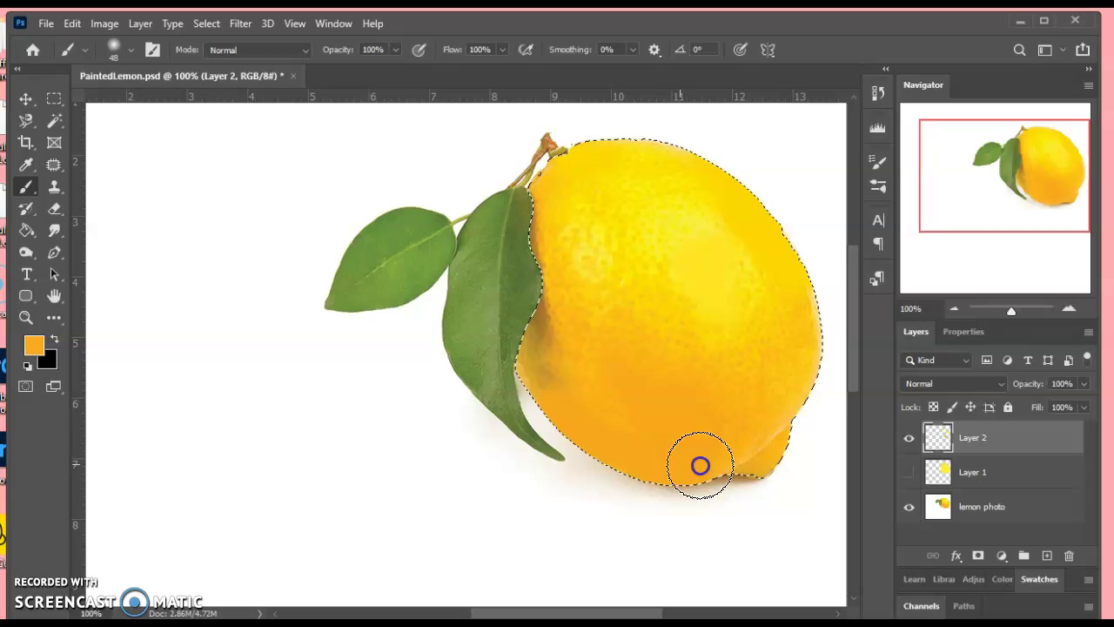
click(26, 165)
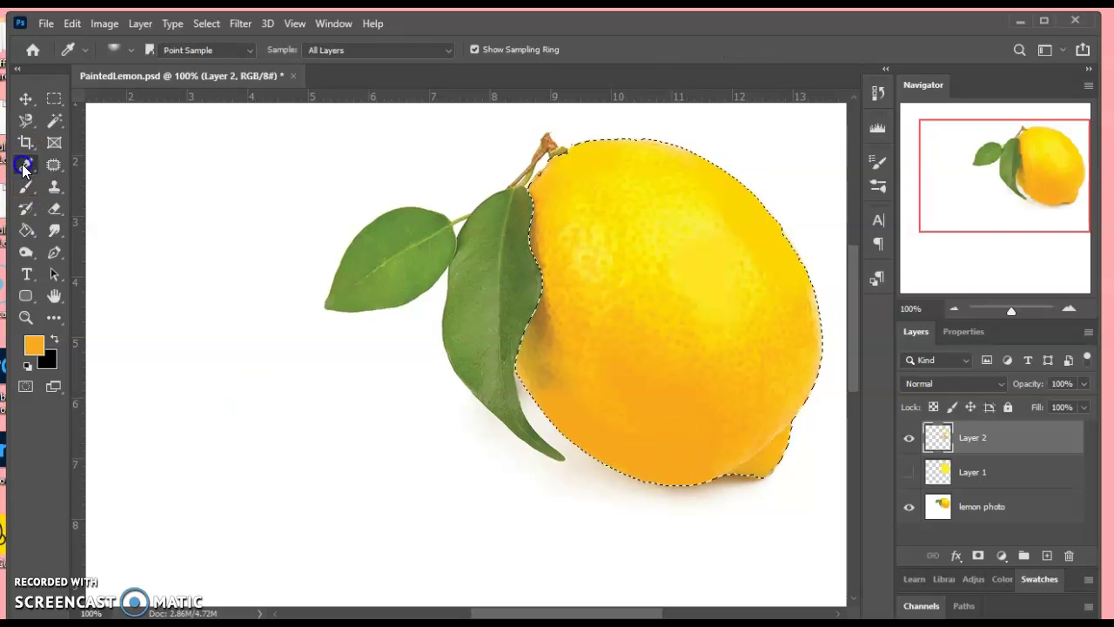
click(777, 429)
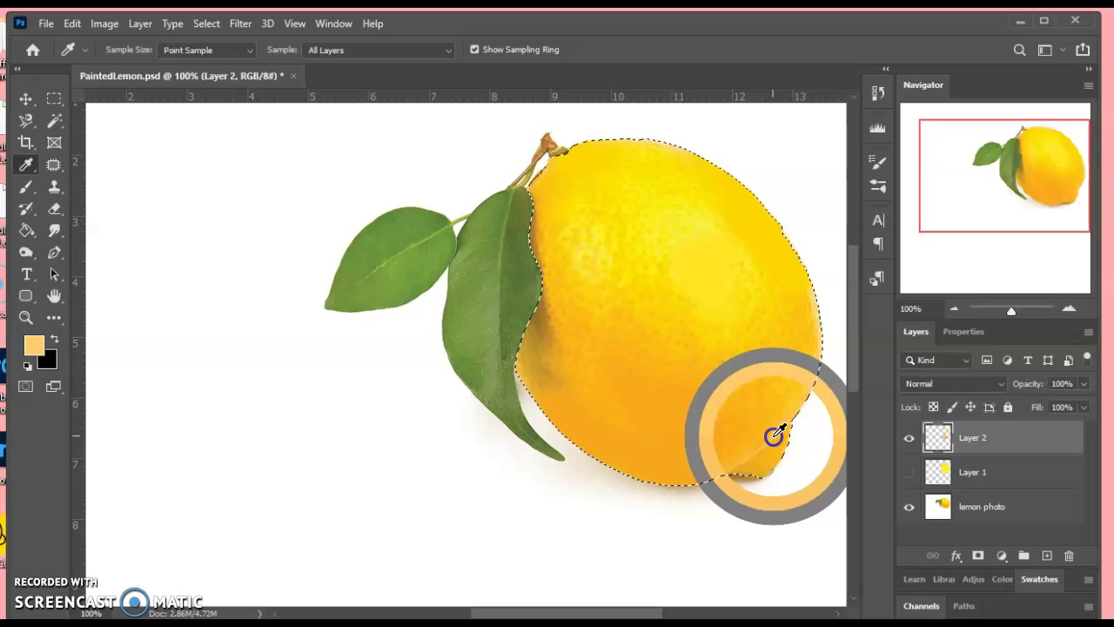
click(25, 186)
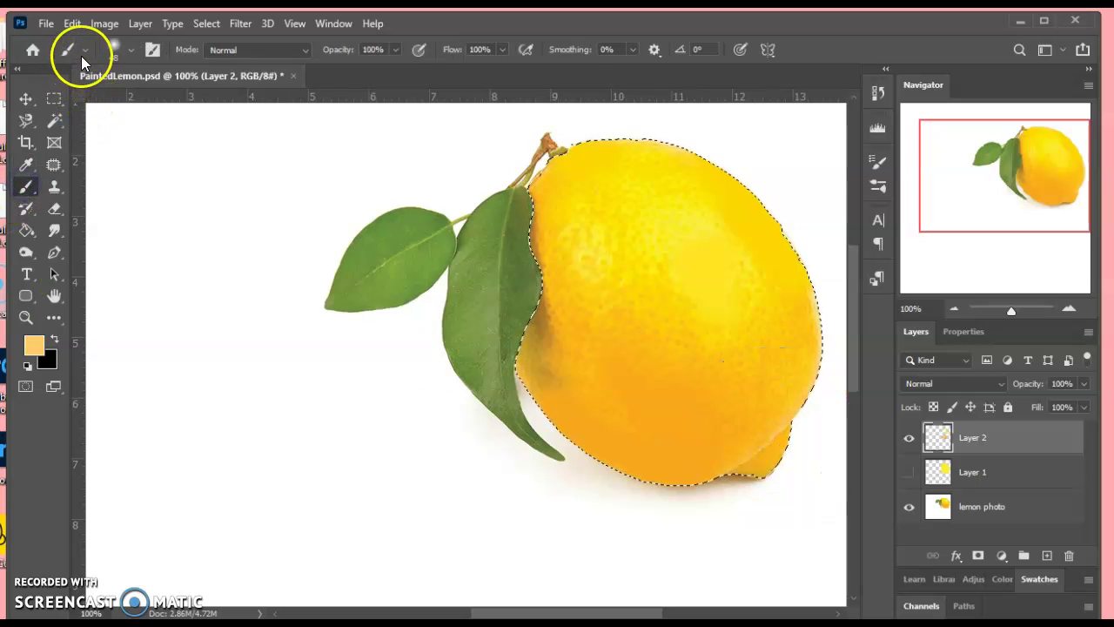
Shrink the brush to 14 px and paint orange-yellow detail sampled from the lemon
click(132, 51)
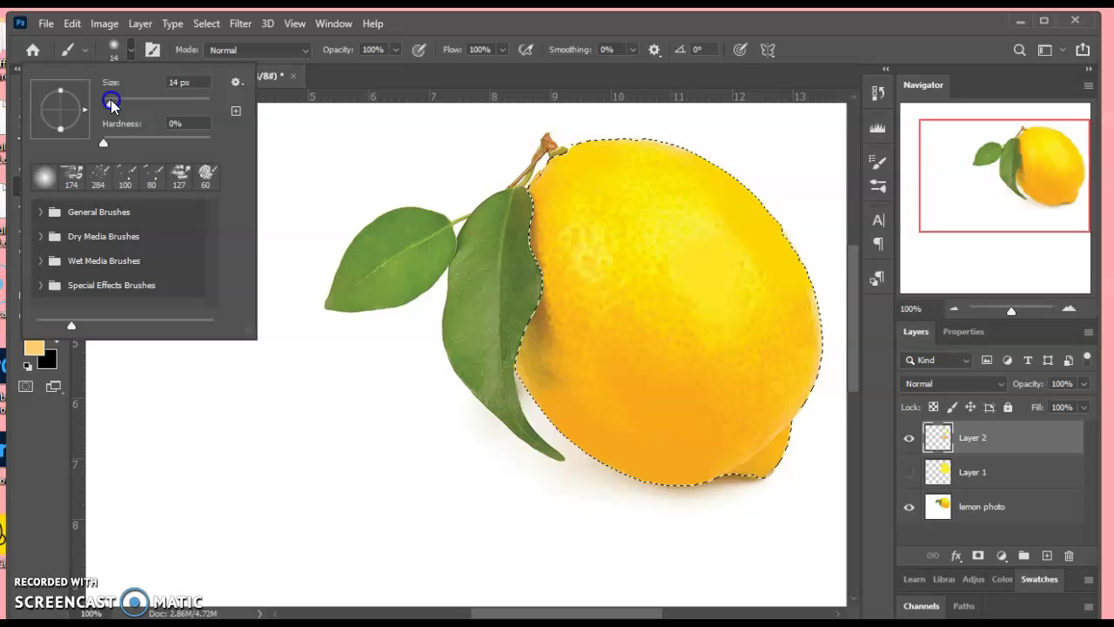
drag(111, 103, 111, 104)
click(776, 424)
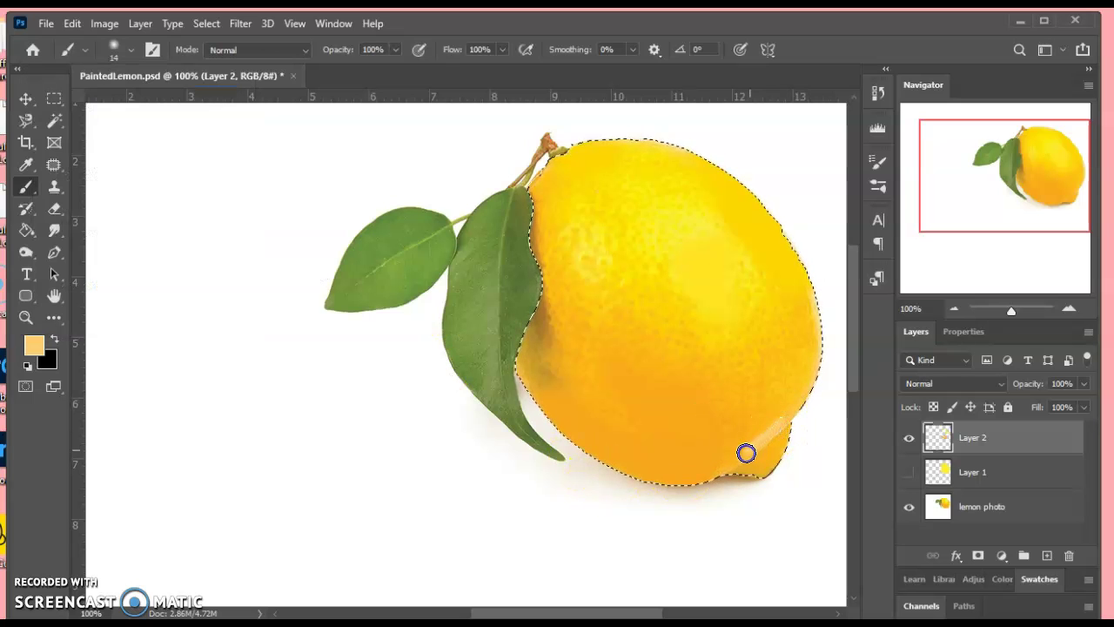
click(25, 164)
click(780, 455)
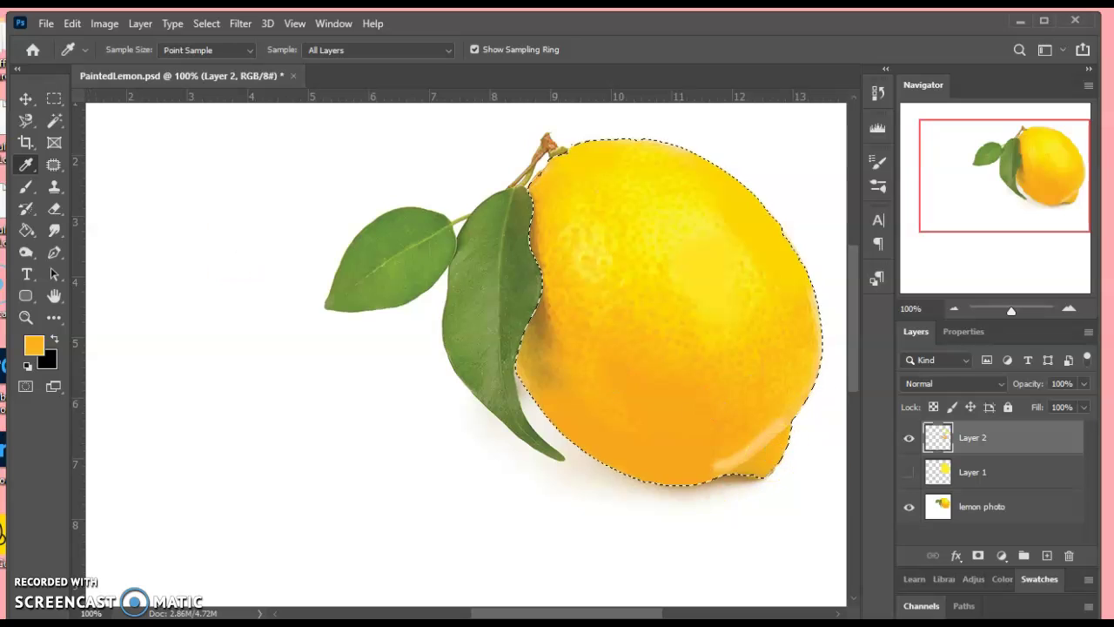
click(26, 185)
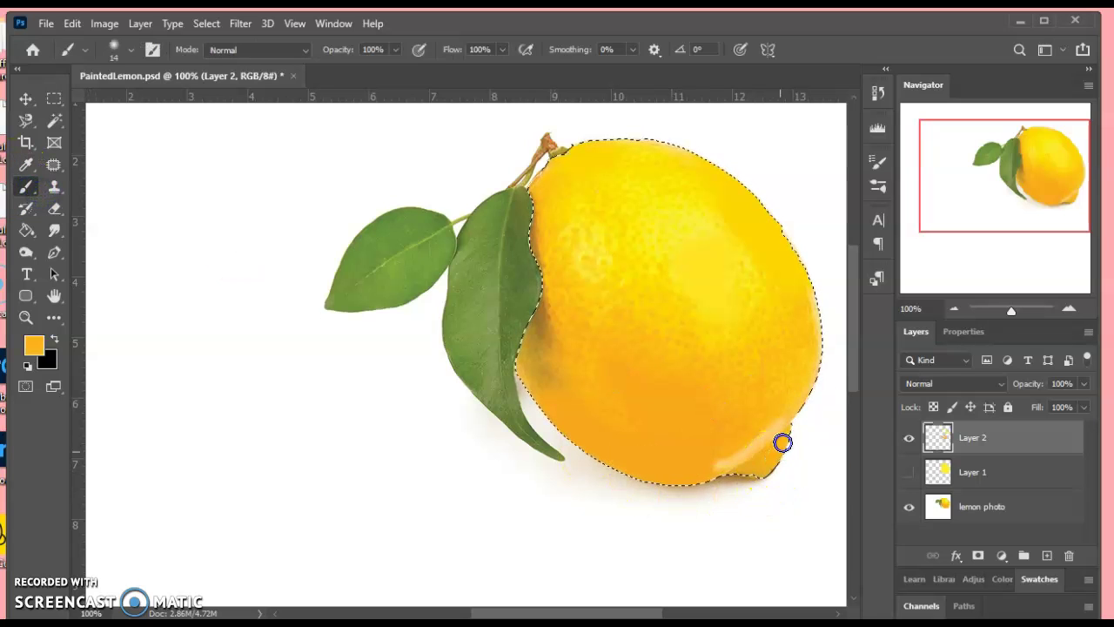
Paint dark brown shading beside the leaf, then show Layer 1's yellow fill again
click(25, 165)
click(538, 324)
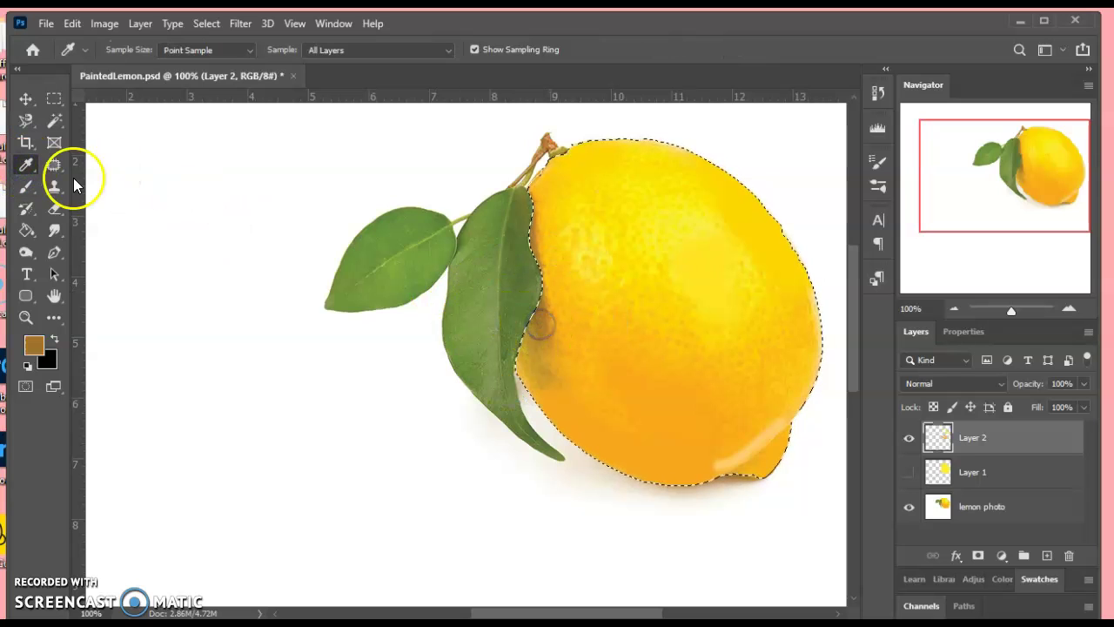
click(27, 186)
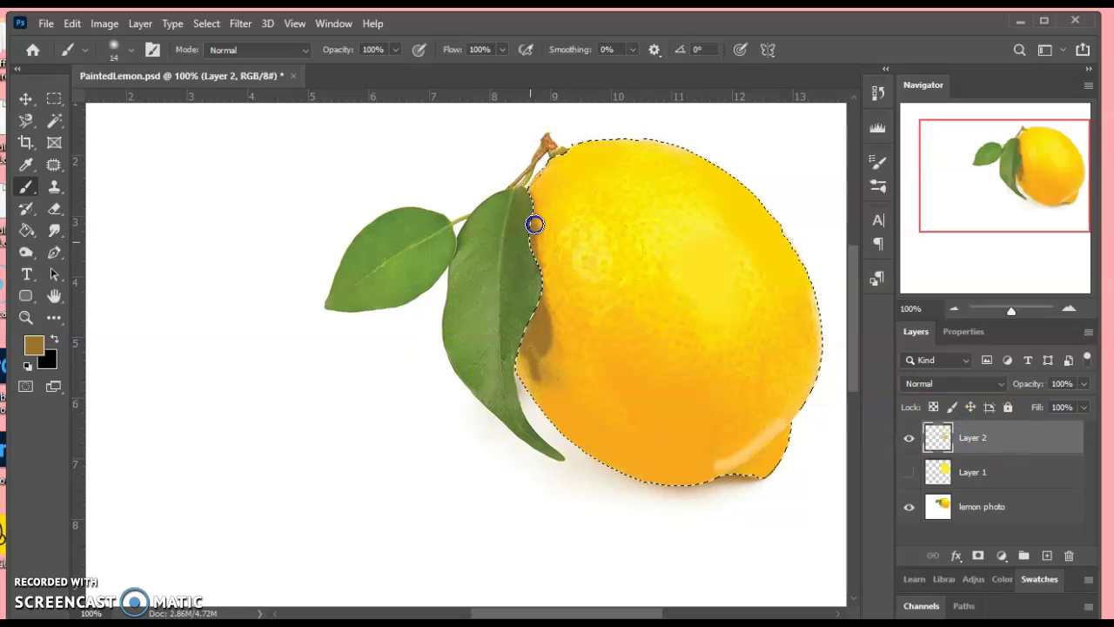
click(906, 472)
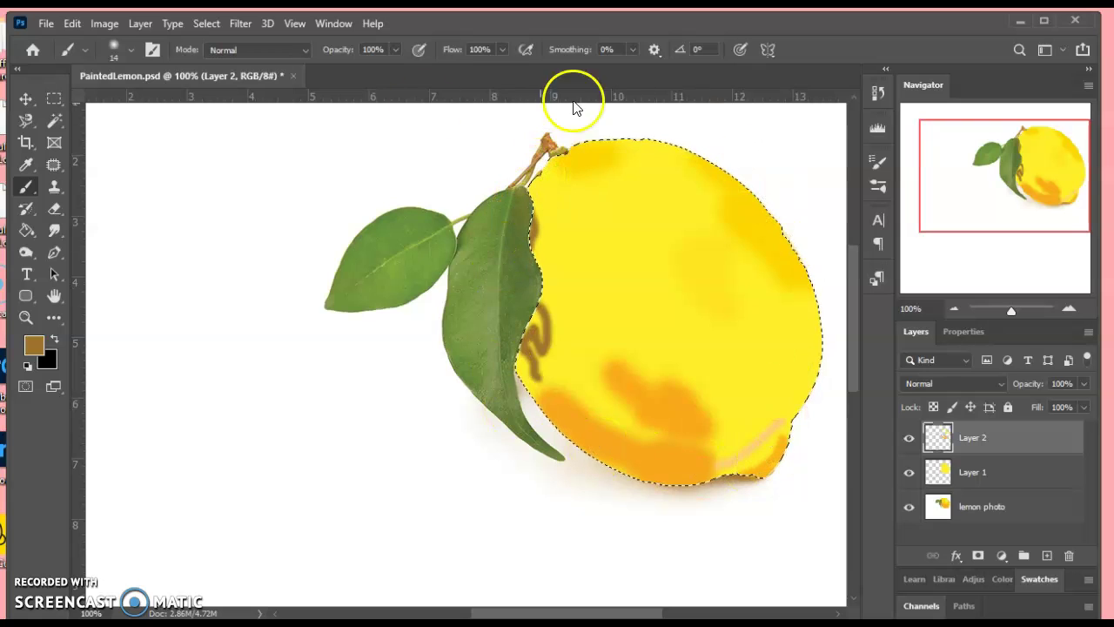
Toggle the painted layer off and on to compare, then select the Smudge Tool
click(917, 476)
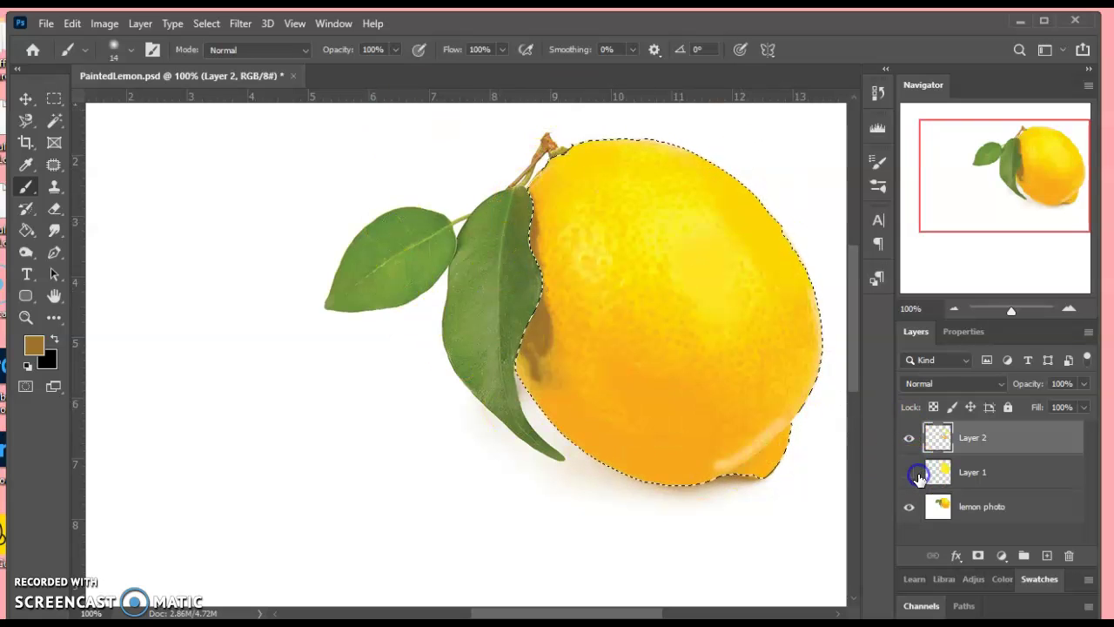
click(916, 475)
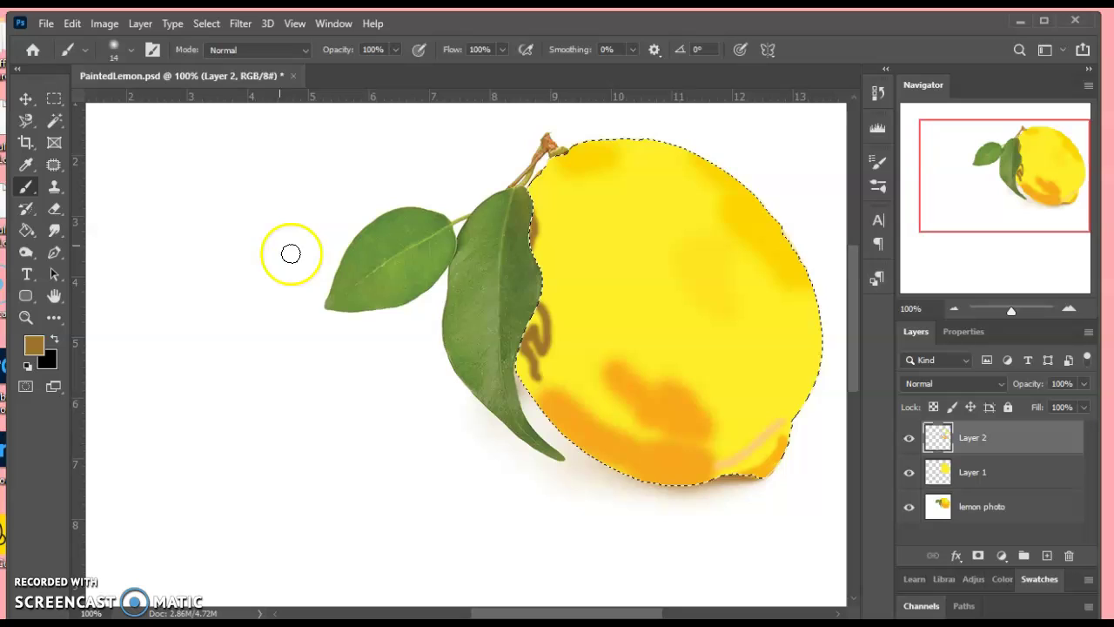
click(53, 229)
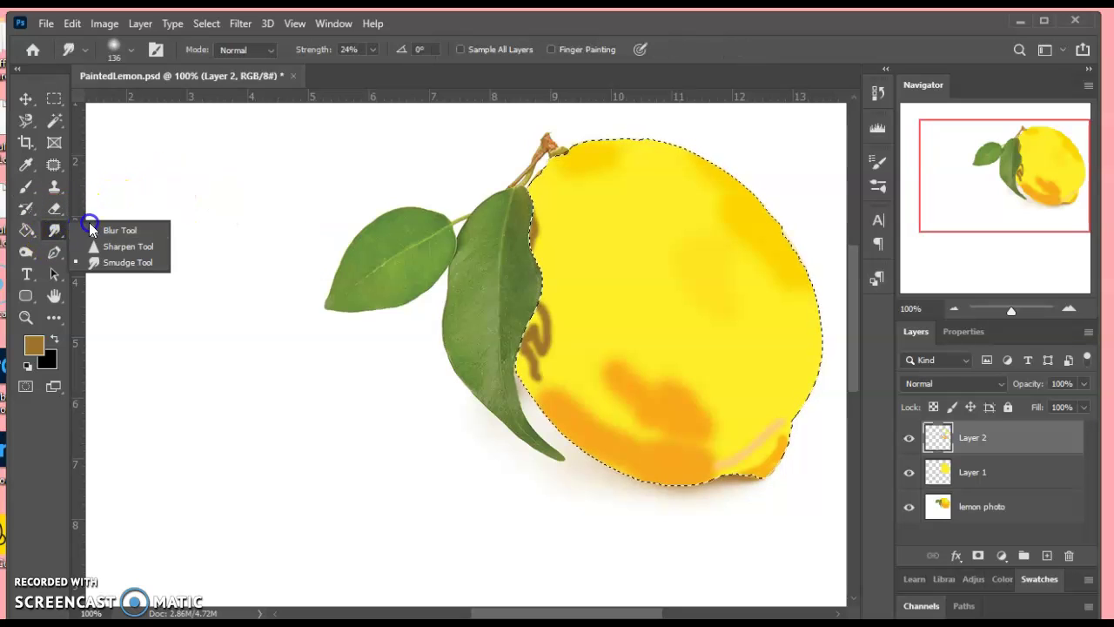
click(97, 224)
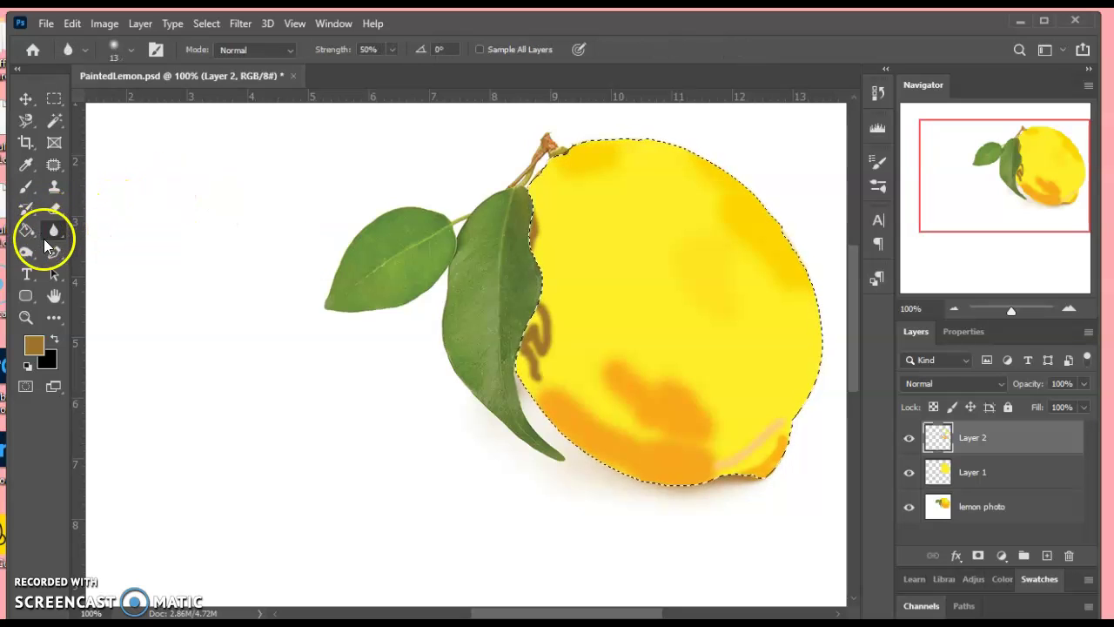
mouse_move(49, 227)
mouse_down()
mouse_move(81, 231)
mouse_move(103, 268)
mouse_up()
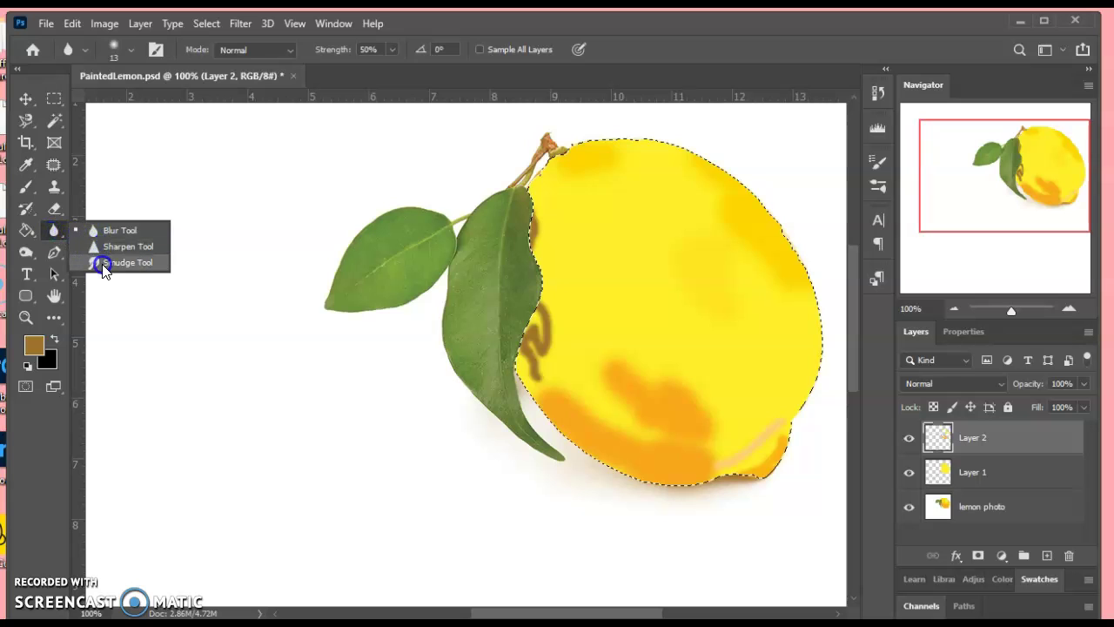
click(103, 265)
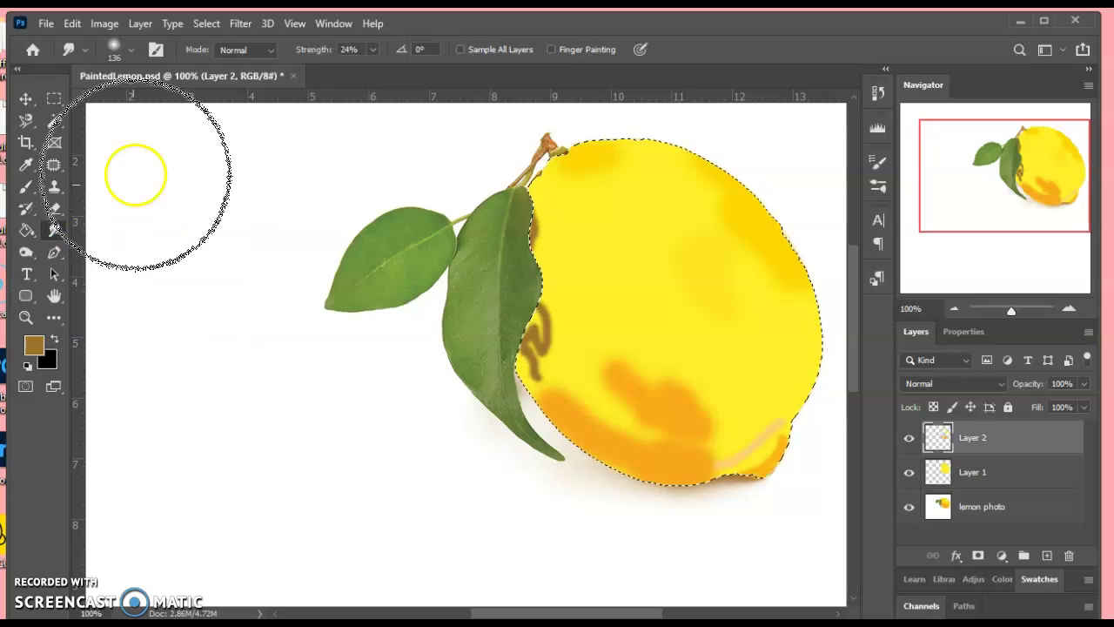
Smudge at 67 px along the leaf edge, the top orange tint, and the lower orange patch
click(130, 51)
click(138, 101)
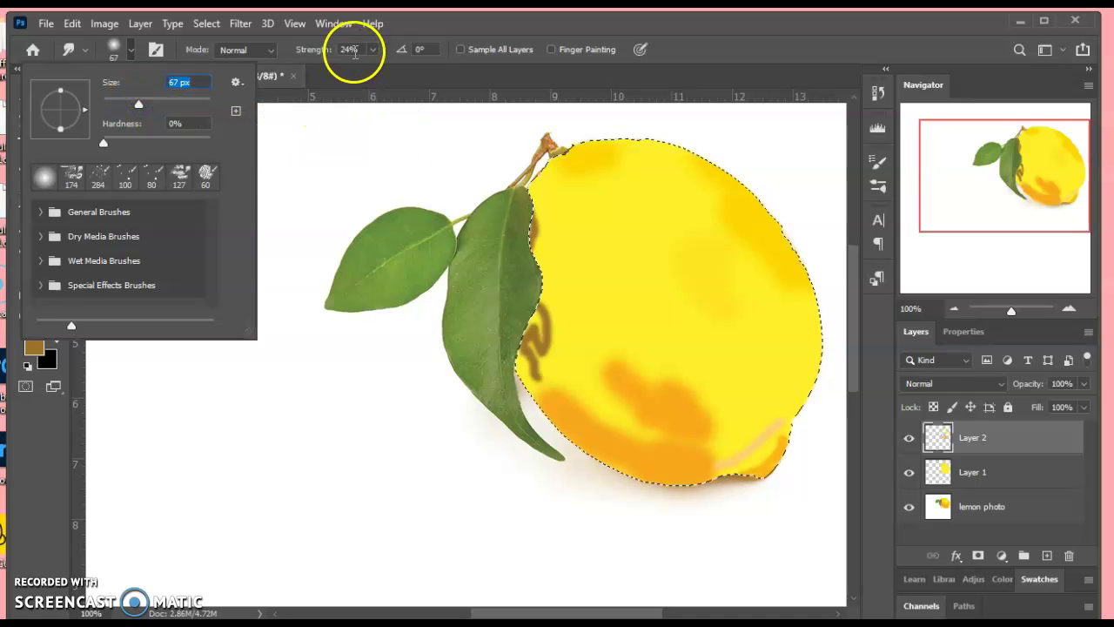
click(554, 328)
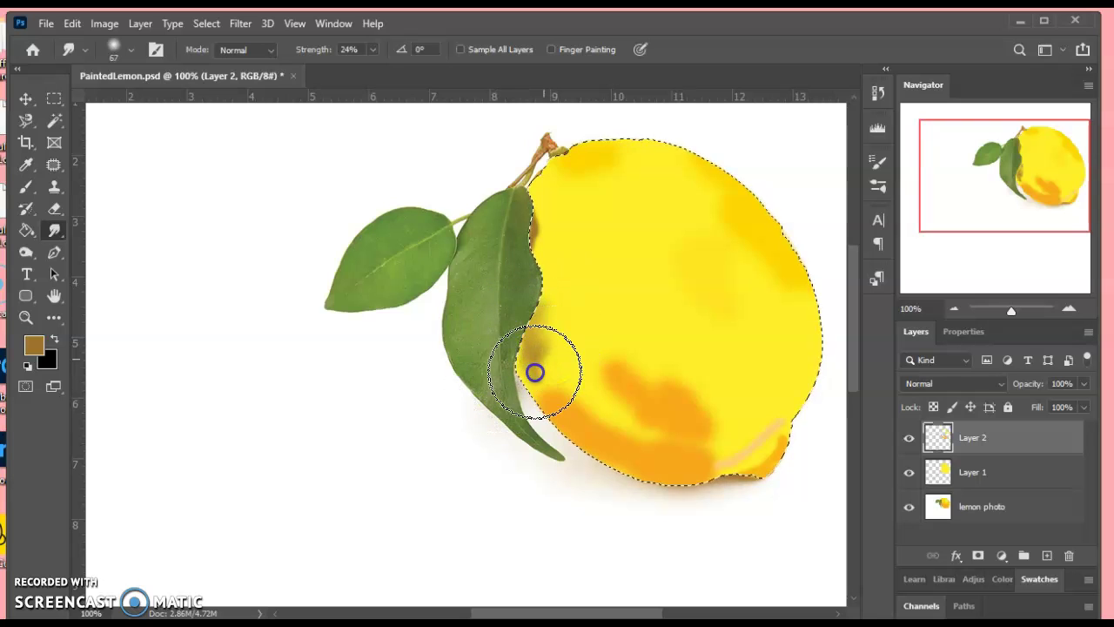
mouse_move(529, 396)
mouse_down()
mouse_move(523, 242)
mouse_move(526, 264)
mouse_move(539, 262)
mouse_move(534, 292)
mouse_up()
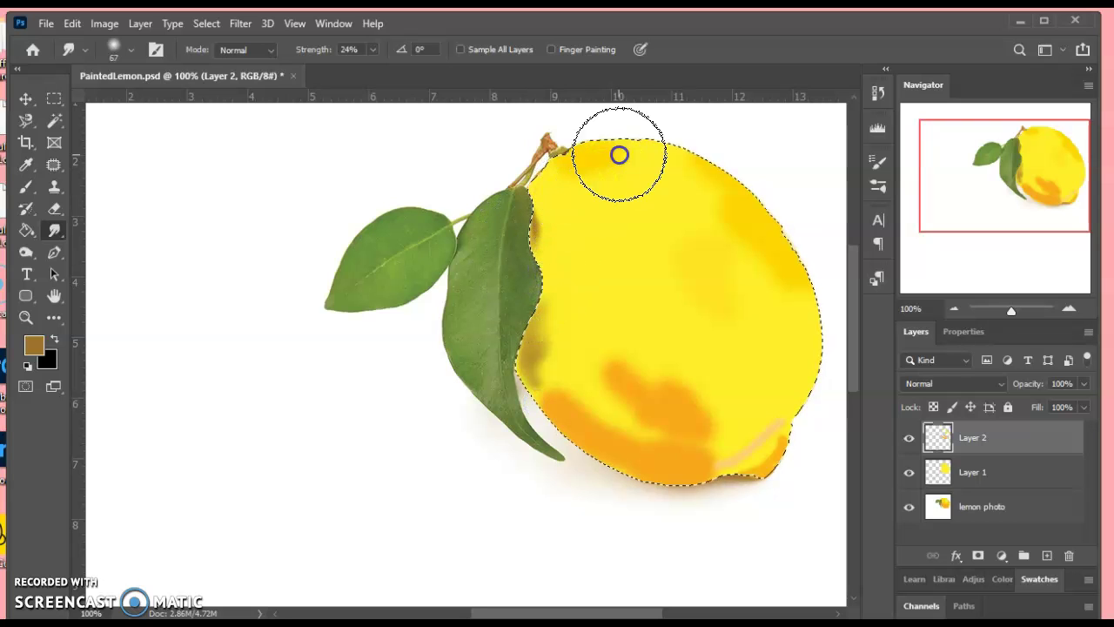
mouse_move(619, 154)
mouse_down()
mouse_move(628, 189)
mouse_move(678, 195)
mouse_move(646, 166)
mouse_move(694, 190)
mouse_move(654, 175)
mouse_move(782, 302)
mouse_move(766, 272)
mouse_move(778, 337)
mouse_move(783, 280)
mouse_move(746, 252)
mouse_move(731, 312)
mouse_move(698, 293)
mouse_move(685, 262)
mouse_move(684, 420)
mouse_move(635, 420)
mouse_move(689, 414)
mouse_move(598, 438)
mouse_up()
mouse_move(553, 396)
mouse_down()
mouse_move(652, 435)
mouse_move(671, 465)
mouse_move(757, 426)
mouse_move(765, 455)
mouse_move(796, 442)
mouse_move(775, 457)
mouse_move(641, 423)
mouse_move(600, 388)
mouse_move(671, 393)
mouse_move(651, 409)
mouse_move(656, 398)
mouse_move(562, 351)
mouse_move(623, 398)
mouse_move(617, 430)
mouse_move(677, 427)
mouse_move(609, 402)
mouse_up()
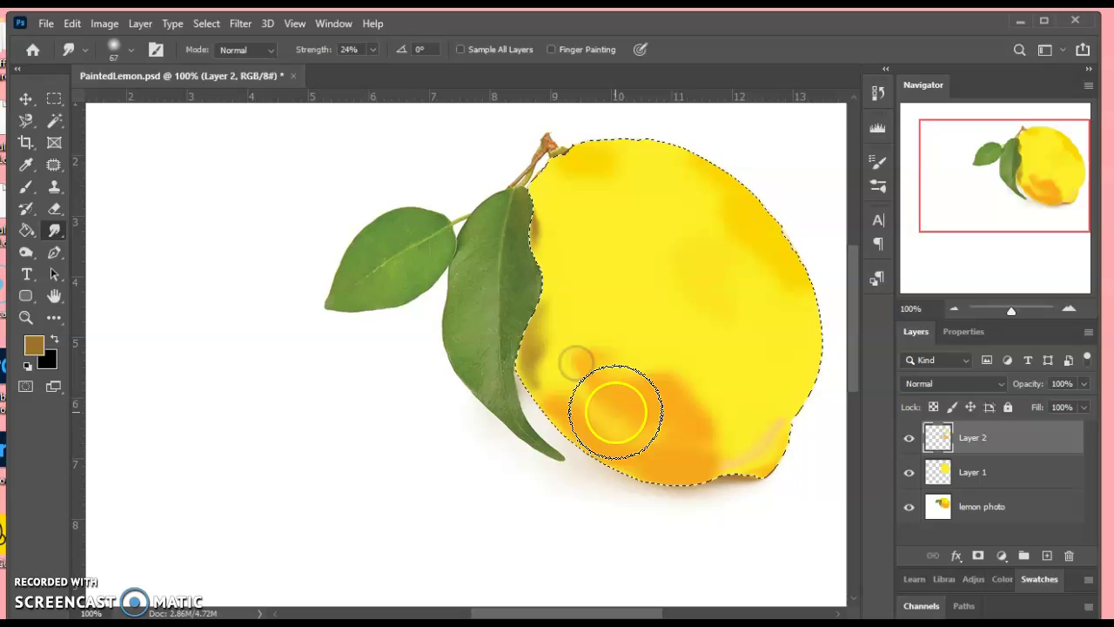
Brush sampled yellow at 75 px and 33% opacity, then smudge the lower orange patch across
click(27, 165)
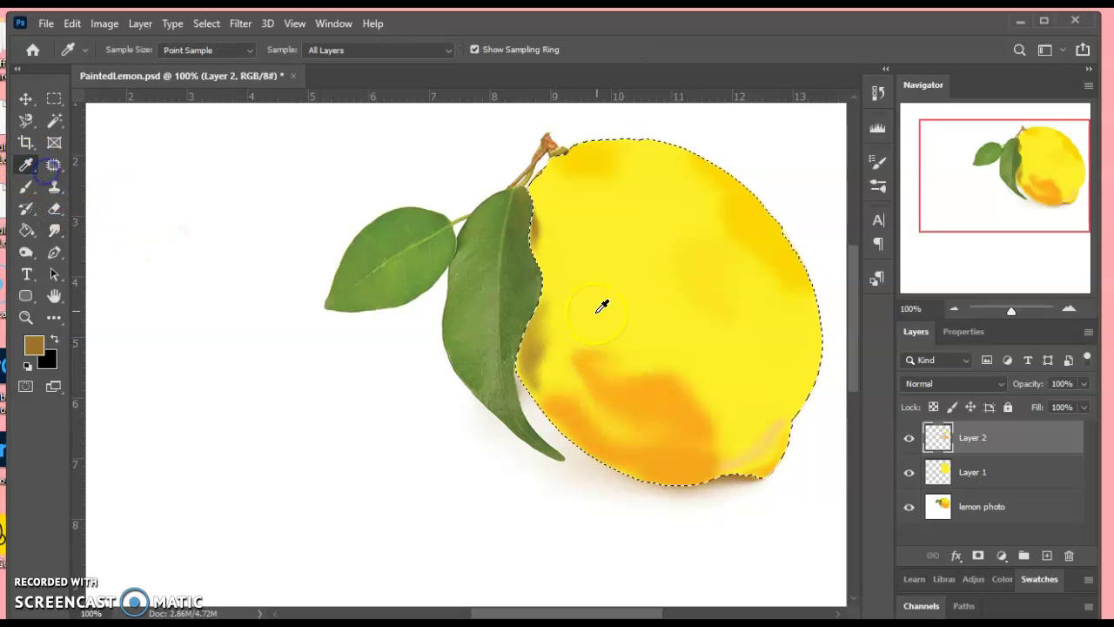
click(27, 186)
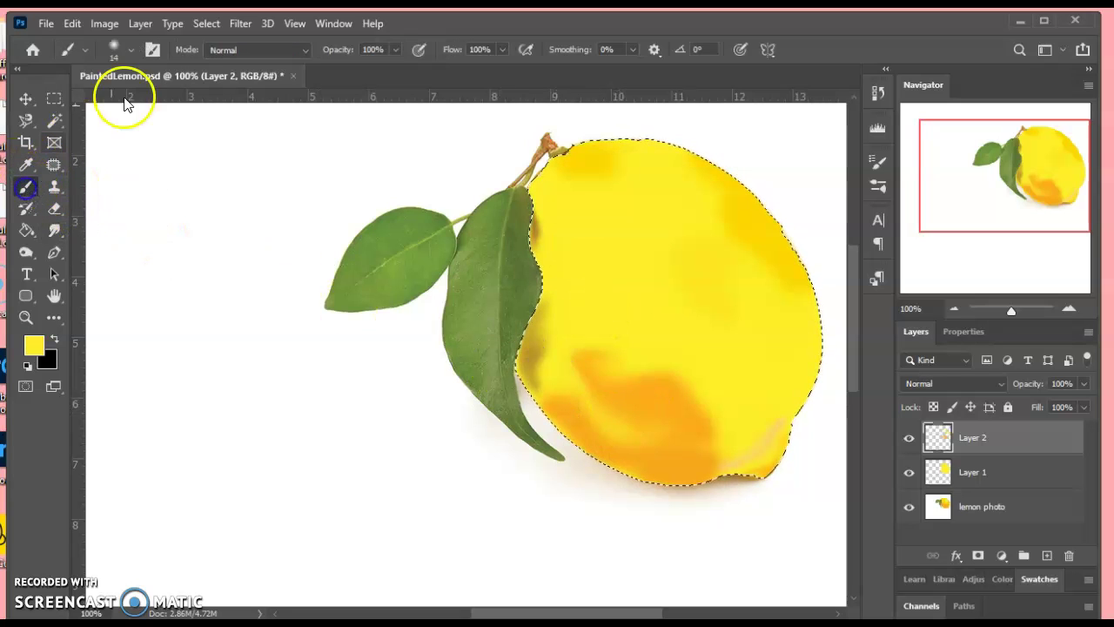
click(130, 51)
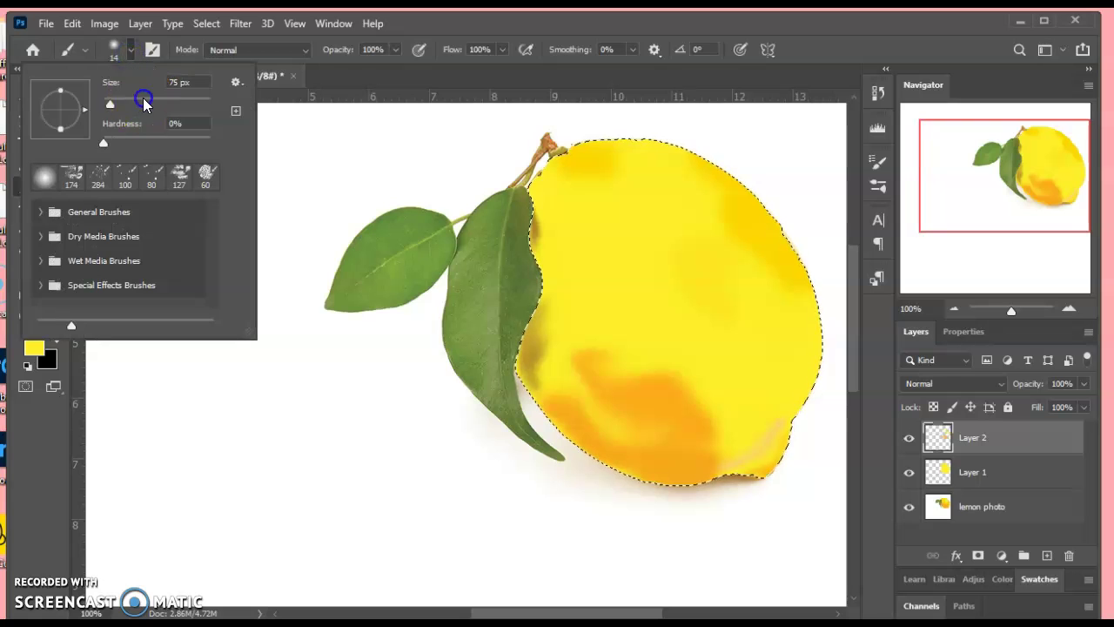
drag(396, 49, 343, 72)
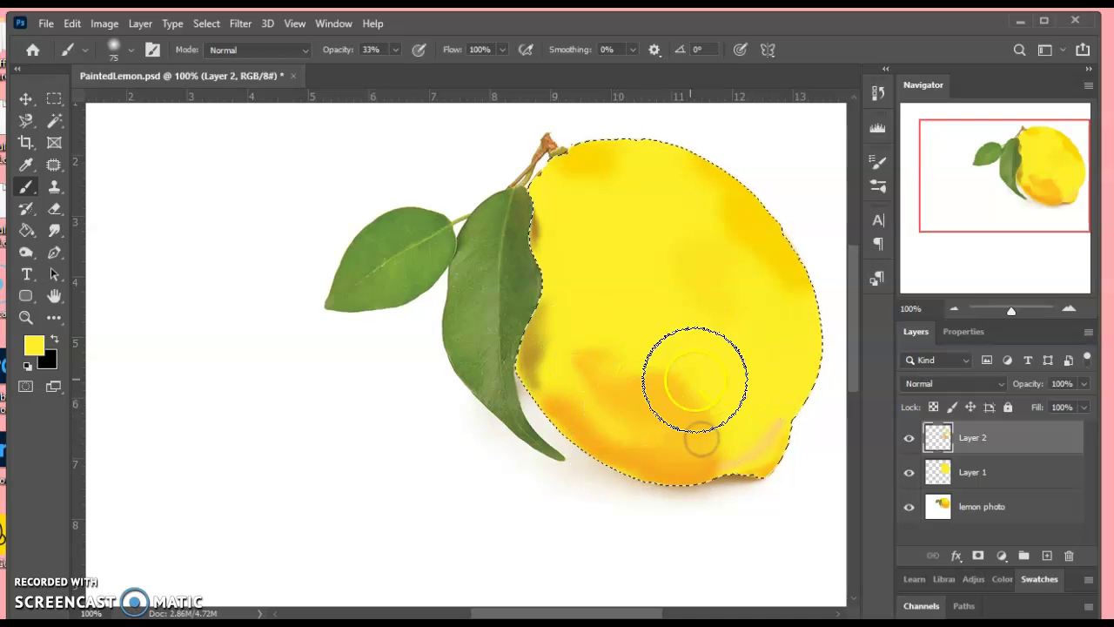
click(54, 229)
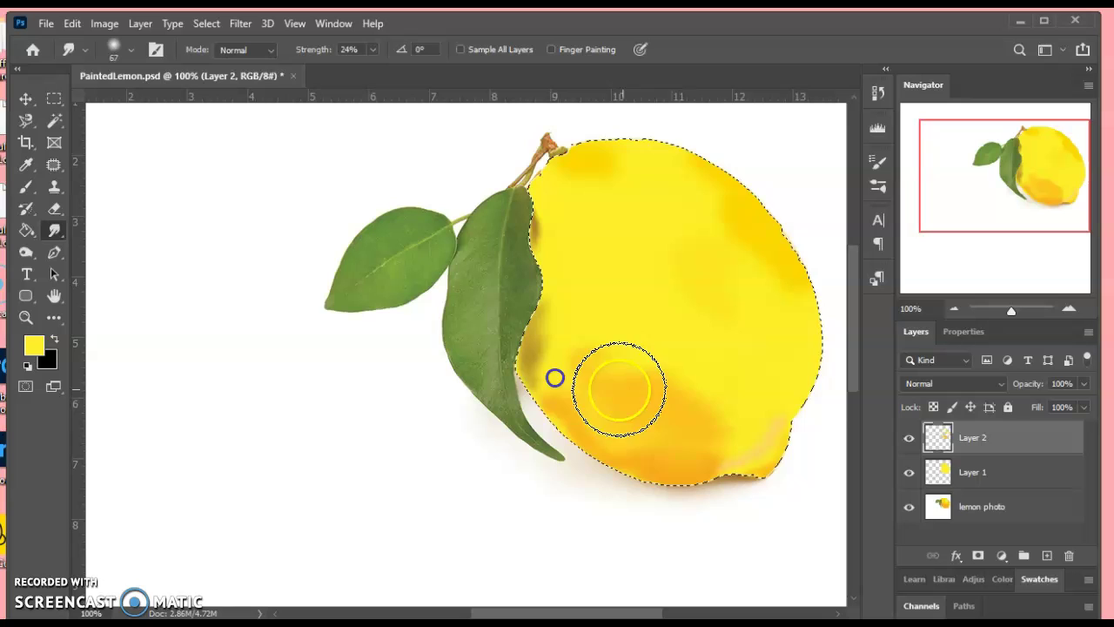
mouse_move(564, 428)
mouse_down()
mouse_move(647, 410)
mouse_move(582, 354)
mouse_move(707, 415)
mouse_up()
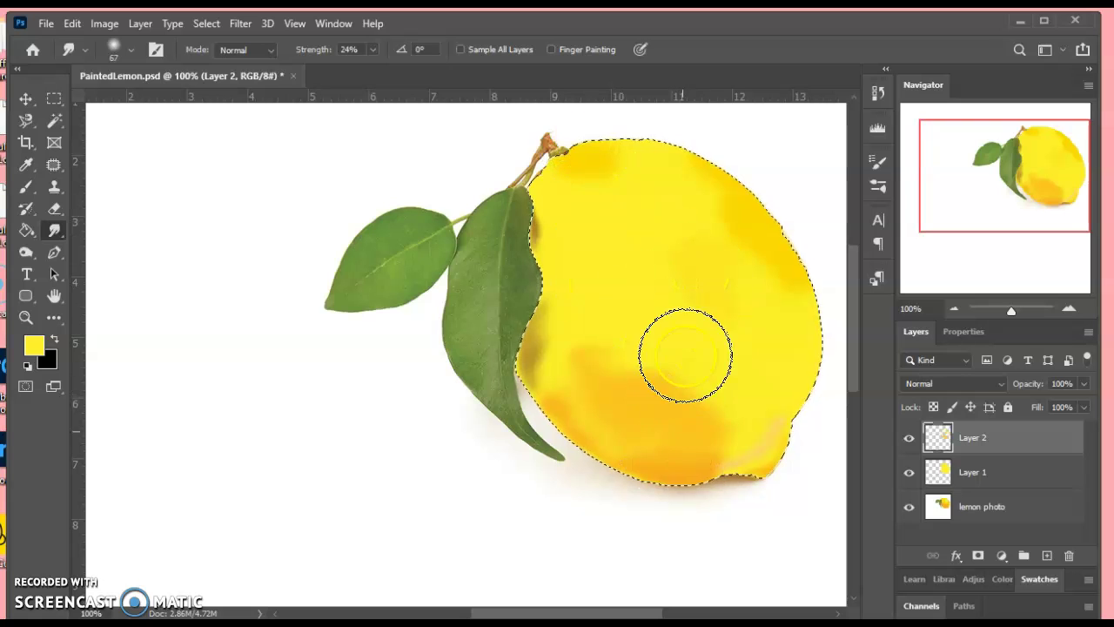
Merge Layer 1 into Layer 2 with Ctrl+E and move the painted lemon left of the photo lemon
shift+click(957, 474)
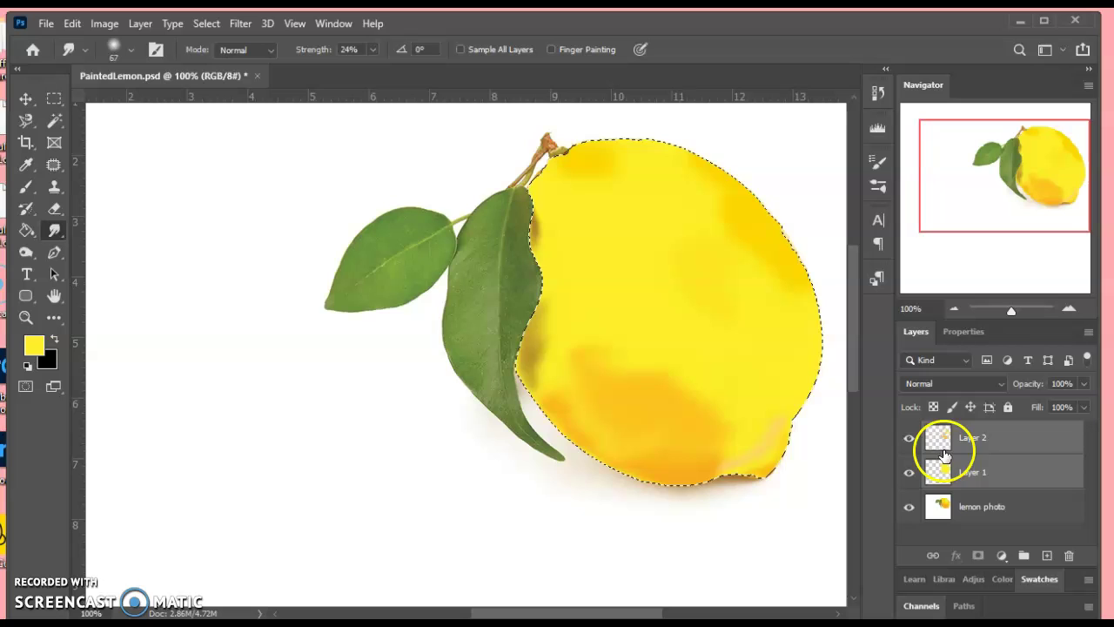
key(ctrl+e)
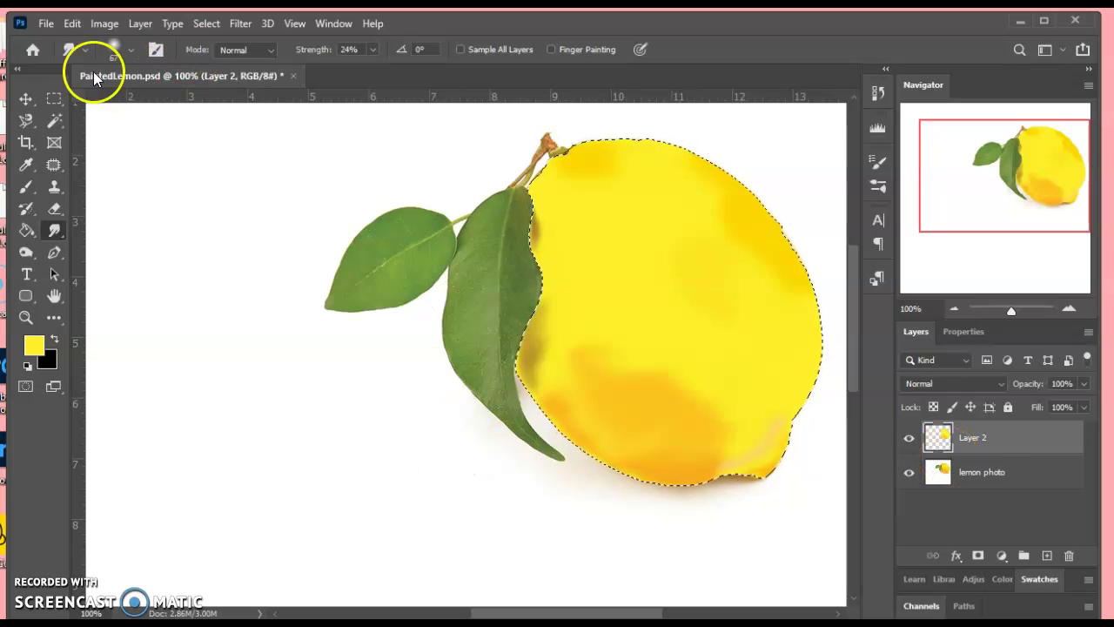
click(27, 98)
mouse_move(646, 267)
mouse_down()
mouse_move(490, 306)
mouse_move(273, 325)
mouse_up()
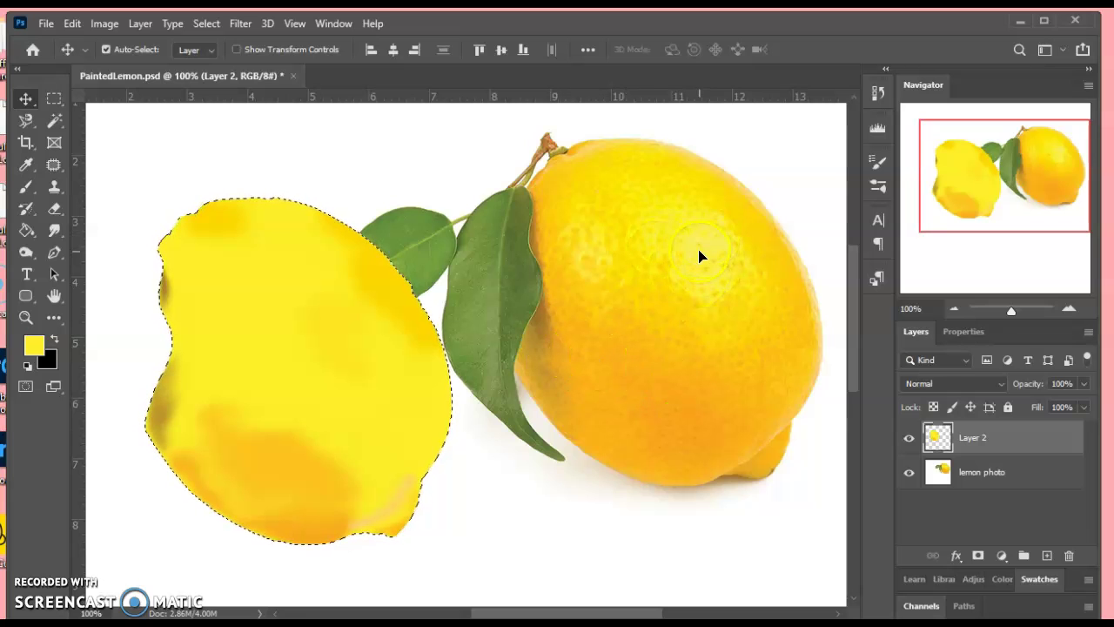
Set the Dodge tool to 53 px, 48% exposure and Highlights range, and lighten the lemon
click(30, 254)
right_click(30, 254)
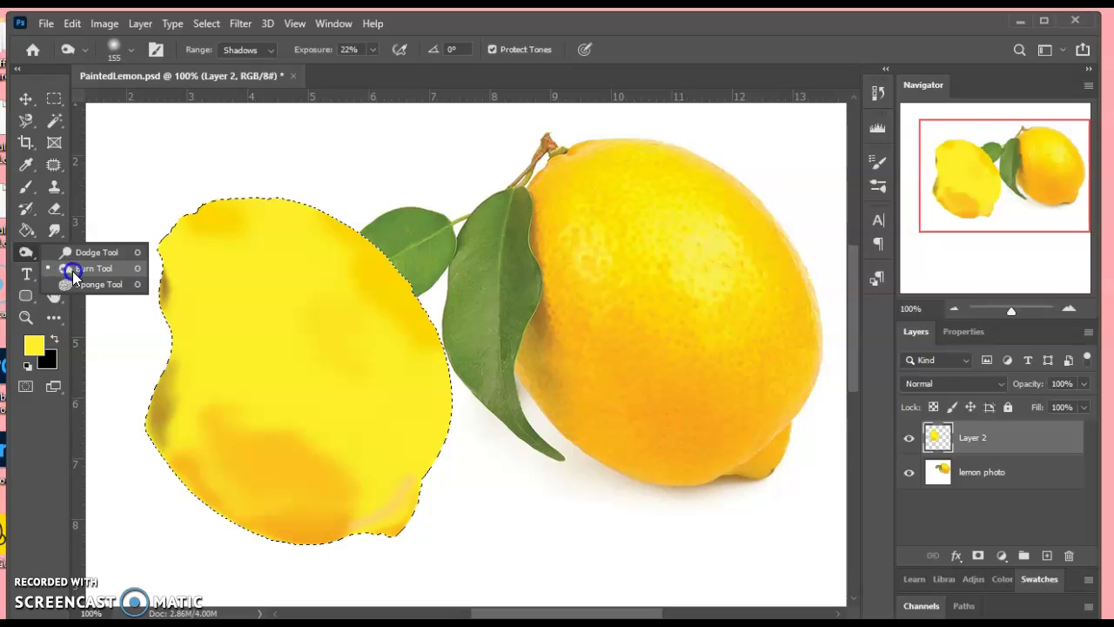
click(73, 257)
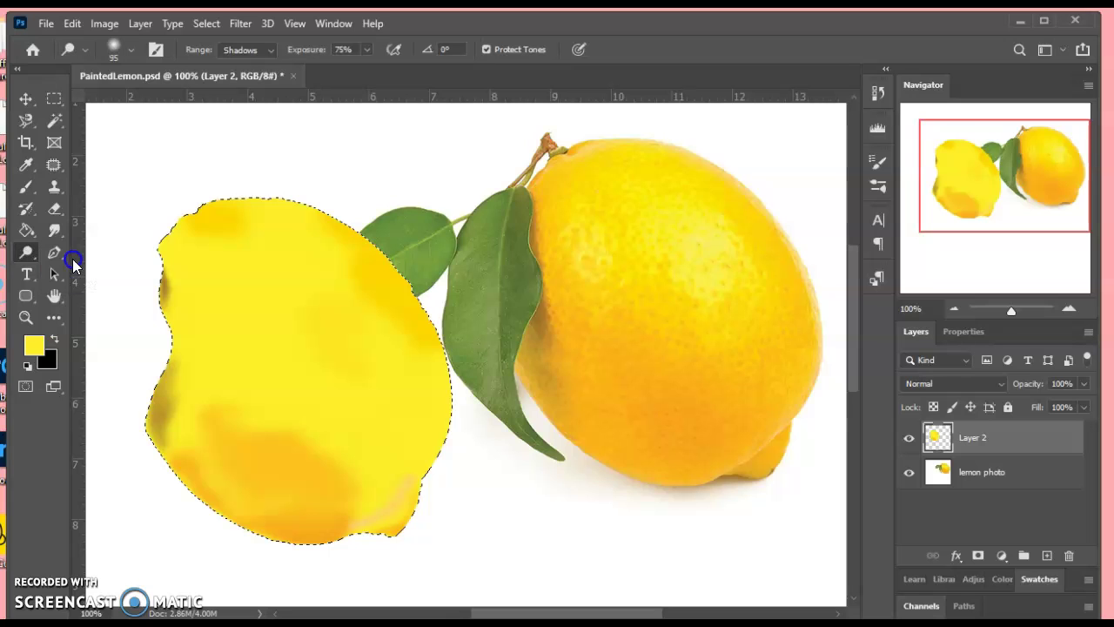
click(132, 52)
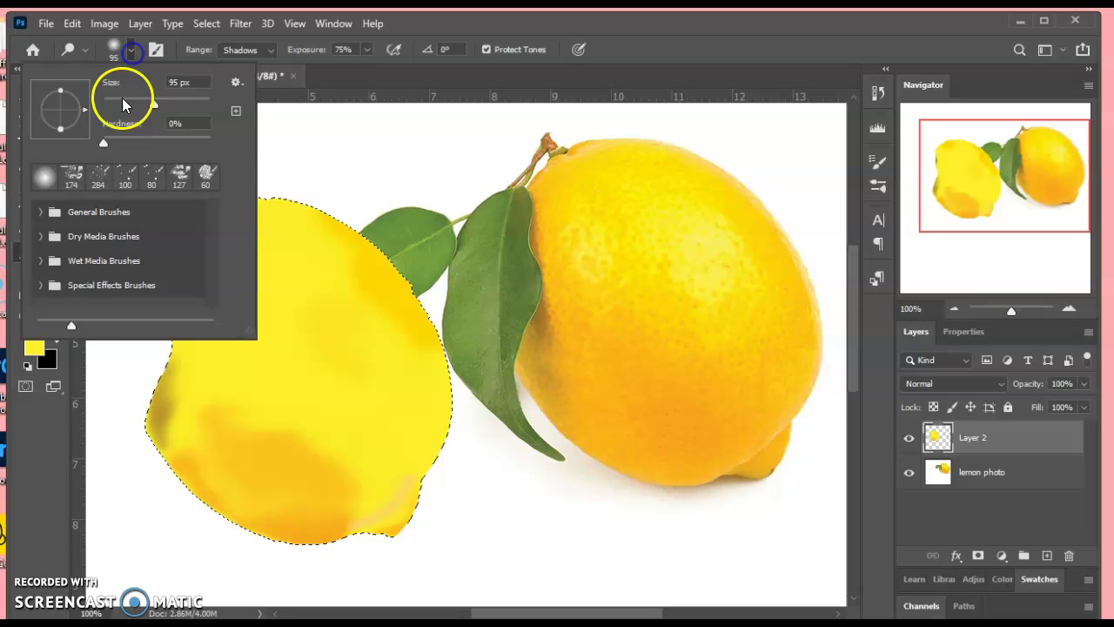
mouse_move(116, 100)
mouse_down()
mouse_move(139, 99)
mouse_move(131, 103)
mouse_up()
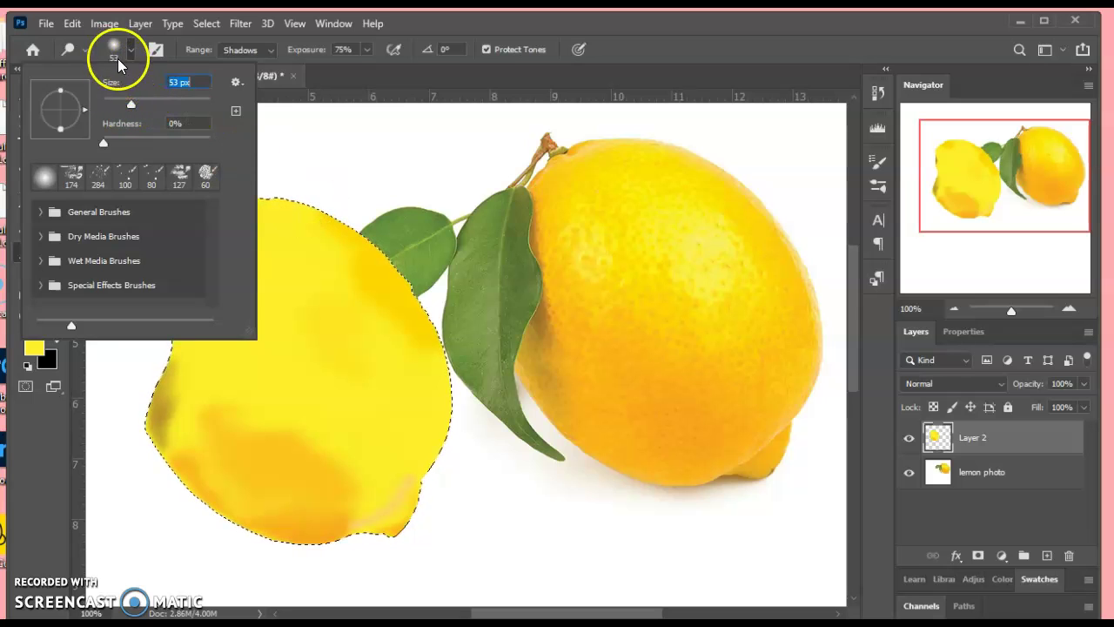
click(366, 50)
drag(369, 67, 346, 70)
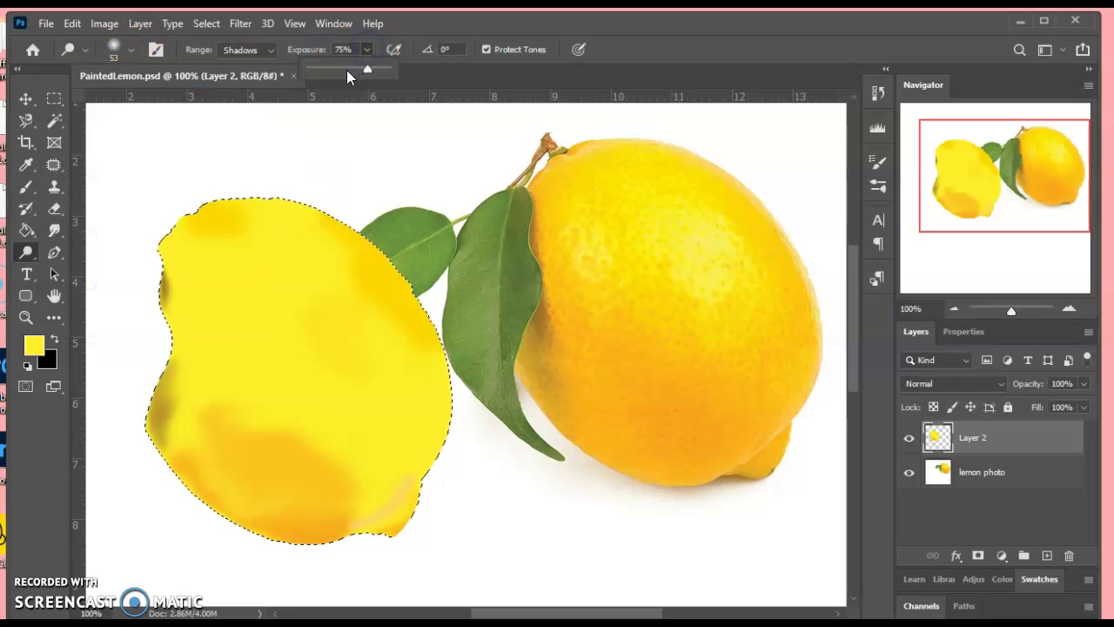
click(266, 52)
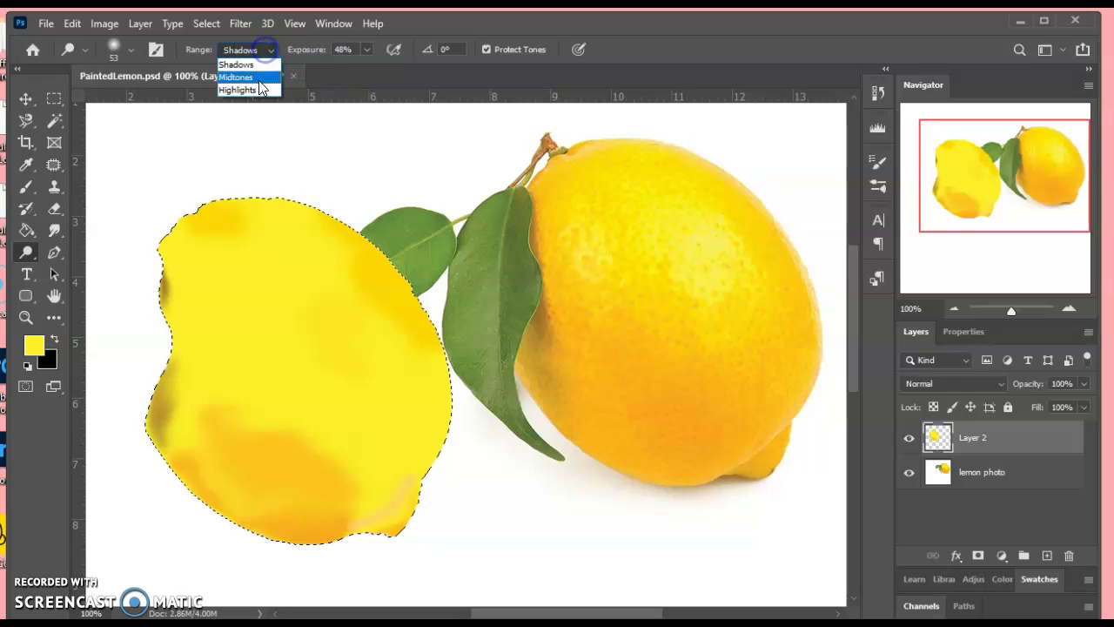
click(260, 87)
mouse_move(319, 356)
mouse_down()
mouse_move(337, 325)
mouse_move(292, 316)
mouse_move(348, 344)
mouse_move(331, 330)
mouse_move(304, 339)
mouse_move(354, 354)
mouse_move(293, 355)
mouse_up()
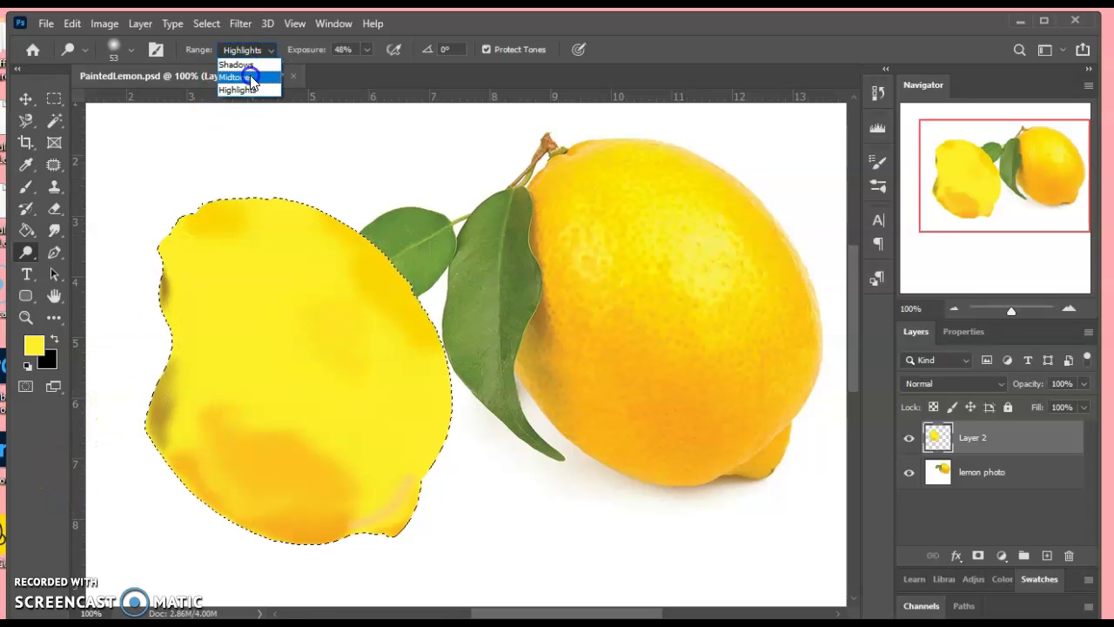
Dodge the painted lemon's midtones top to bottom, then its highlights again
click(235, 64)
mouse_move(313, 306)
mouse_down()
mouse_move(345, 349)
mouse_move(332, 325)
mouse_move(367, 334)
mouse_move(316, 363)
mouse_move(371, 413)
mouse_move(318, 319)
mouse_move(327, 307)
mouse_move(346, 323)
mouse_move(302, 474)
mouse_up()
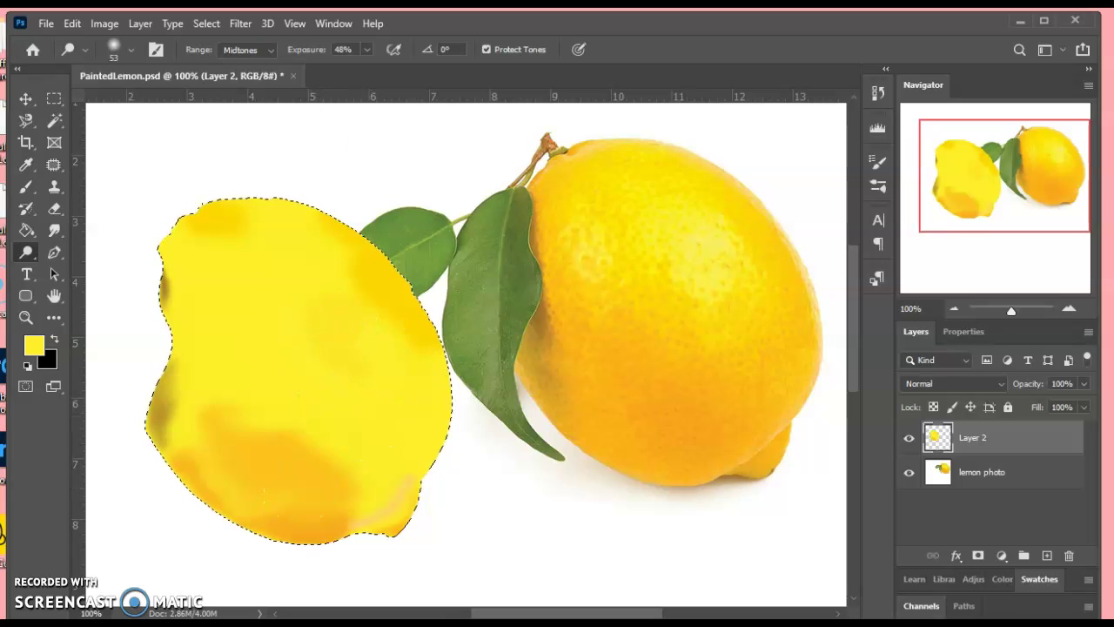
click(246, 53)
click(262, 80)
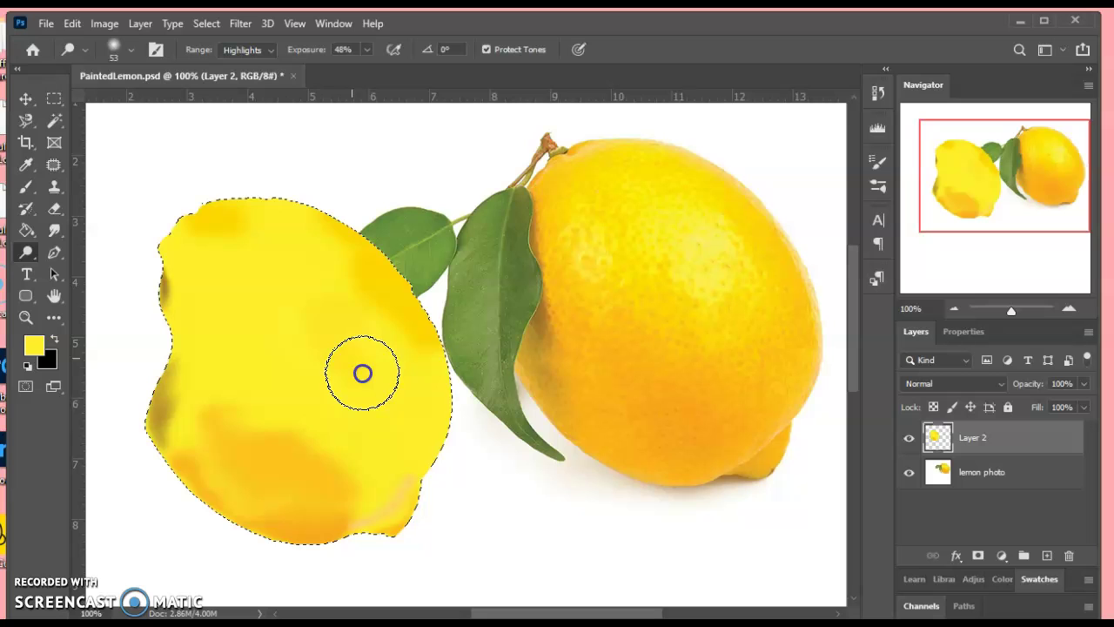
mouse_move(360, 368)
mouse_down()
mouse_move(320, 347)
mouse_move(314, 317)
mouse_move(347, 325)
mouse_move(346, 448)
mouse_move(348, 352)
mouse_up()
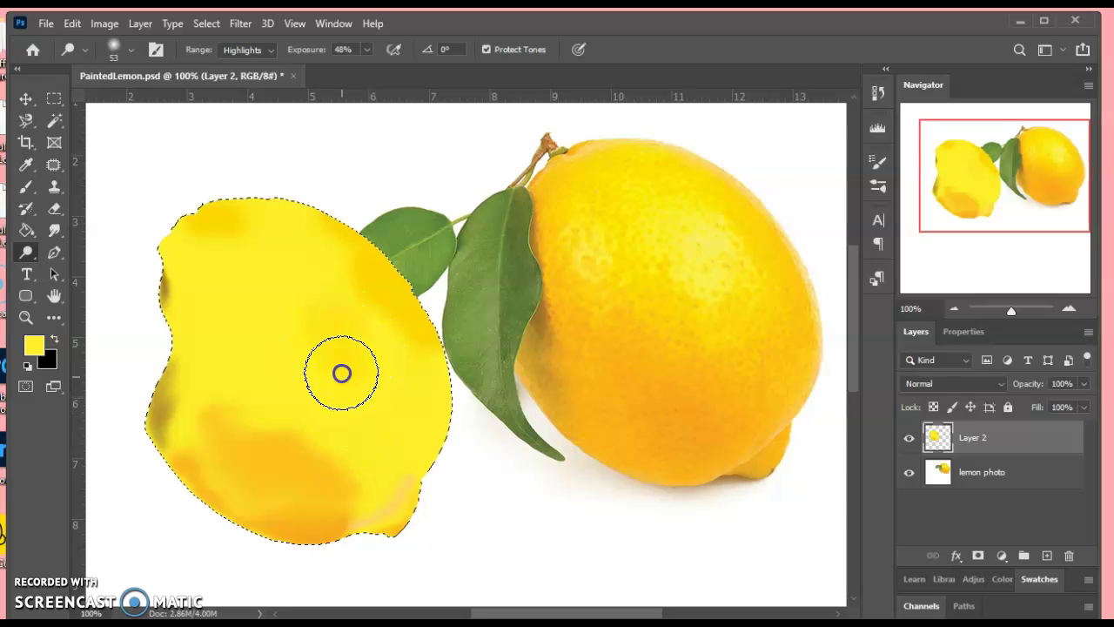
Raise dodge exposure to 89% and lighten the midtones toward the lemon's right edge
click(370, 49)
drag(374, 77, 400, 74)
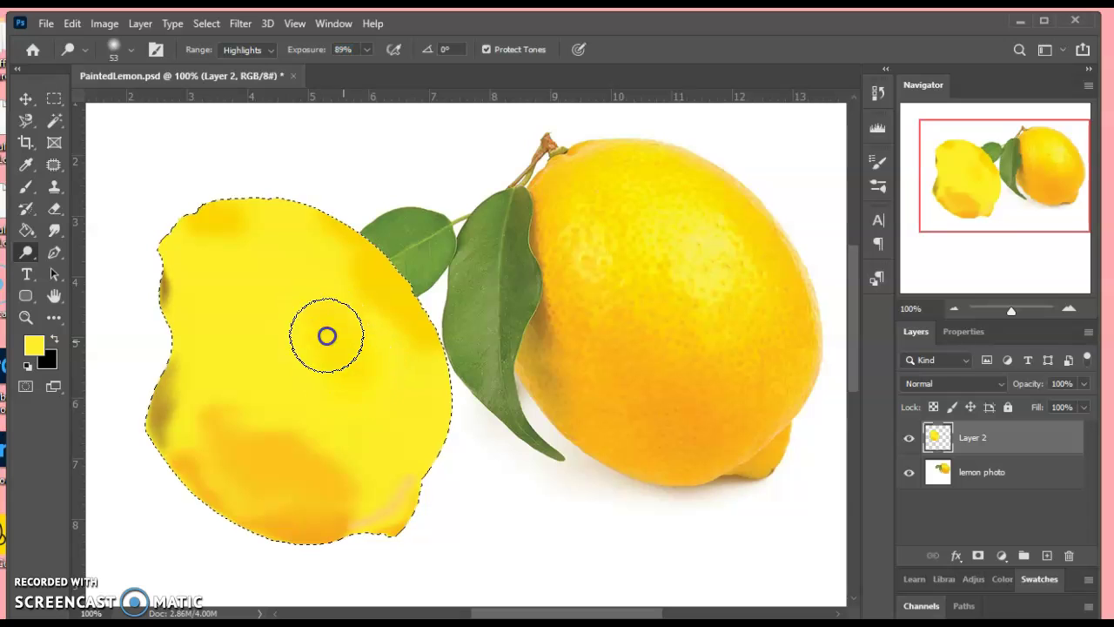
click(253, 51)
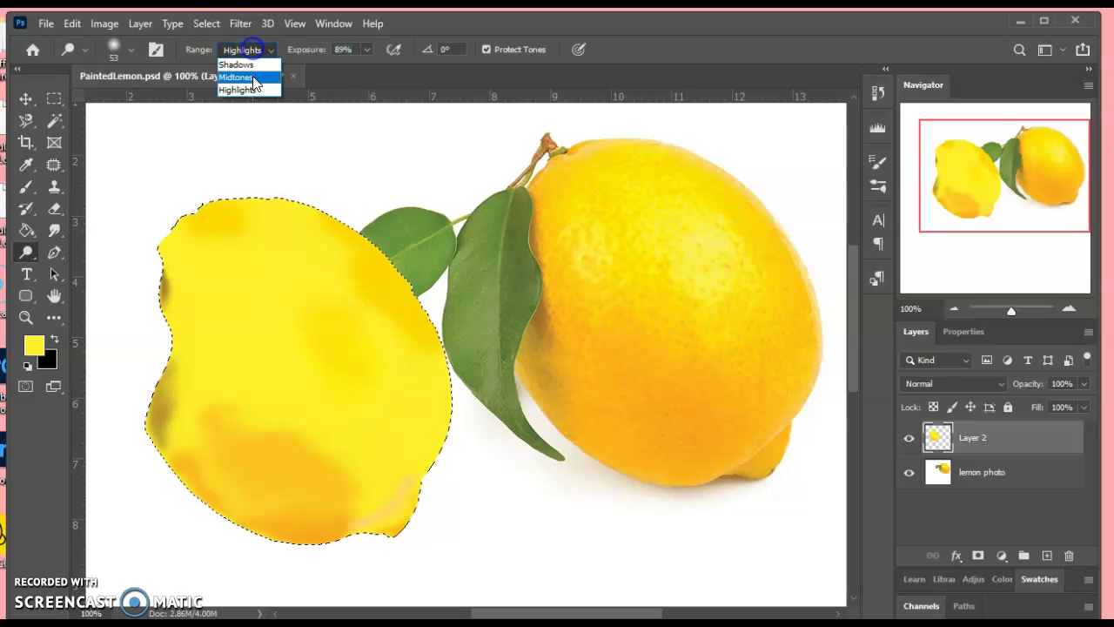
click(248, 89)
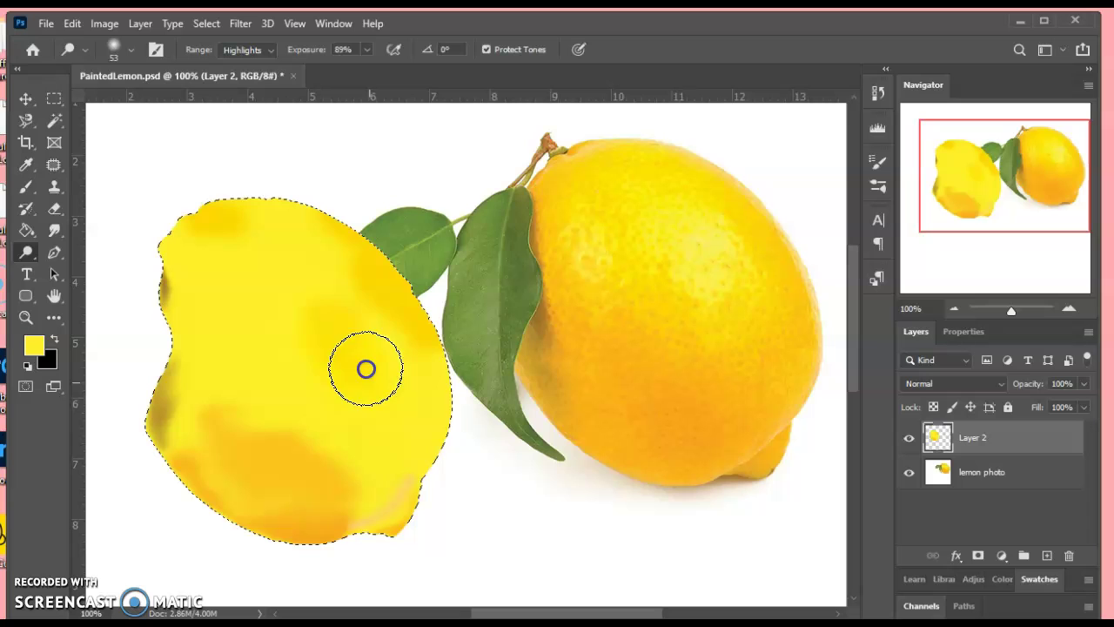
click(244, 50)
click(235, 76)
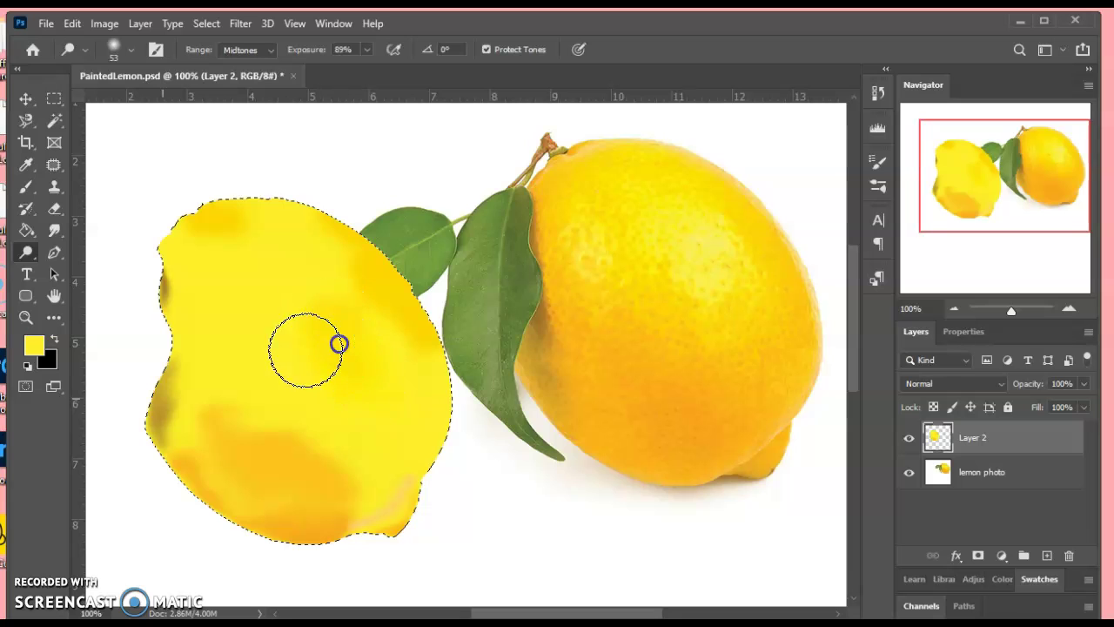
drag(338, 344, 417, 364)
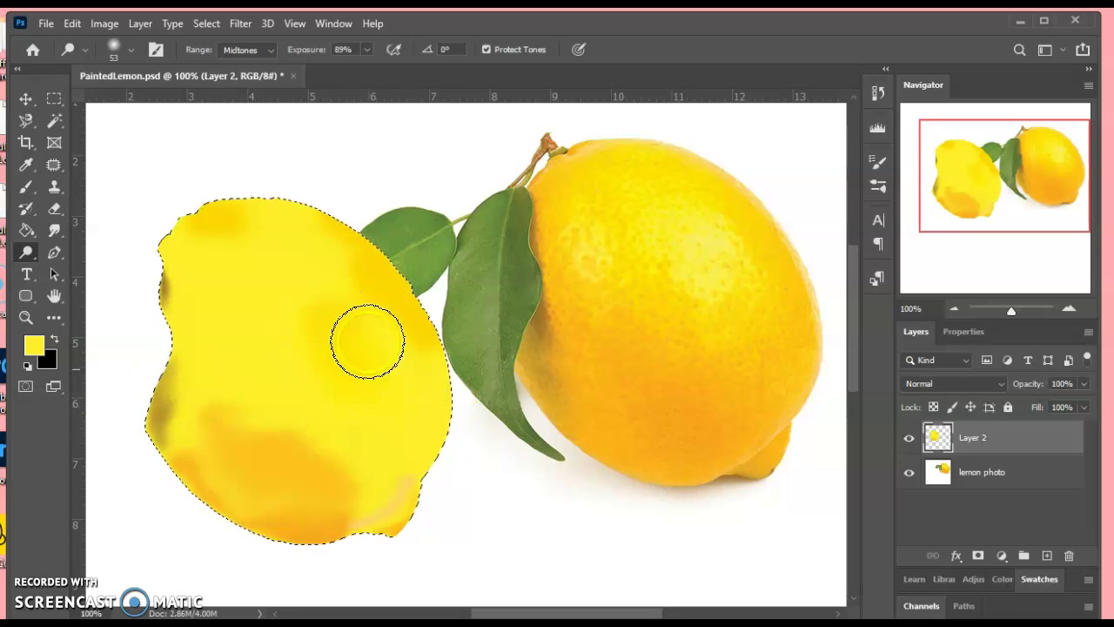
Brush pale yellow sampled from the photo lemon at 74% opacity onto the painted lemon's upper middle
click(26, 165)
click(701, 273)
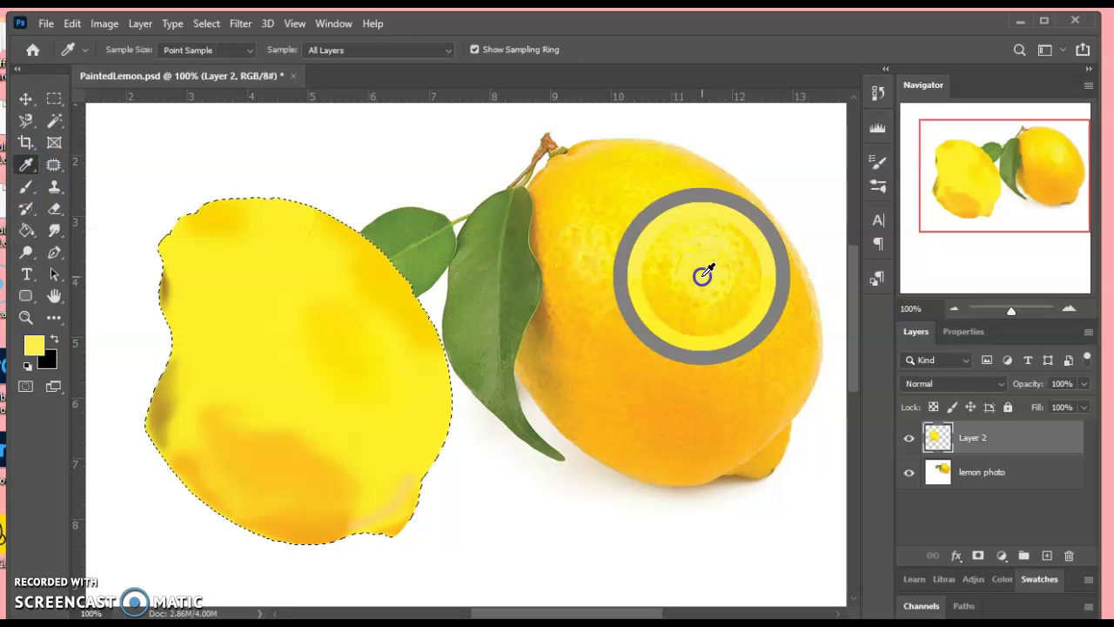
click(28, 187)
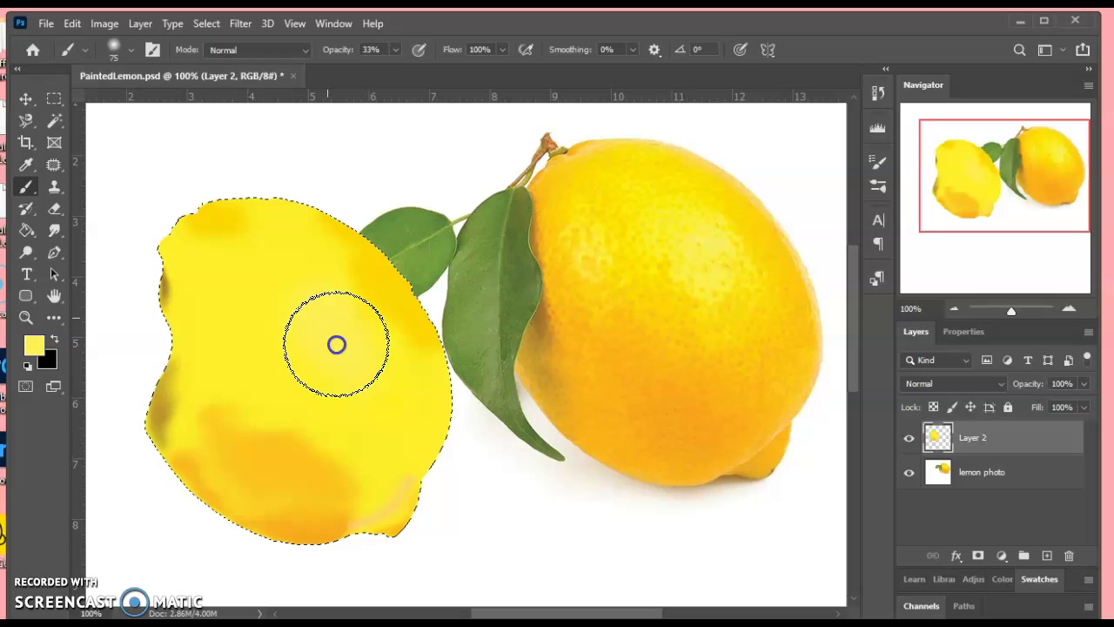
click(396, 50)
drag(392, 68, 428, 78)
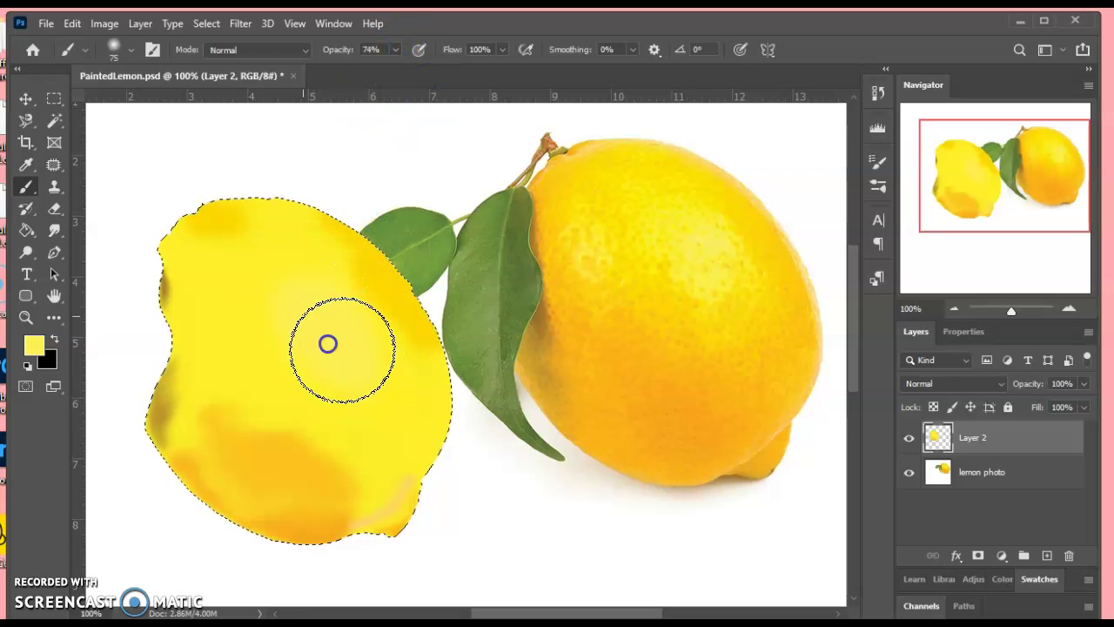
drag(327, 344, 323, 336)
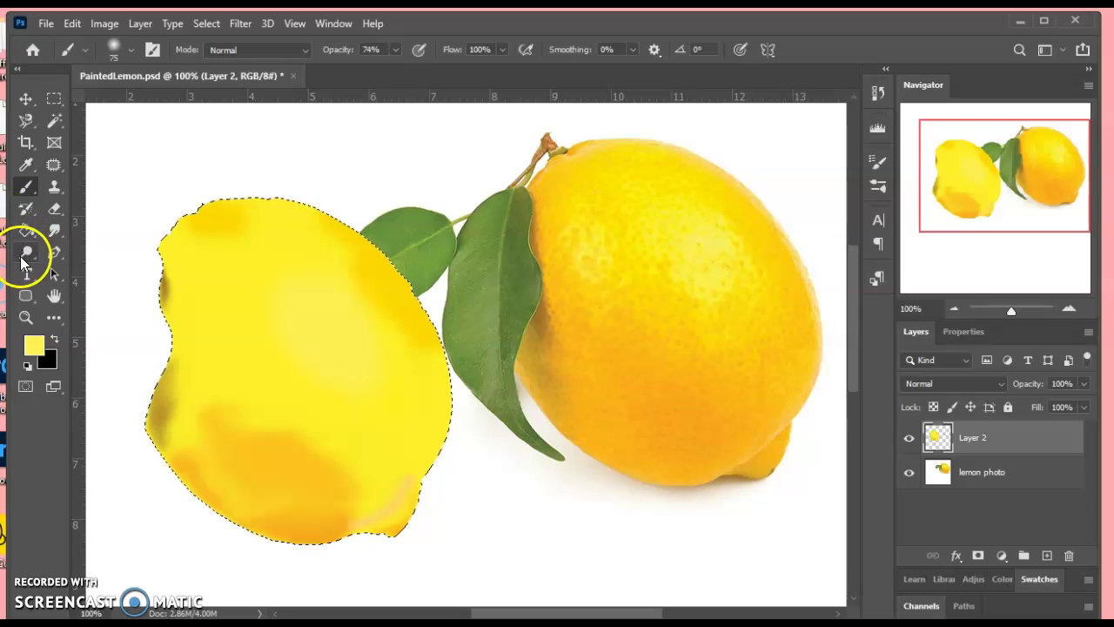
Burn the painted lemon's lower-left to deeper orange with a 77 px brush
drag(25, 259, 64, 276)
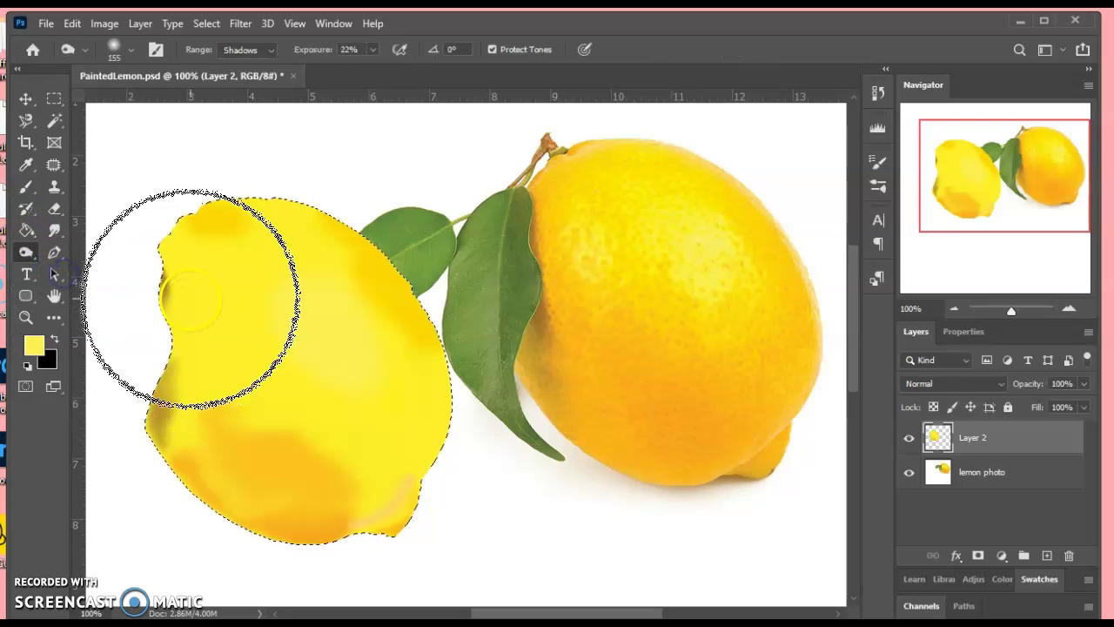
click(133, 51)
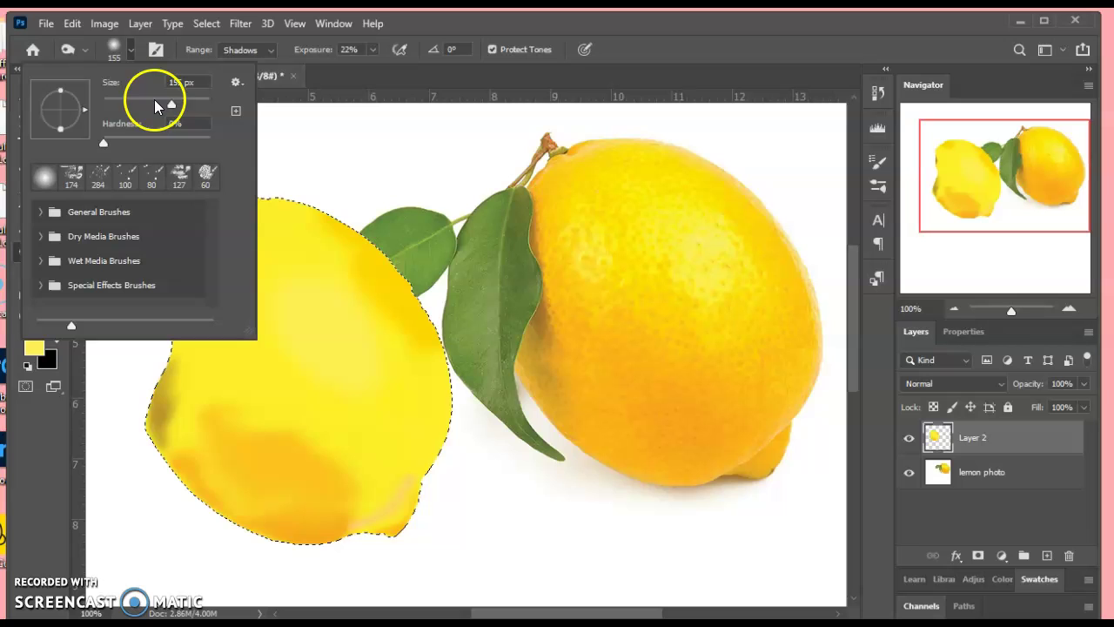
click(145, 100)
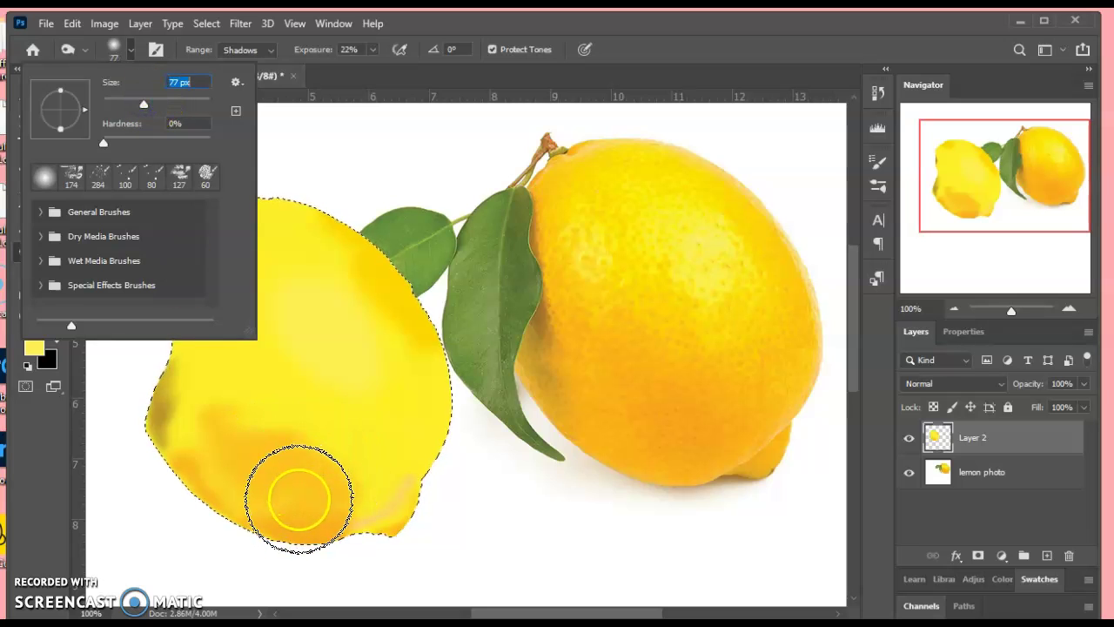
click(286, 525)
mouse_move(287, 525)
mouse_down()
mouse_move(189, 439)
mouse_move(221, 477)
mouse_move(185, 427)
mouse_move(198, 414)
mouse_move(243, 487)
mouse_up()
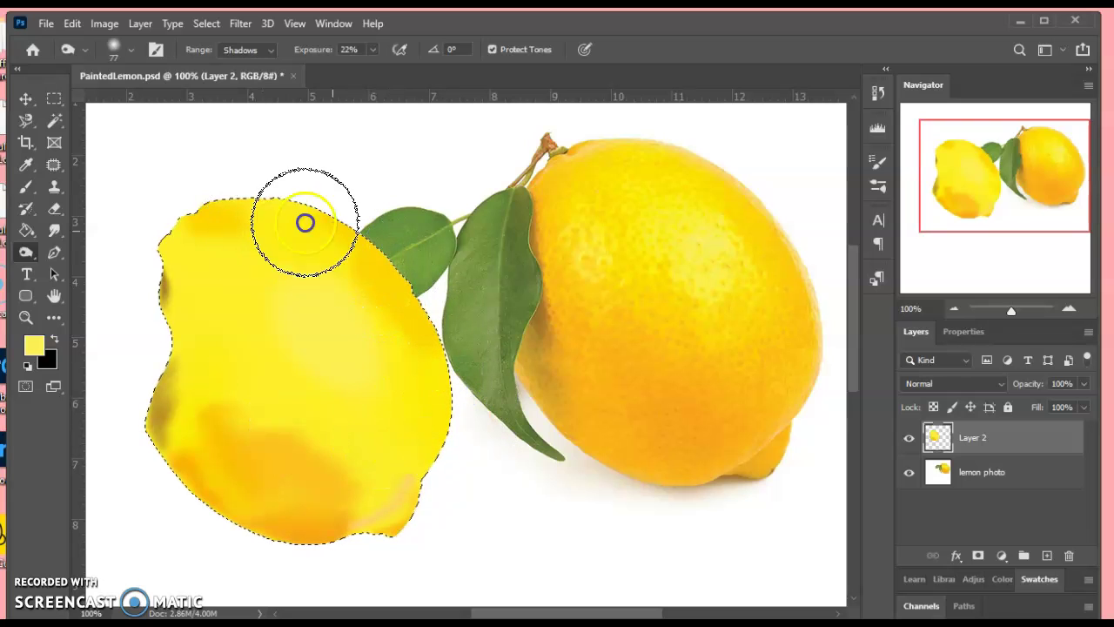
Burn the lemon's top edge trying Highlights then Midtones, ending on the Shadows range
click(248, 50)
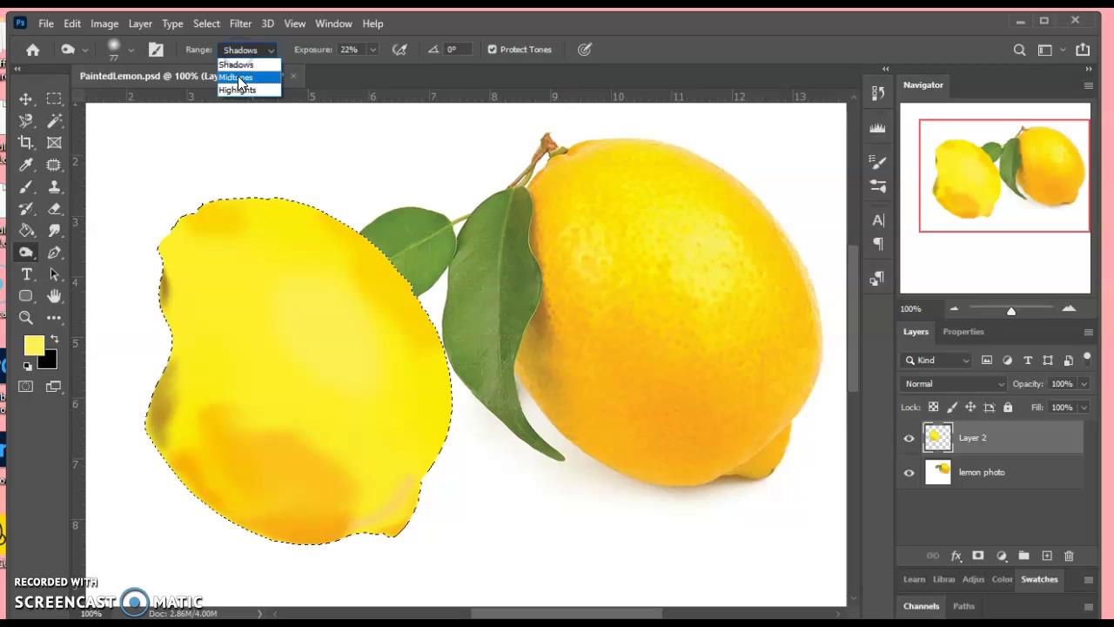
click(240, 78)
click(268, 194)
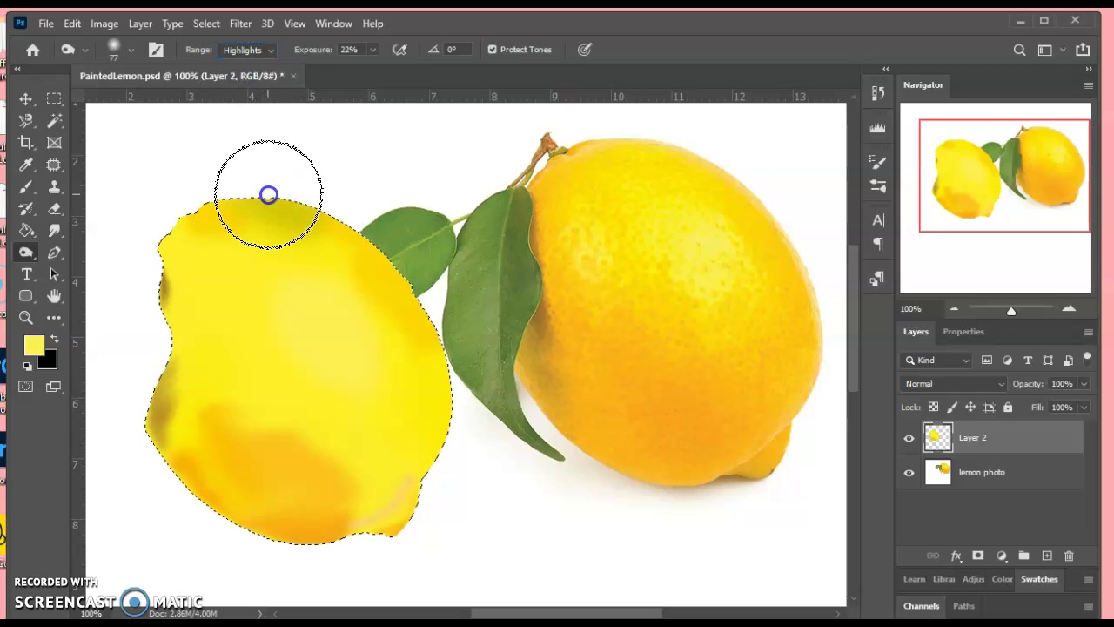
click(245, 51)
click(241, 76)
click(258, 201)
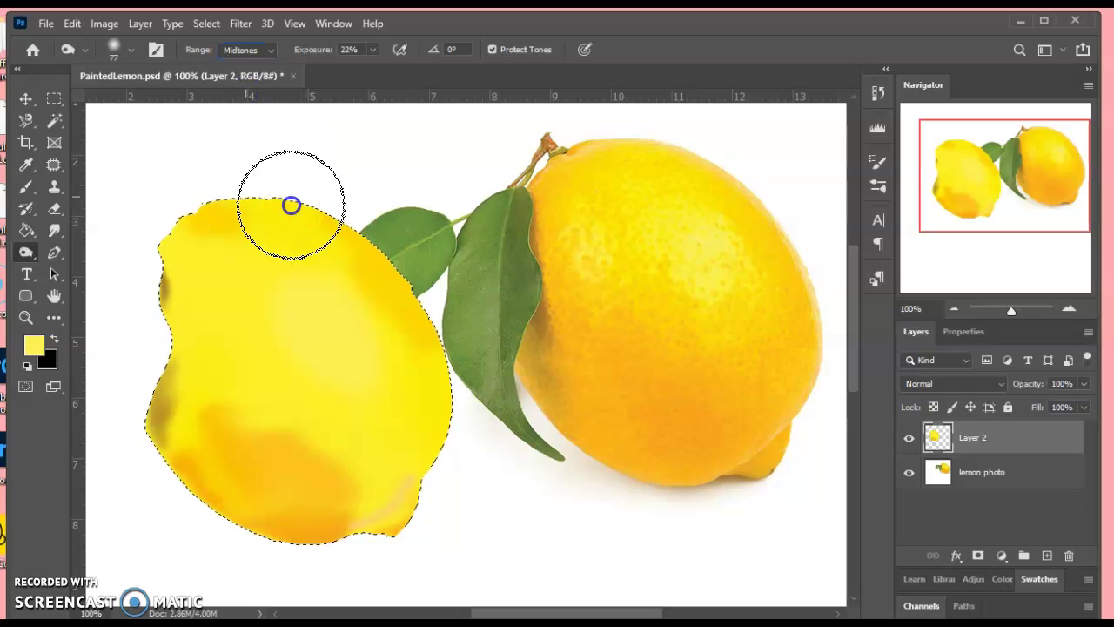
click(260, 196)
click(236, 65)
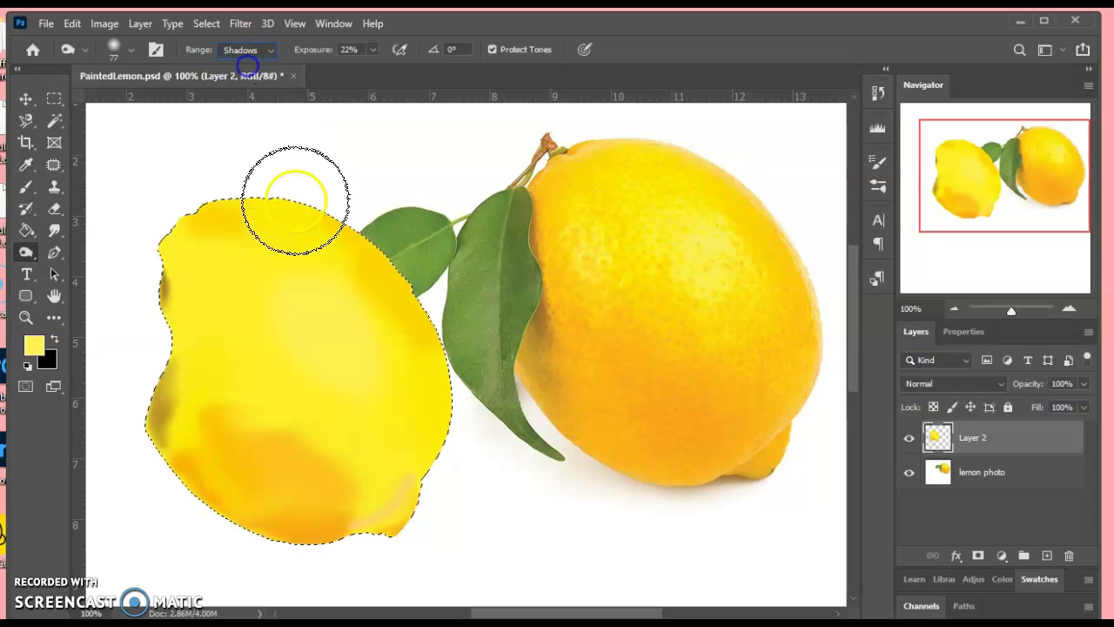
click(255, 197)
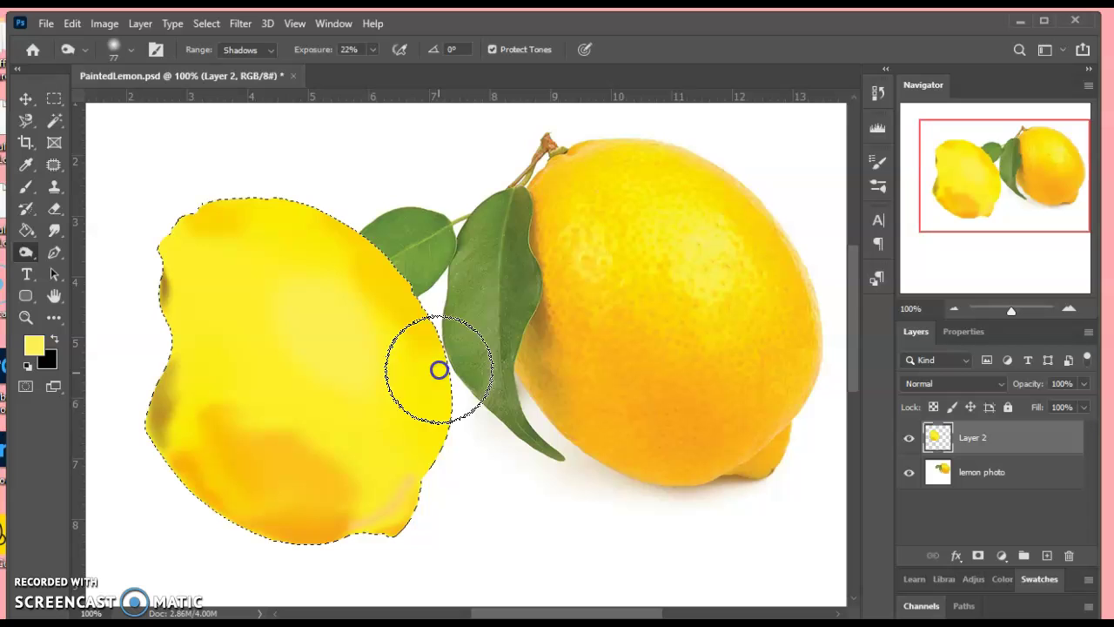
Sample orange-yellow from the photo lemon and brush it at 50% opacity along the painted lemon's left edge
click(26, 164)
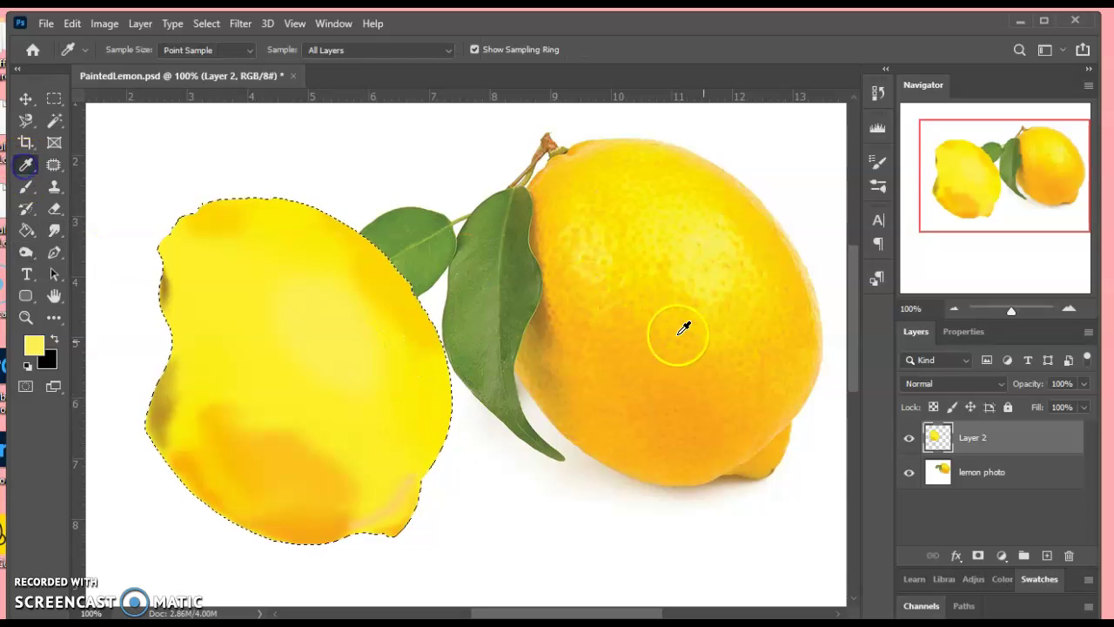
click(812, 351)
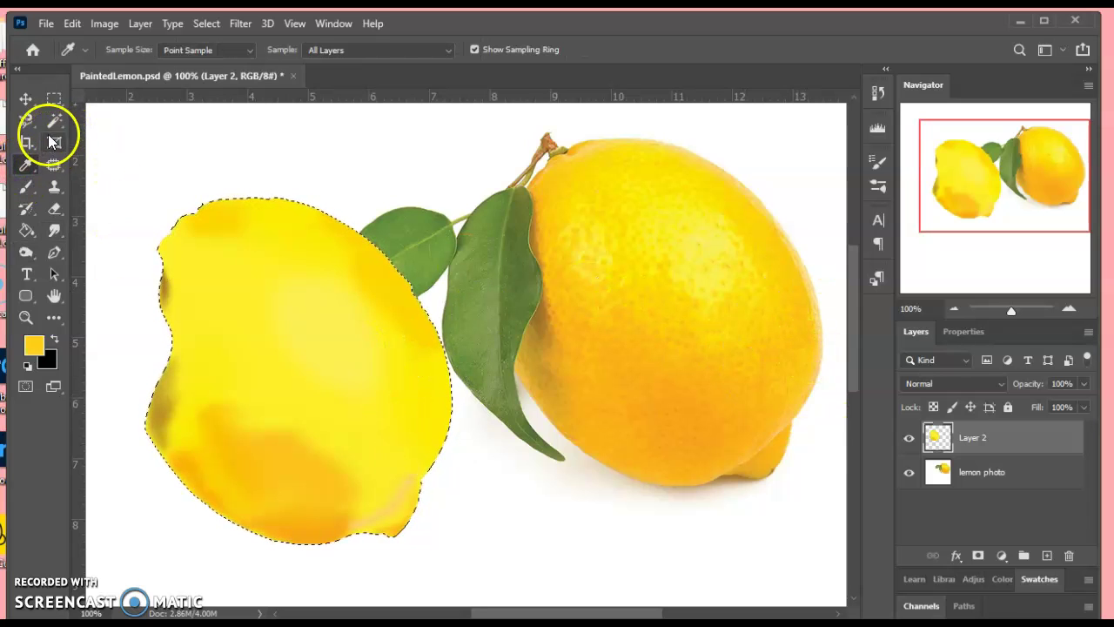
click(27, 186)
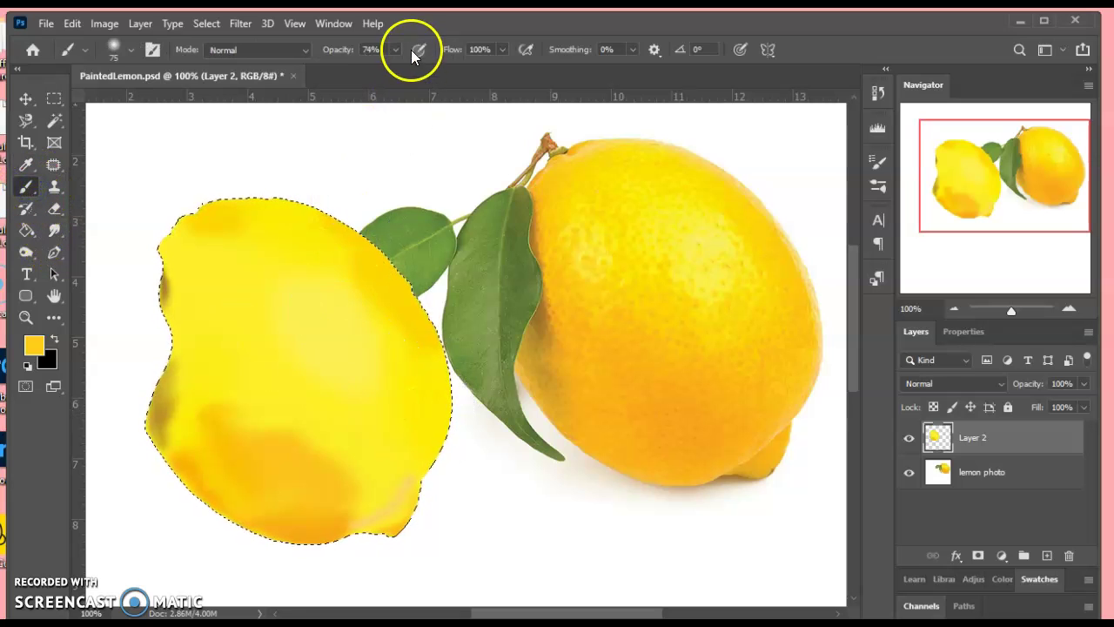
drag(399, 67, 377, 67)
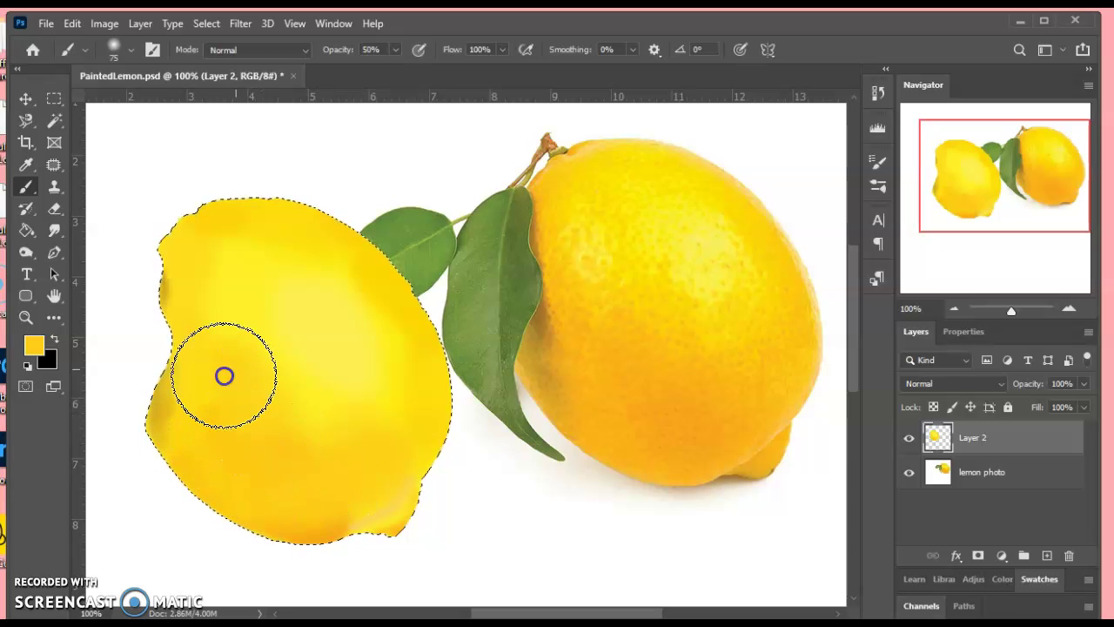
drag(198, 358, 190, 344)
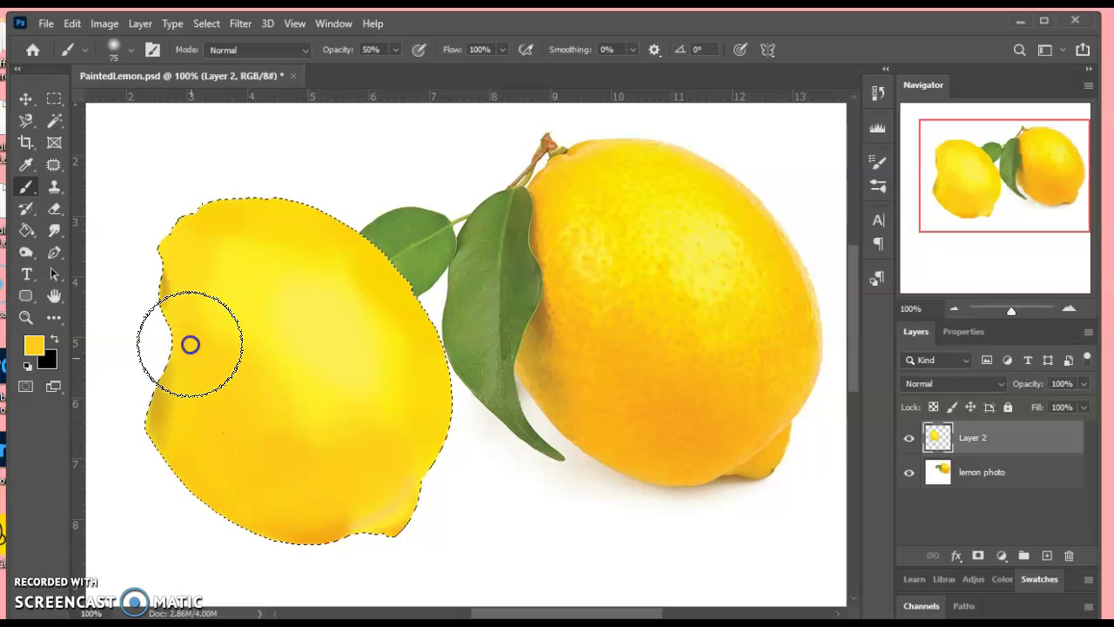
Smudge the paint at 24% strength along the lemon's left and bottom edges and beside the leaf
click(55, 231)
click(186, 397)
click(315, 509)
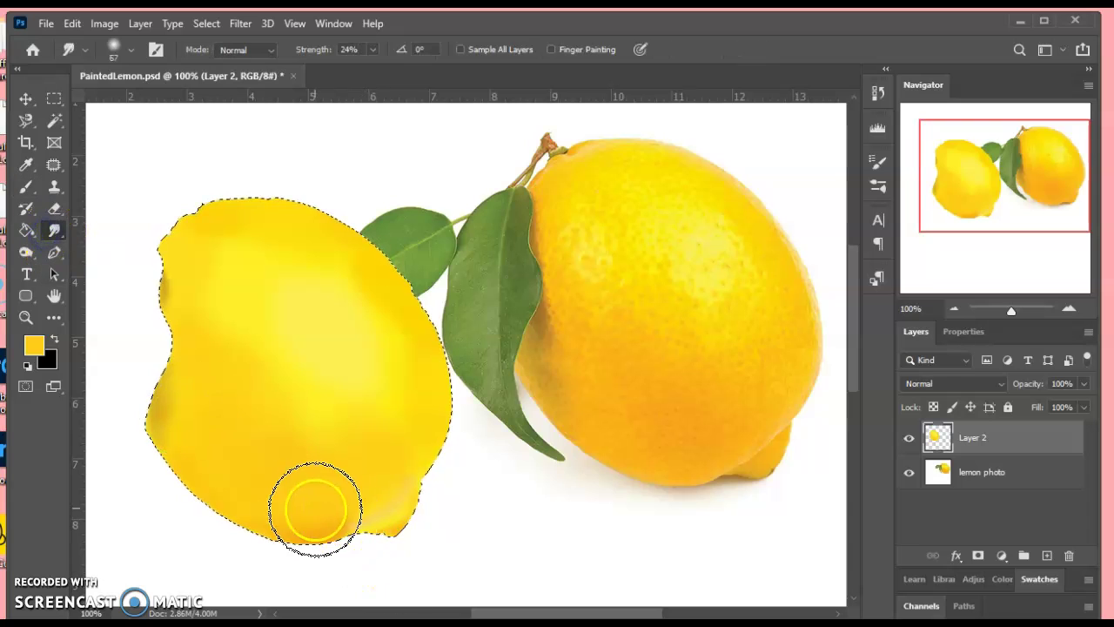
drag(325, 504, 350, 502)
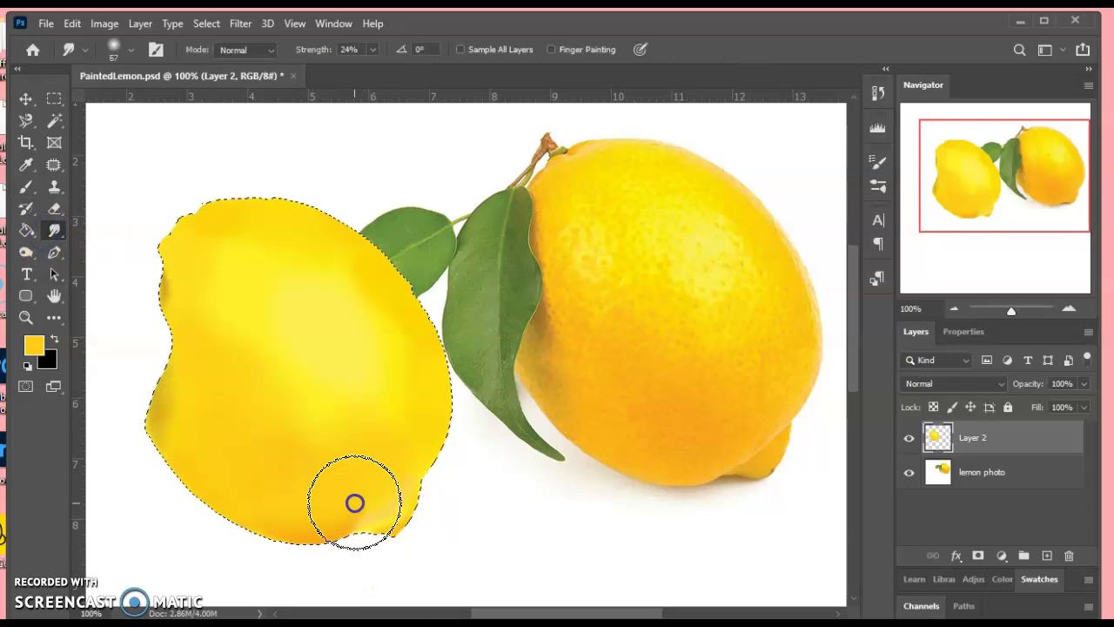
mouse_move(586, 324)
mouse_down()
mouse_move(591, 308)
mouse_move(567, 294)
mouse_move(577, 278)
mouse_move(581, 294)
mouse_up()
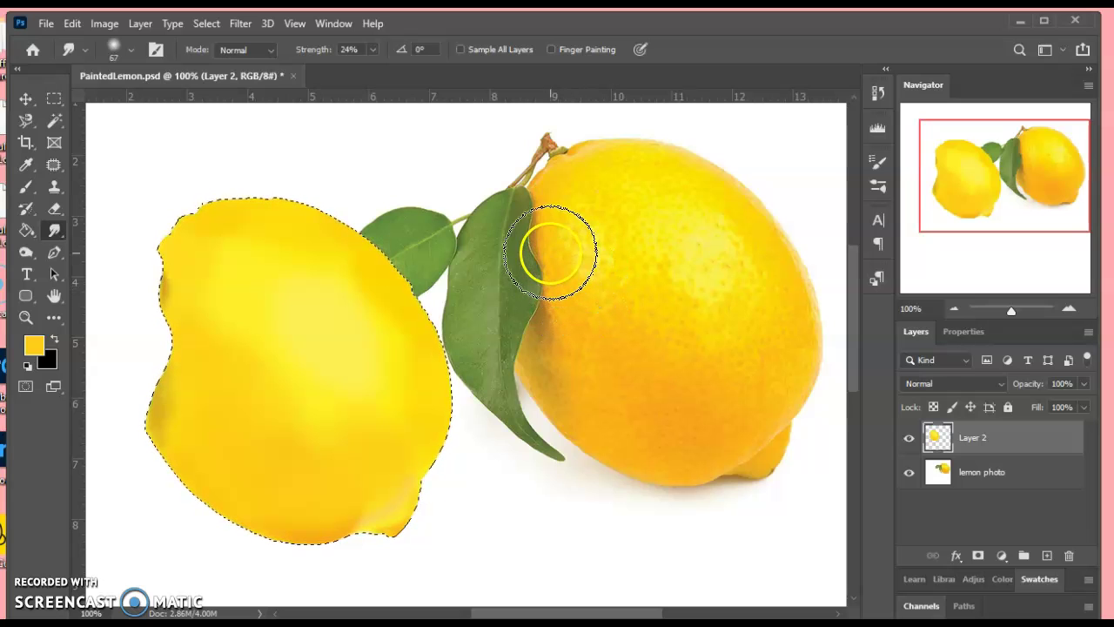
Apply Add Noise to the painted lemon at about 13%, Uniform, Monochromatic
click(241, 24)
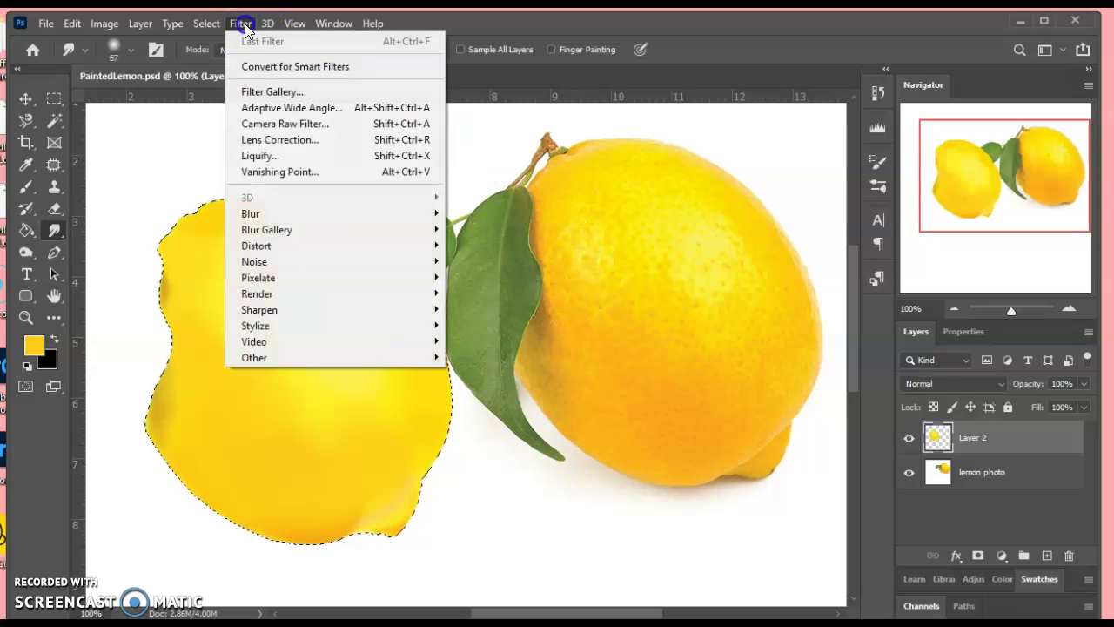
mouse_move(332, 261)
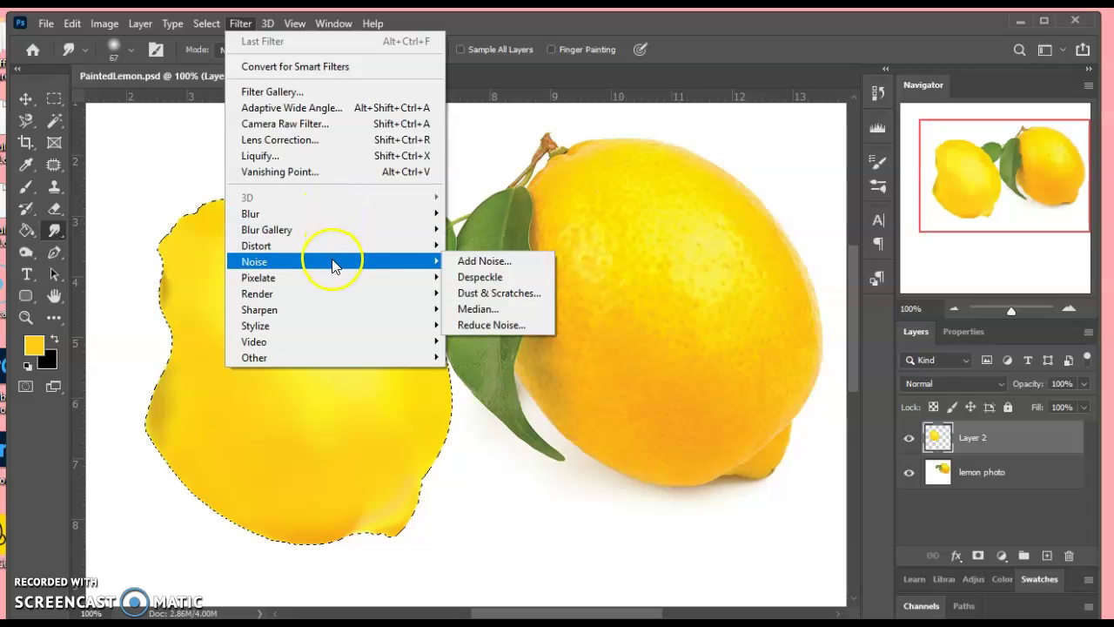
click(466, 262)
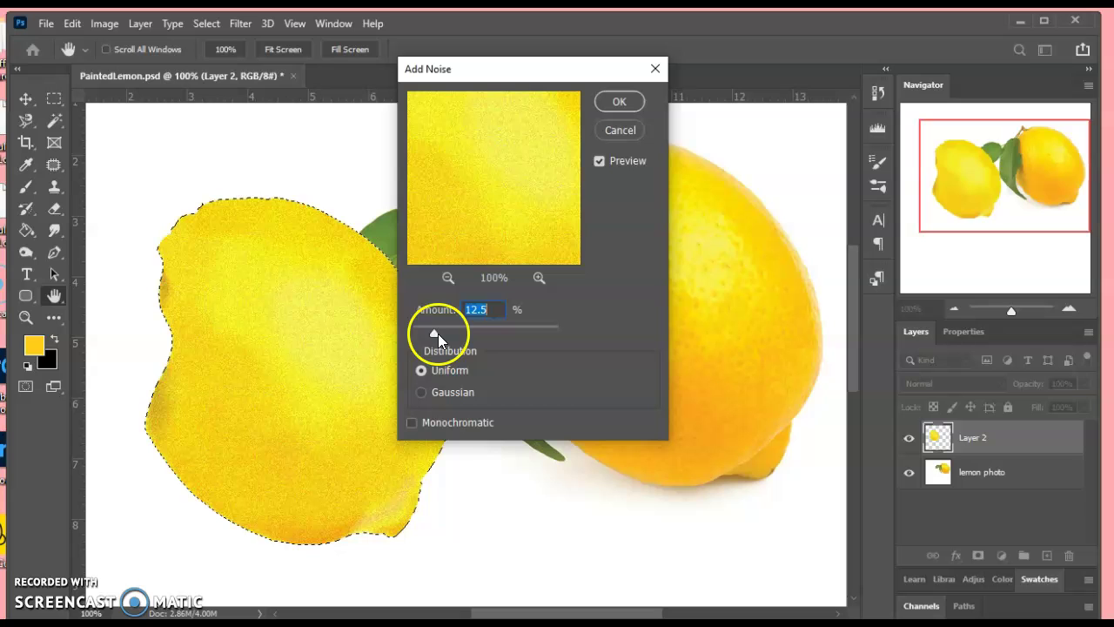
drag(435, 334, 519, 338)
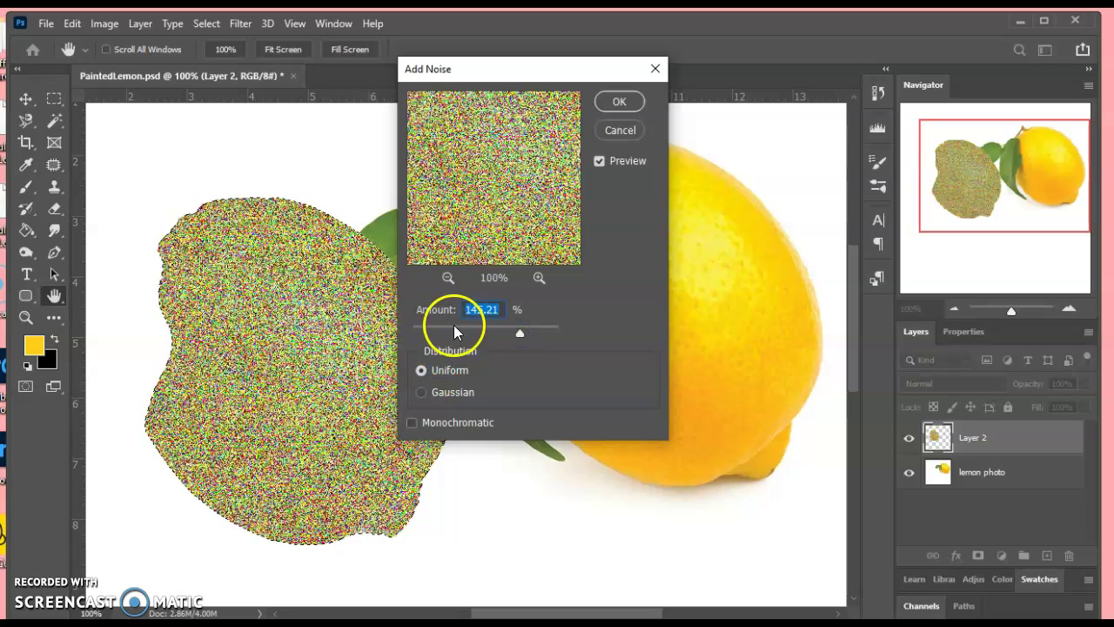
mouse_move(452, 335)
mouse_down()
mouse_move(441, 328)
mouse_move(467, 332)
mouse_up()
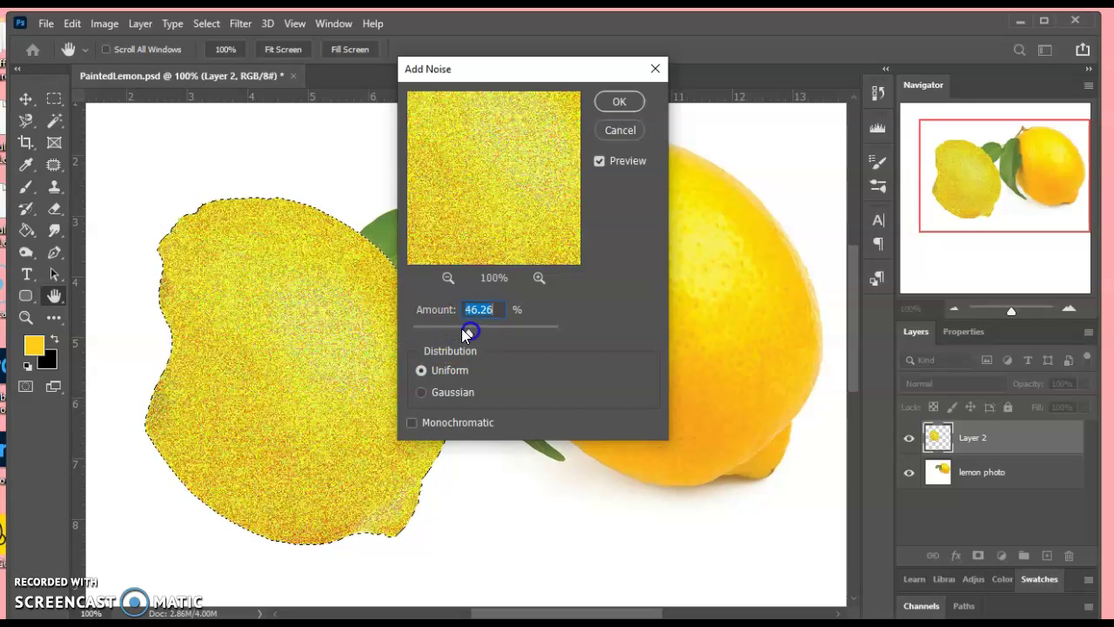
click(421, 393)
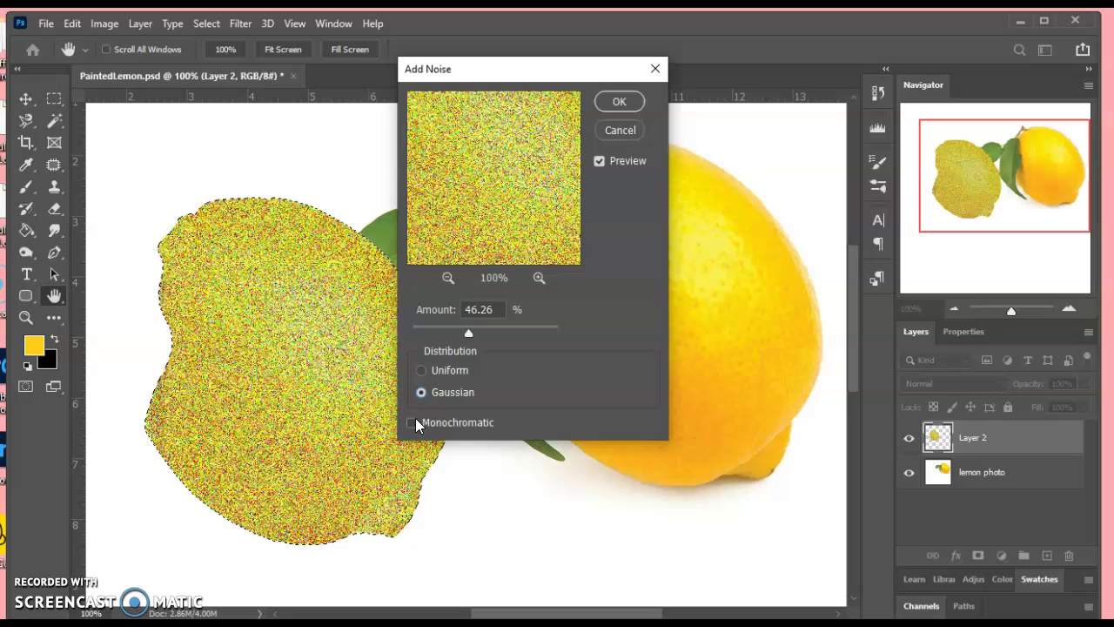
click(412, 422)
click(427, 373)
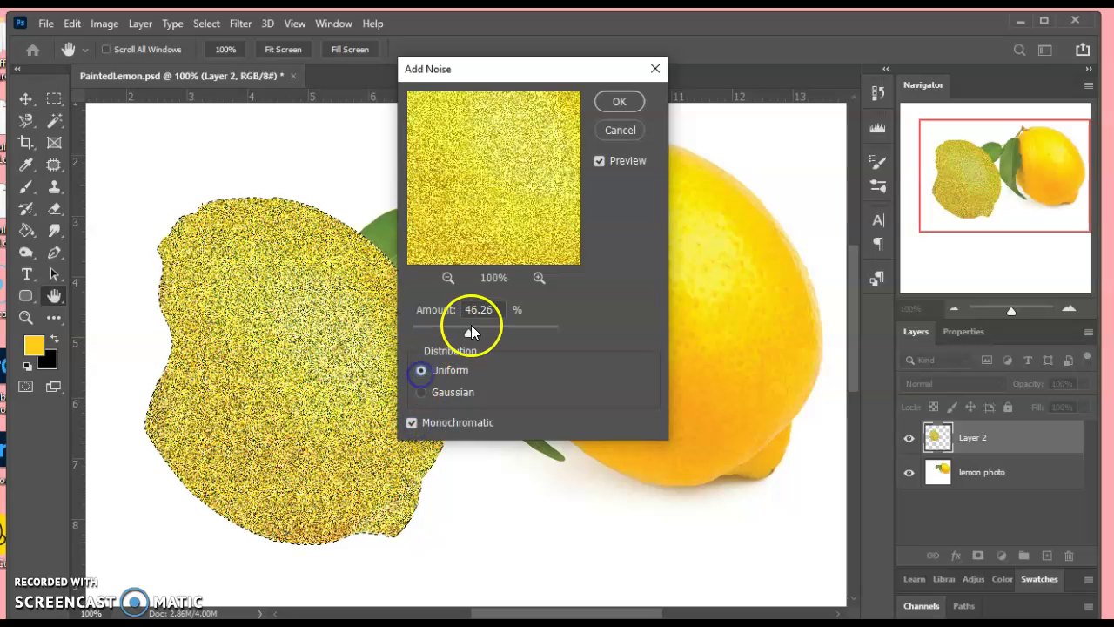
drag(469, 333, 435, 331)
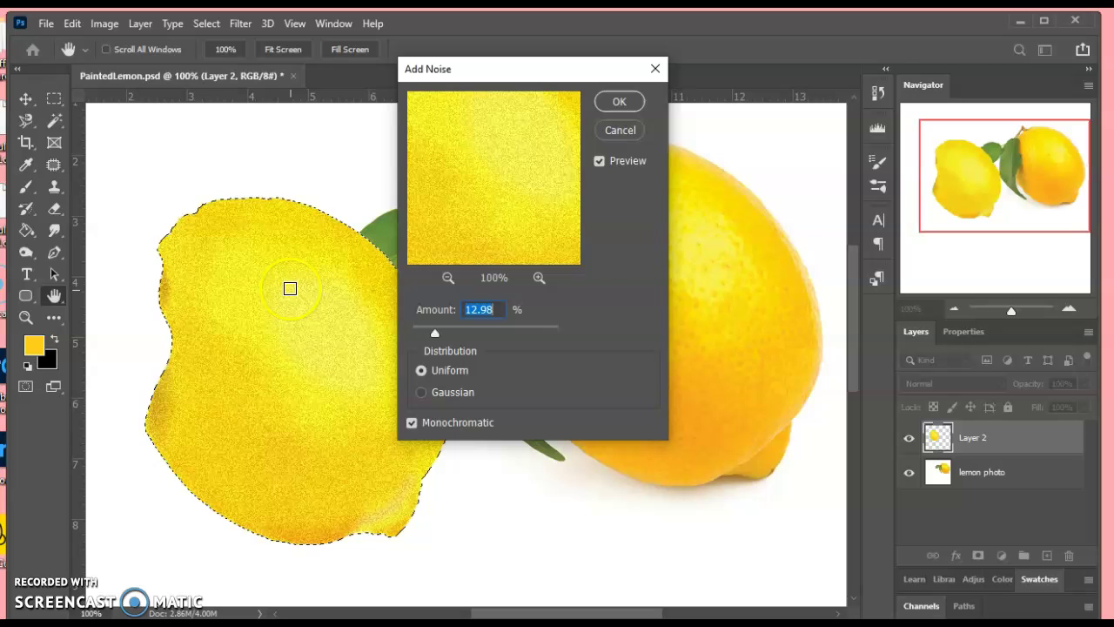
click(614, 103)
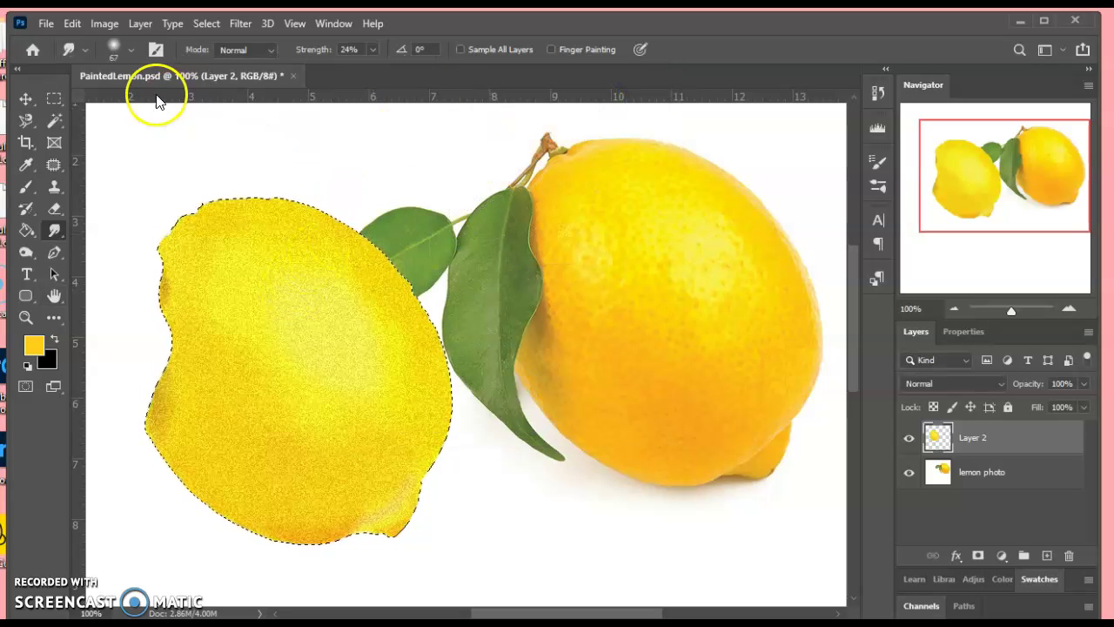
Deselect the painted lemon with Ctrl+D and toggle the lemon photo layer off and on to check it
click(25, 100)
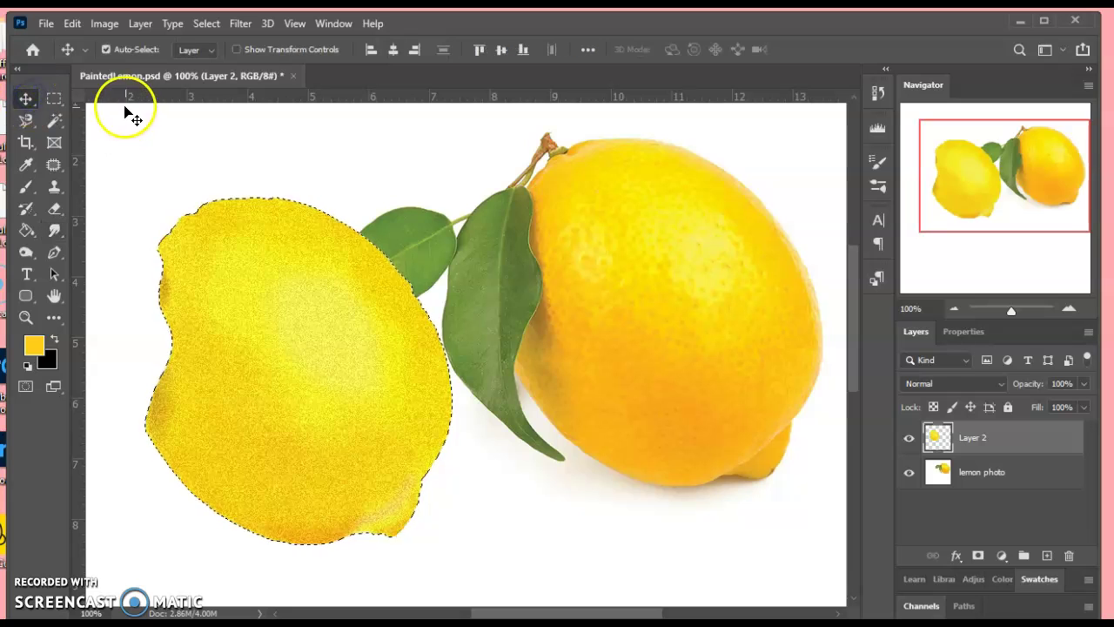
key(ctrl+d)
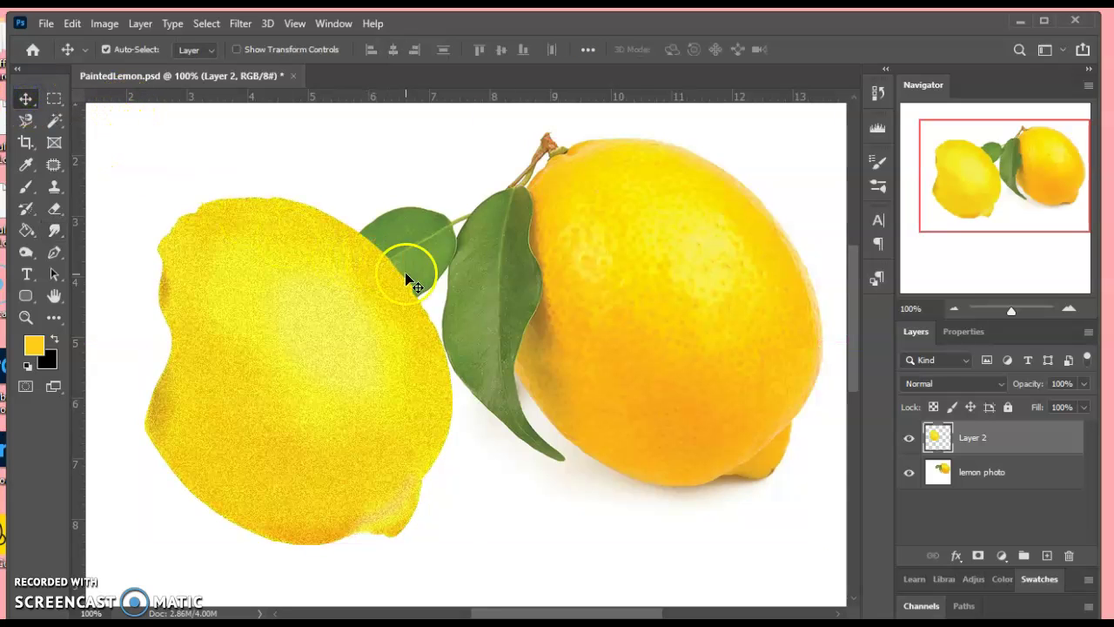
click(908, 471)
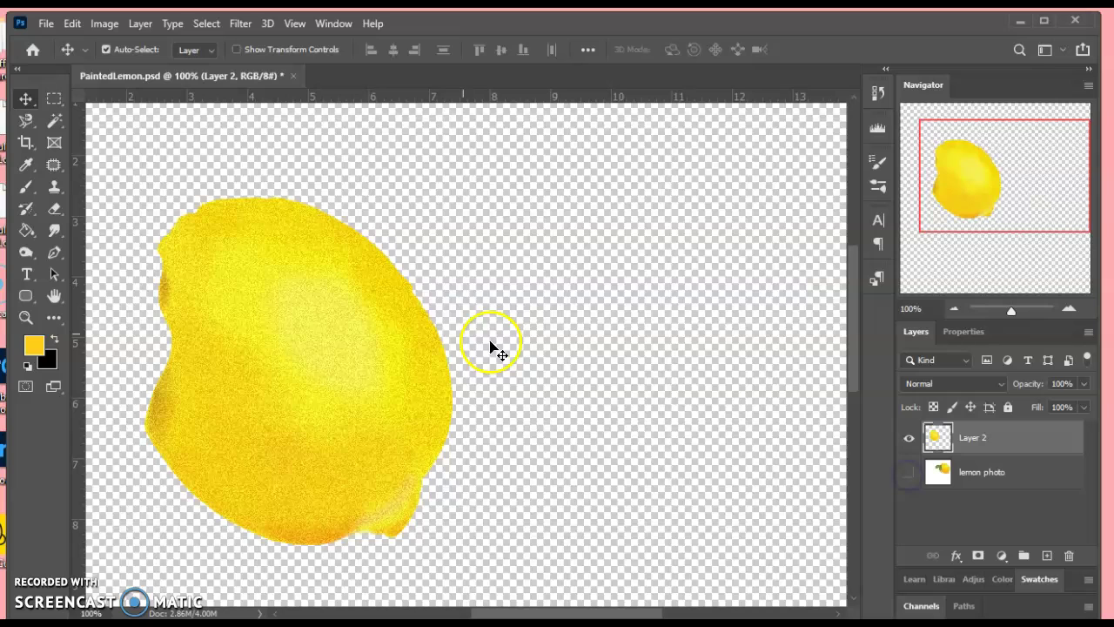
click(909, 472)
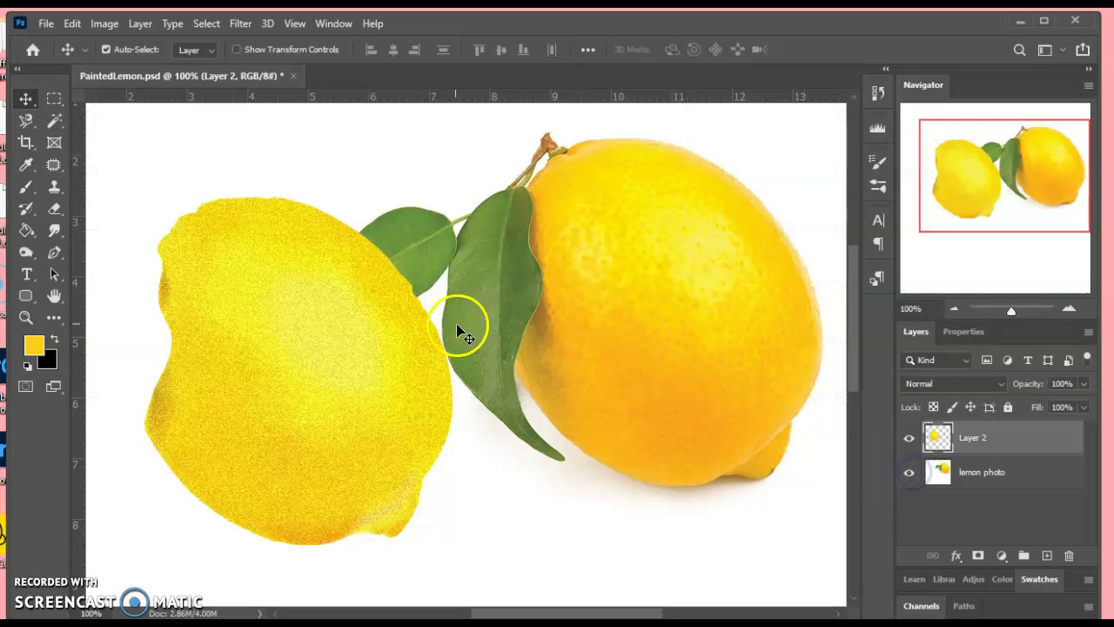
Choose the Eraser with a soft 21 px brush
click(53, 207)
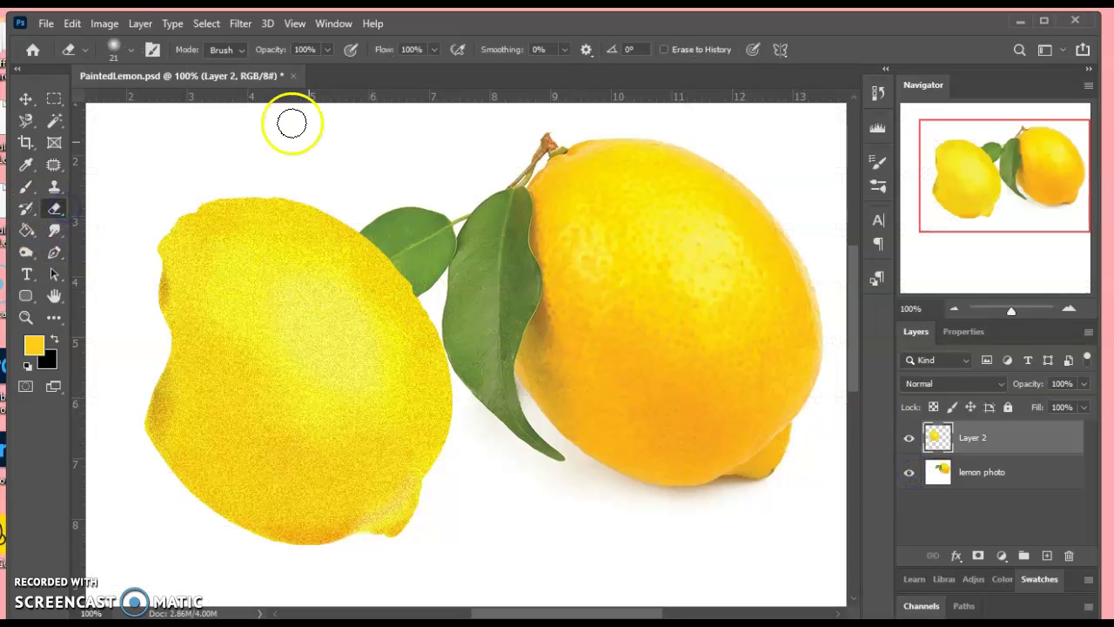
click(131, 47)
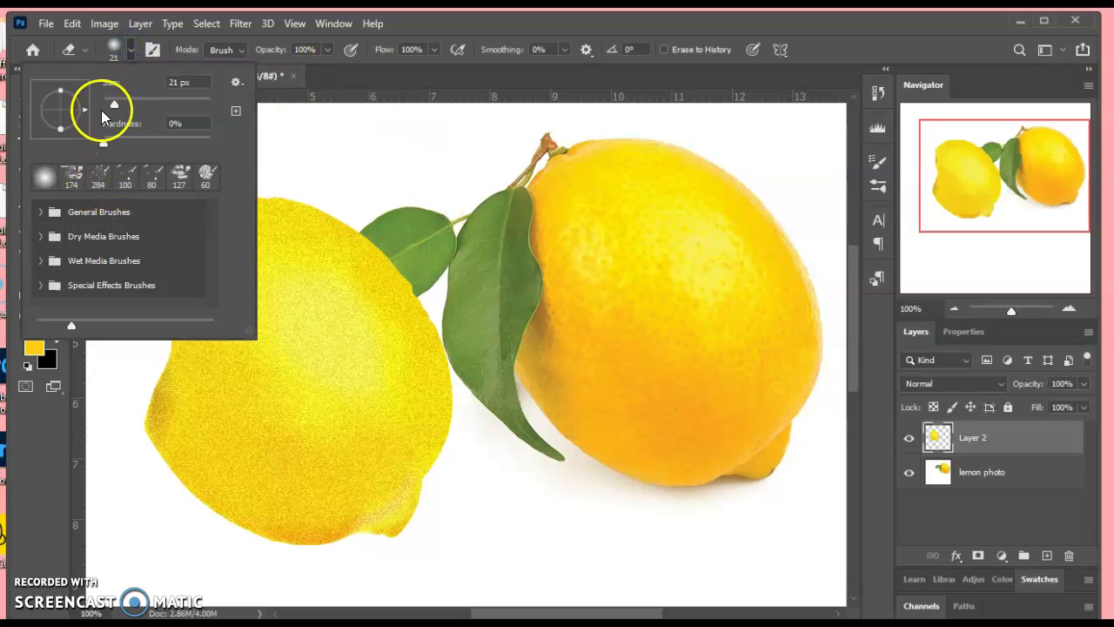
click(403, 18)
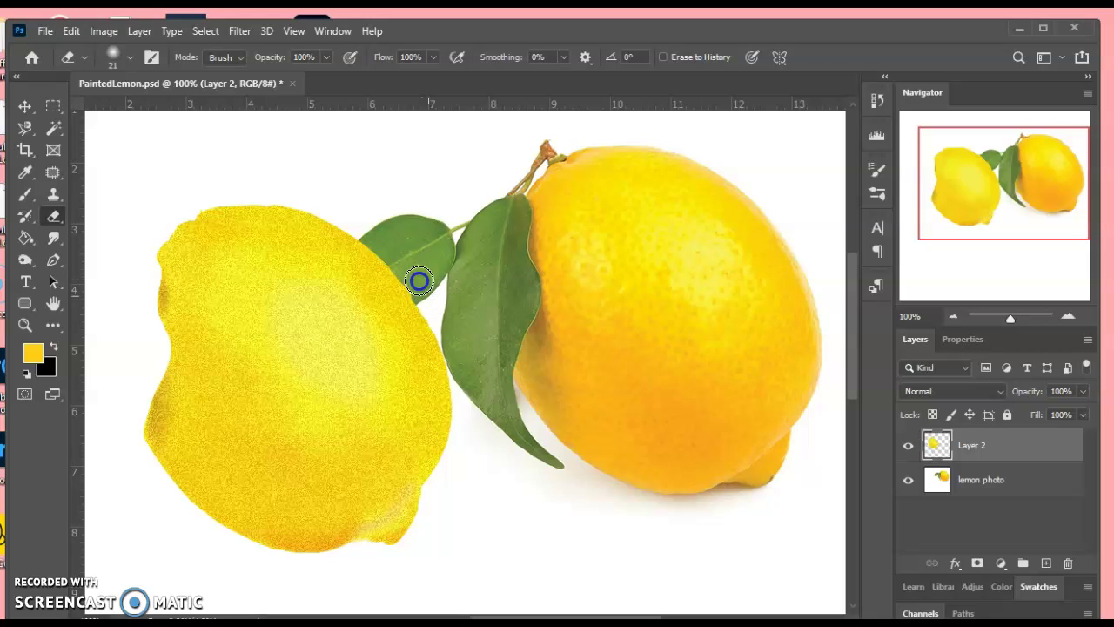
Move the painted lemon onto the right-hand photo lemon and zoom to about 173%
click(24, 108)
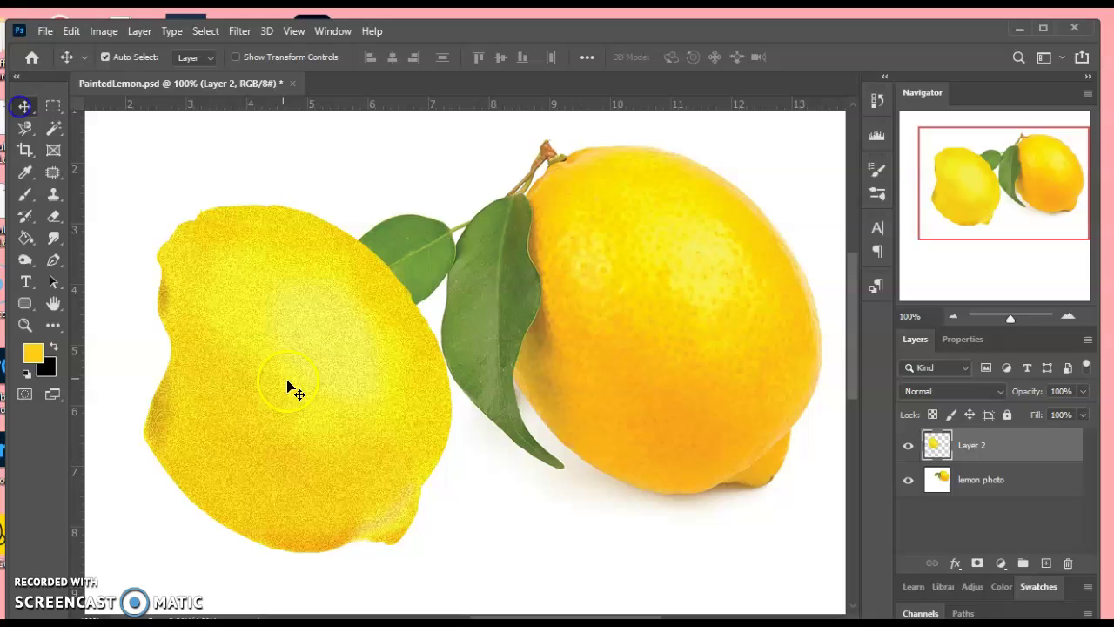
mouse_move(240, 357)
mouse_down()
mouse_move(587, 299)
mouse_move(582, 271)
mouse_move(596, 284)
mouse_up()
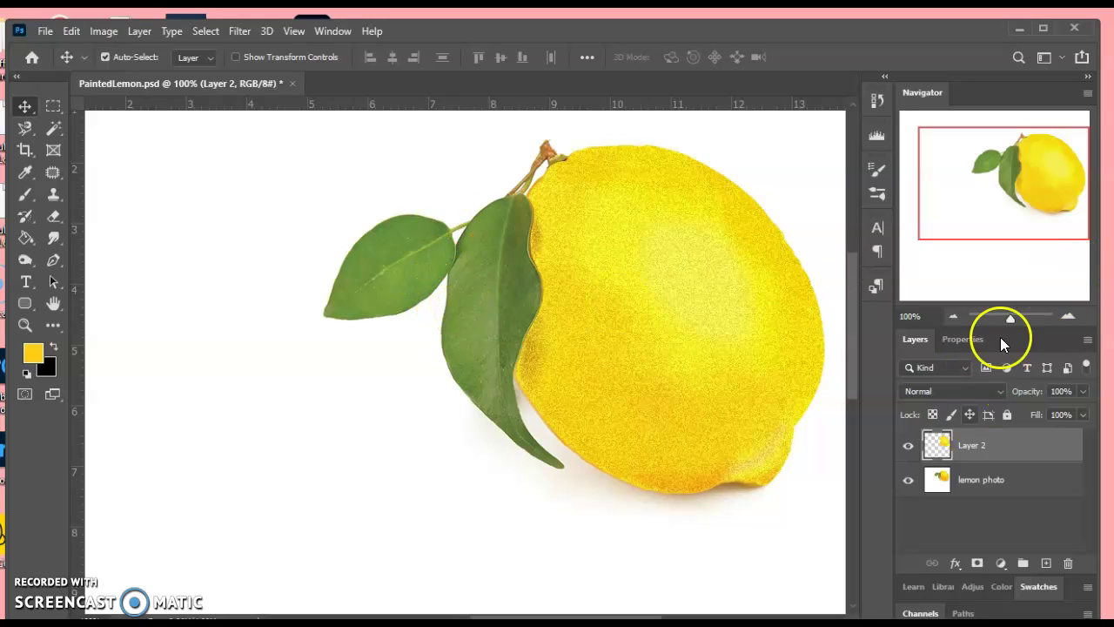
click(1067, 318)
mouse_move(1017, 203)
mouse_down()
mouse_move(1032, 182)
mouse_move(1036, 201)
mouse_up()
drag(1020, 314, 1014, 316)
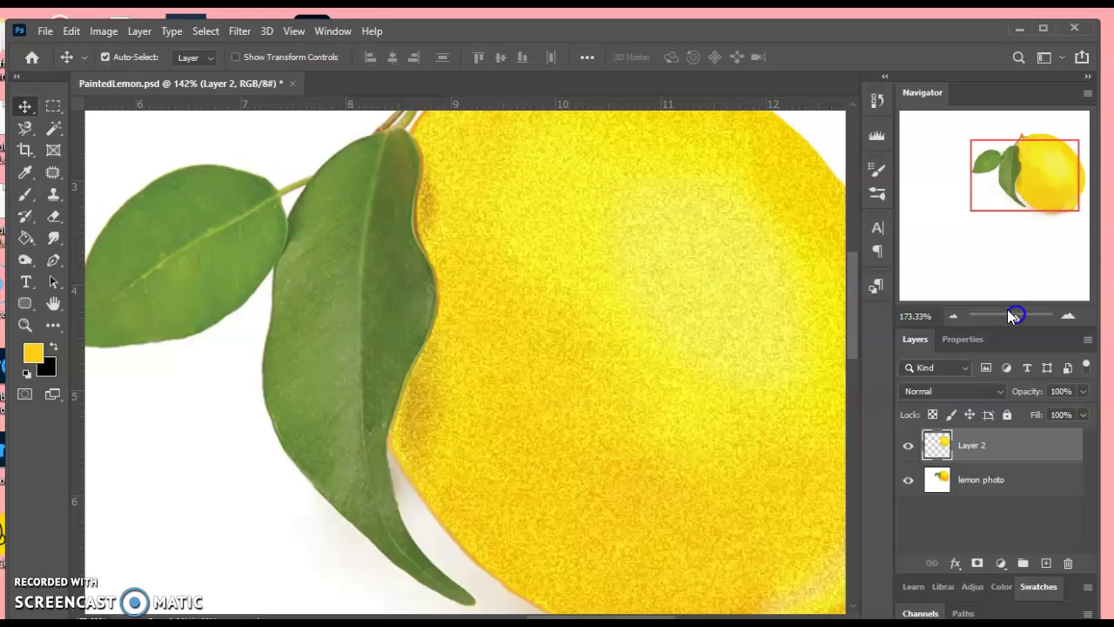
Select the big leaf on the lemon photo layer with the Magnetic Lasso
click(26, 127)
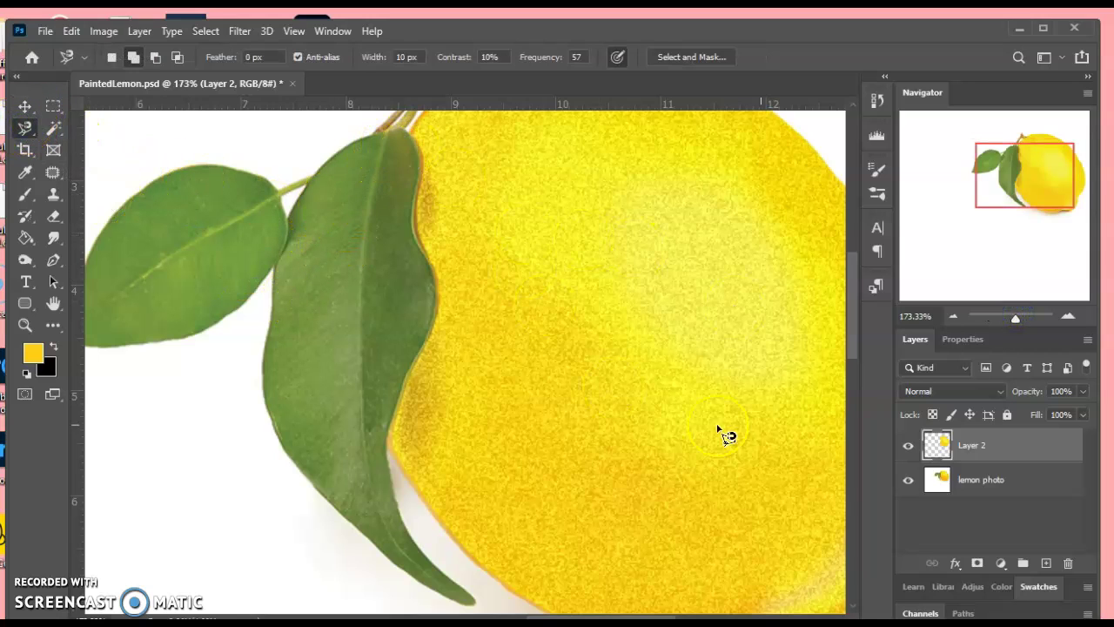
click(968, 489)
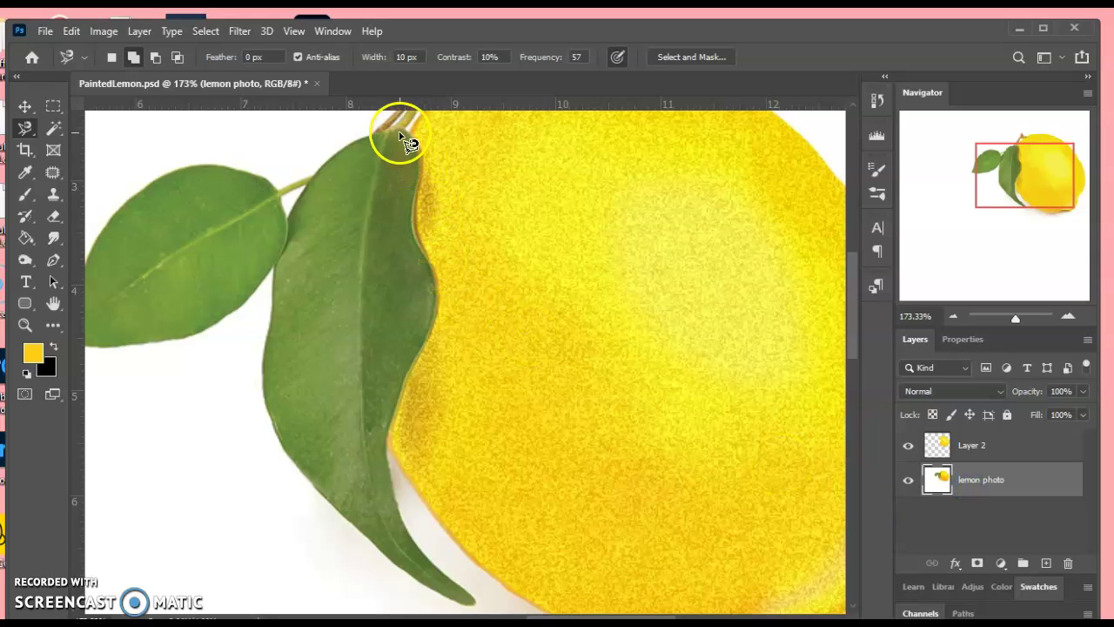
mouse_move(423, 160)
mouse_down()
mouse_move(409, 205)
mouse_move(428, 264)
mouse_move(426, 315)
mouse_move(390, 489)
mouse_move(418, 542)
mouse_move(477, 601)
mouse_move(450, 599)
mouse_move(388, 557)
mouse_move(305, 475)
mouse_move(274, 418)
mouse_move(277, 350)
mouse_up()
click(277, 265)
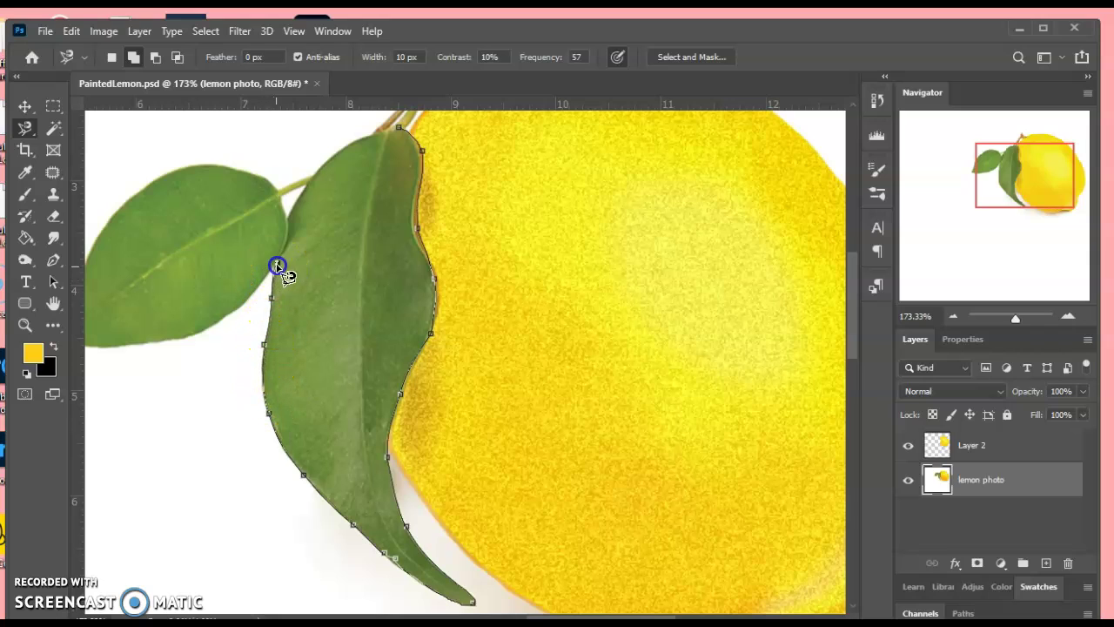
mouse_move(289, 228)
mouse_down()
mouse_move(333, 151)
mouse_move(398, 130)
mouse_up()
click(401, 129)
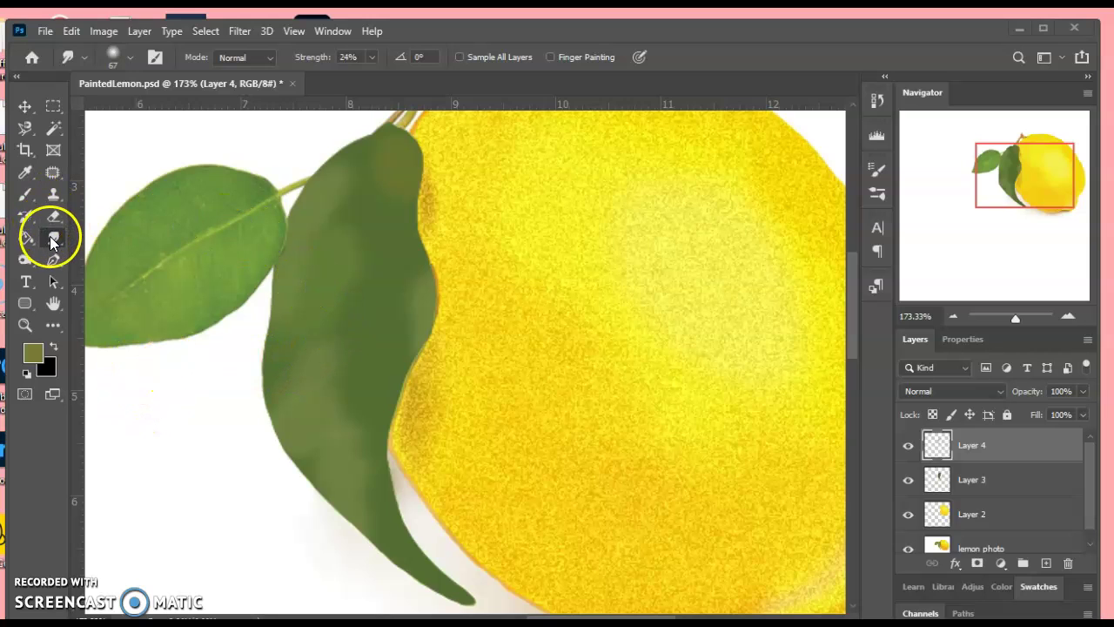
Restore the leaf selection and toggle Layers 4 and 3 off and on to compare the leaf
key(ctrl+h)
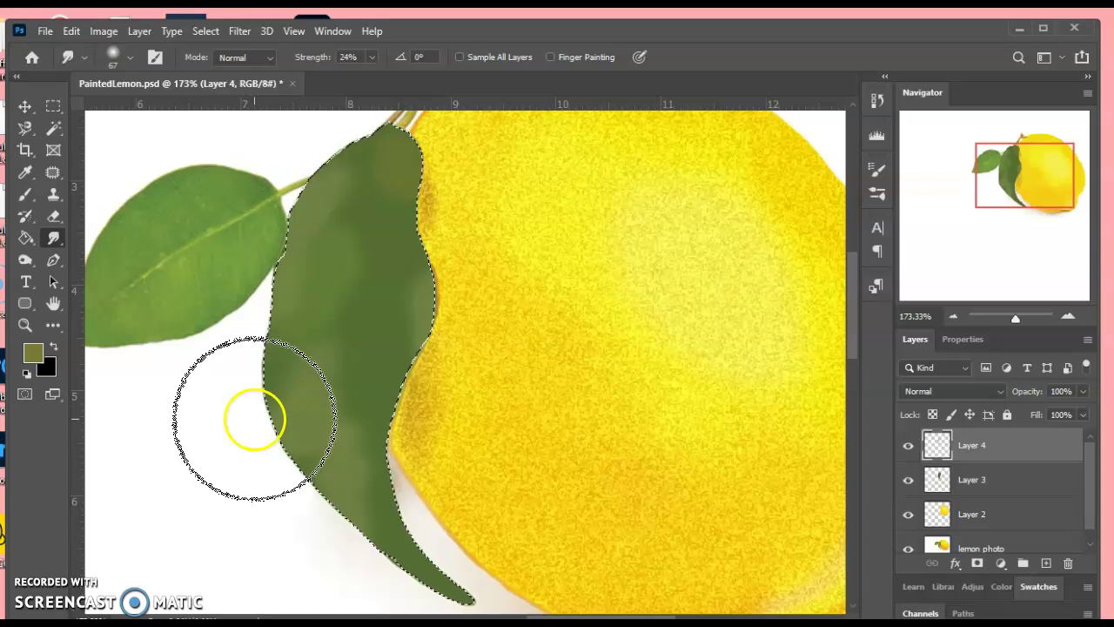
click(908, 446)
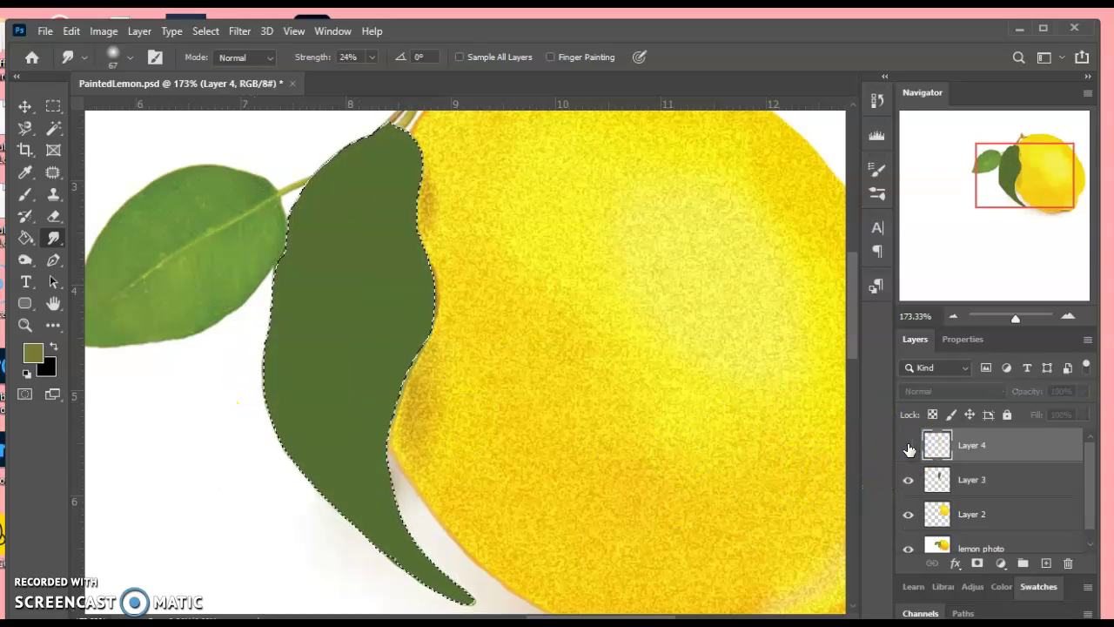
click(909, 479)
click(908, 446)
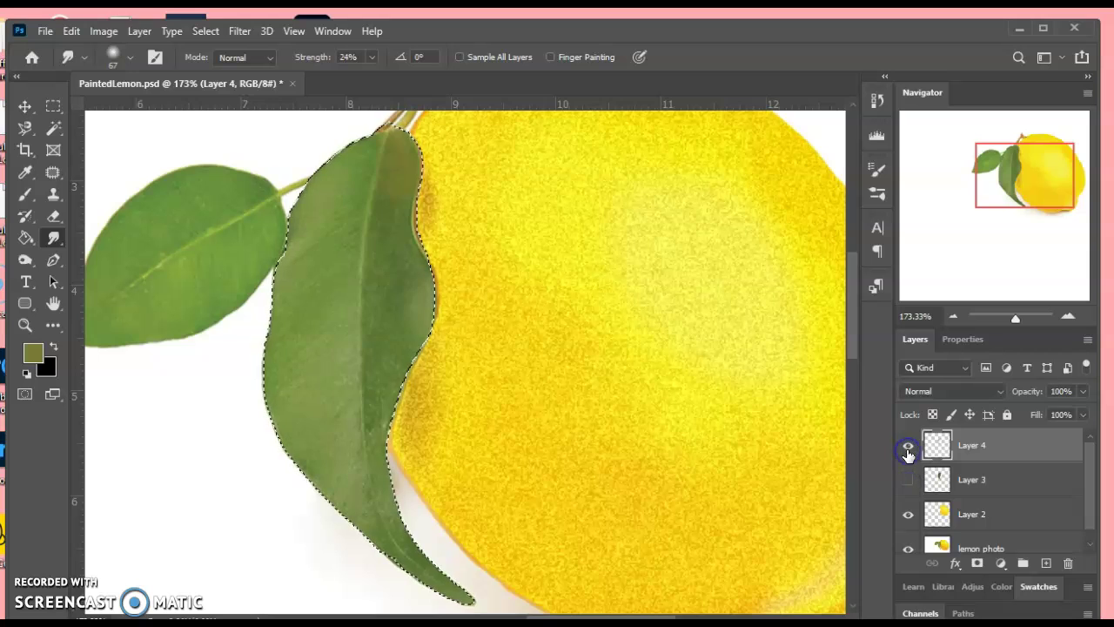
click(908, 479)
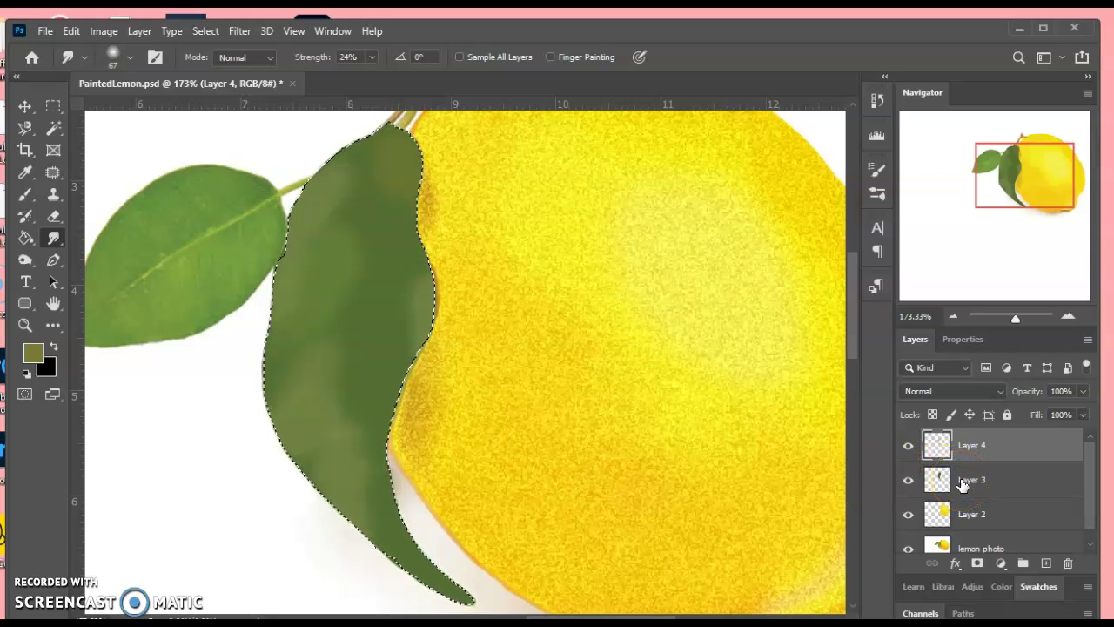
Move the painted leaf on Layers 3 and 4 right onto the lemon
shift+click(961, 482)
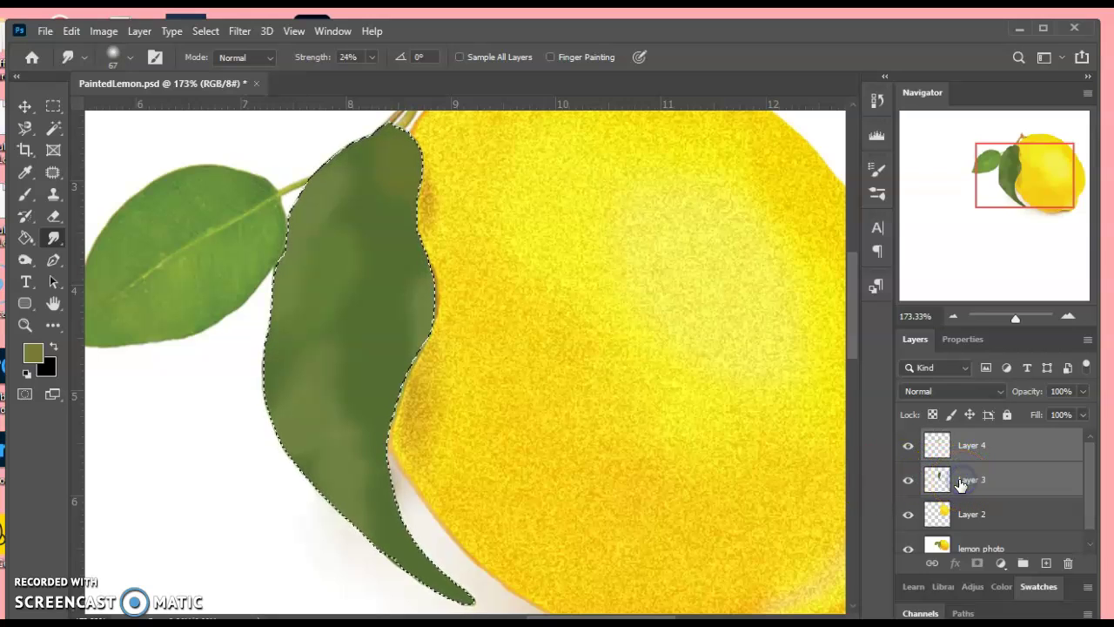
click(25, 105)
drag(339, 299, 530, 290)
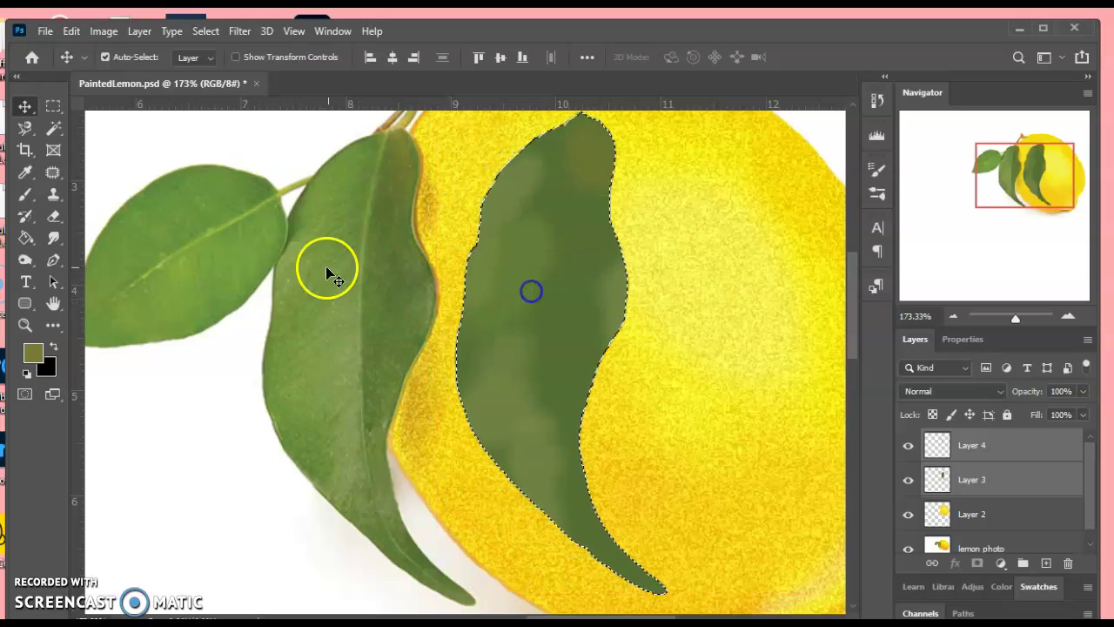
Smudge the leaf's green paint on Layer 4 smoother from bottom to top
click(978, 444)
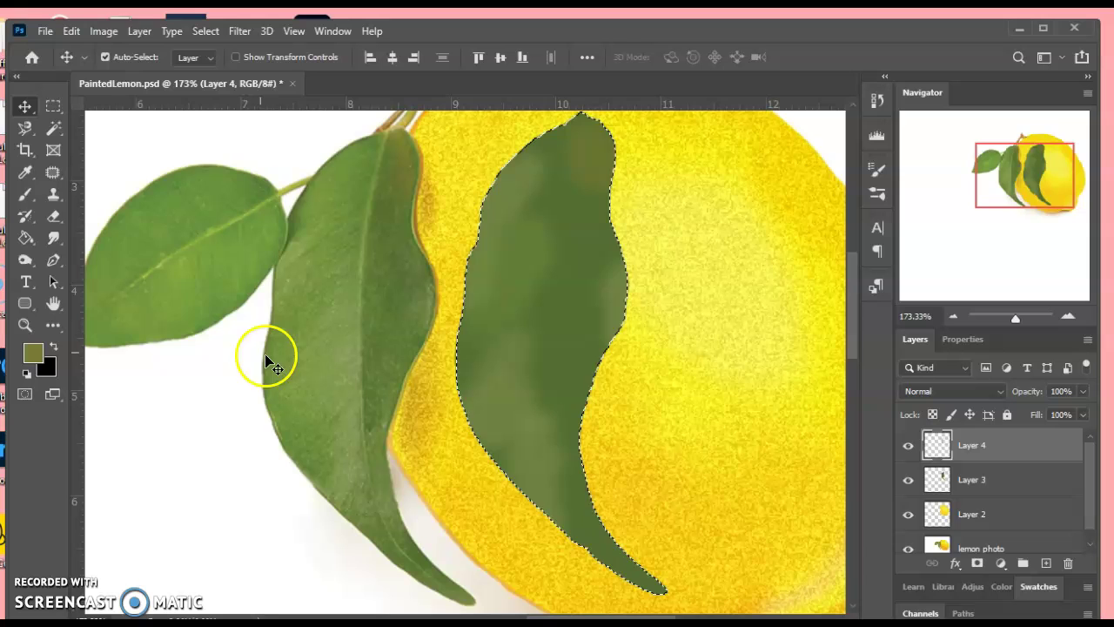
click(53, 237)
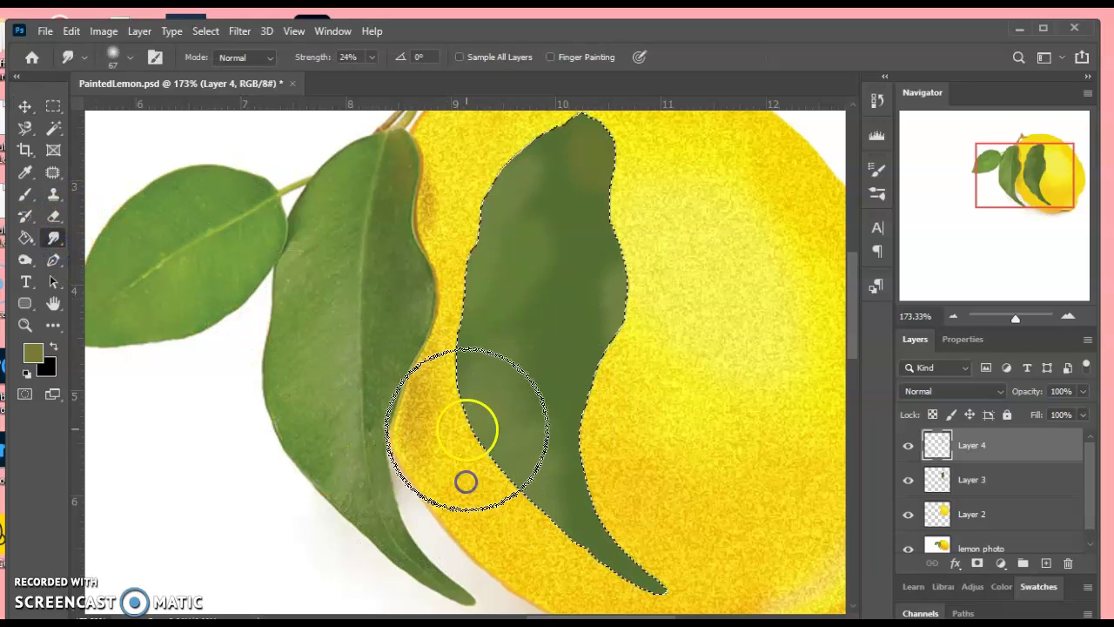
mouse_move(555, 367)
mouse_down()
mouse_move(534, 211)
mouse_move(567, 202)
mouse_move(622, 248)
mouse_move(590, 131)
mouse_move(654, 267)
mouse_move(609, 318)
mouse_move(551, 266)
mouse_move(552, 200)
mouse_move(487, 395)
mouse_move(553, 496)
mouse_up()
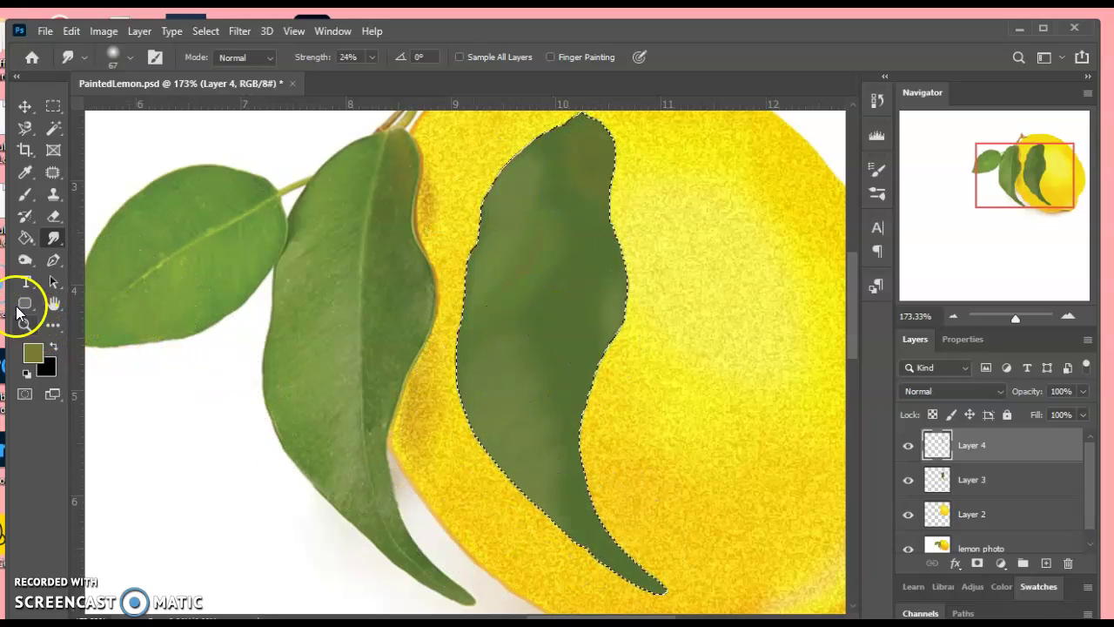
Burn the leaf's right edge darker with a 50 px brush at 73% exposure
click(23, 258)
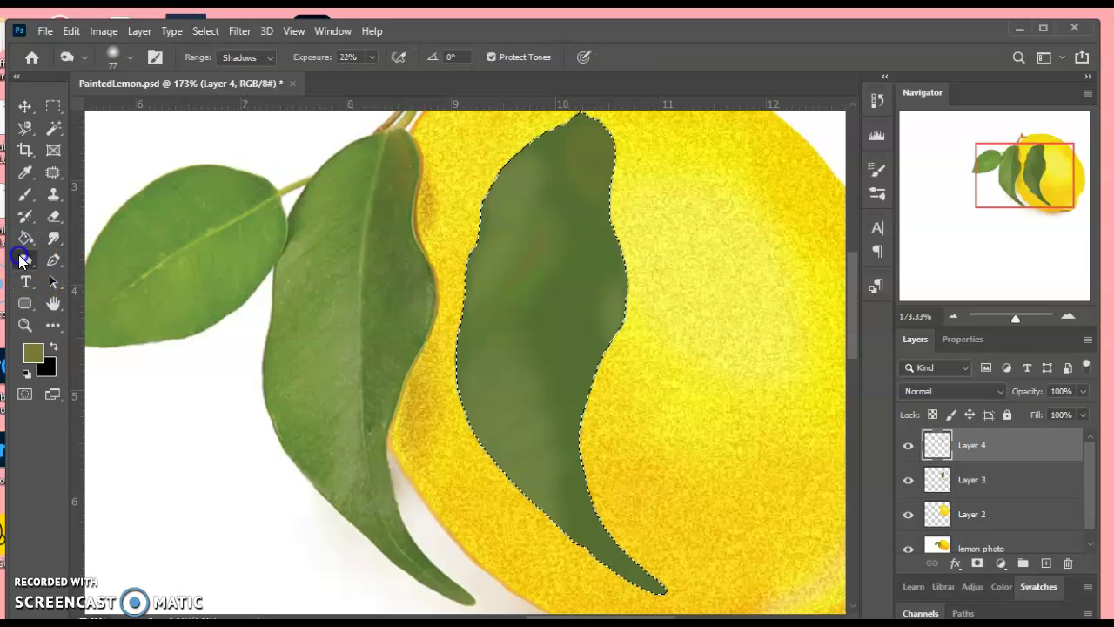
click(70, 292)
click(615, 288)
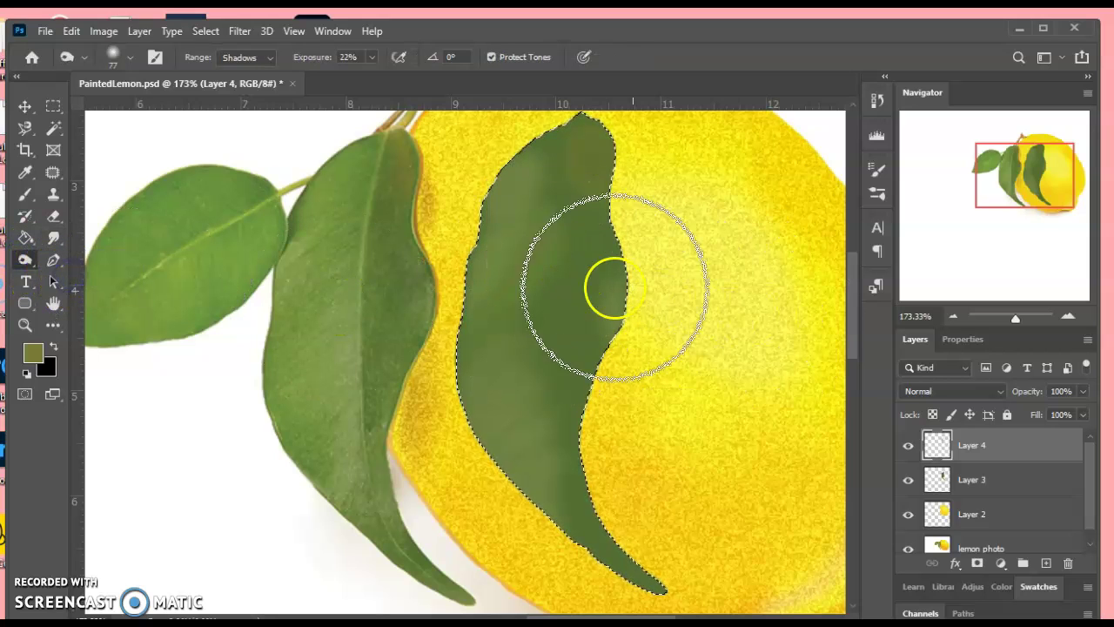
click(132, 56)
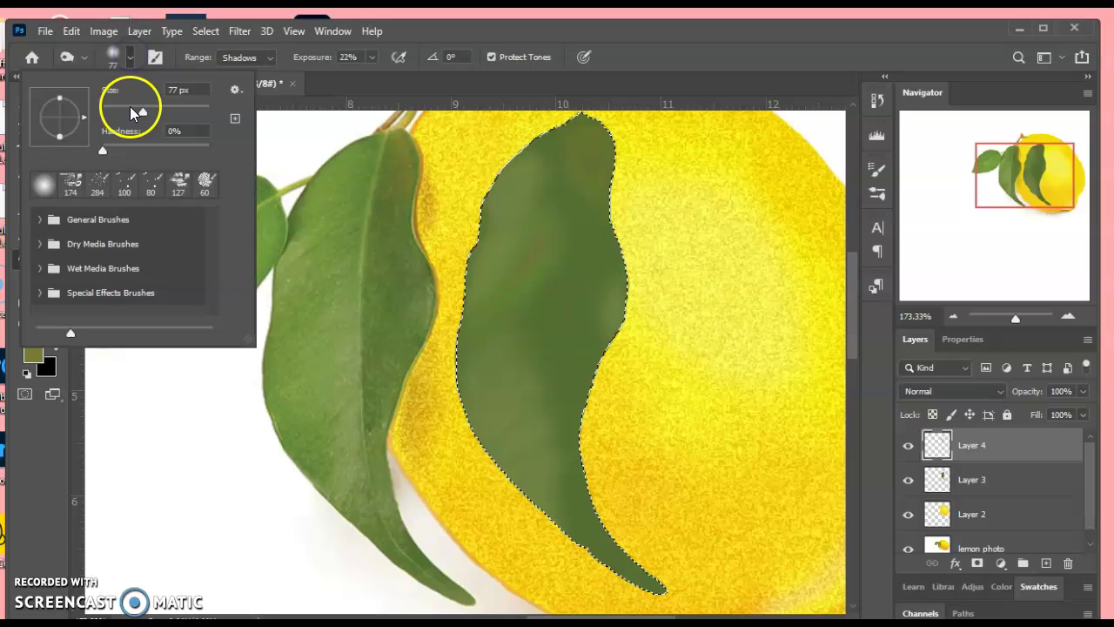
click(606, 274)
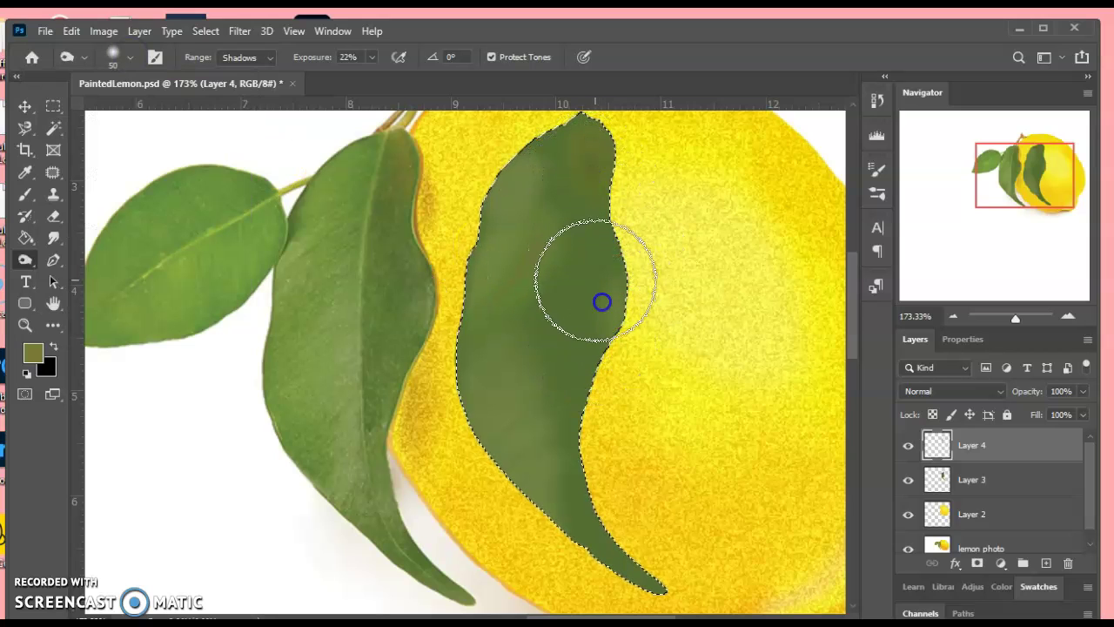
click(371, 57)
click(412, 76)
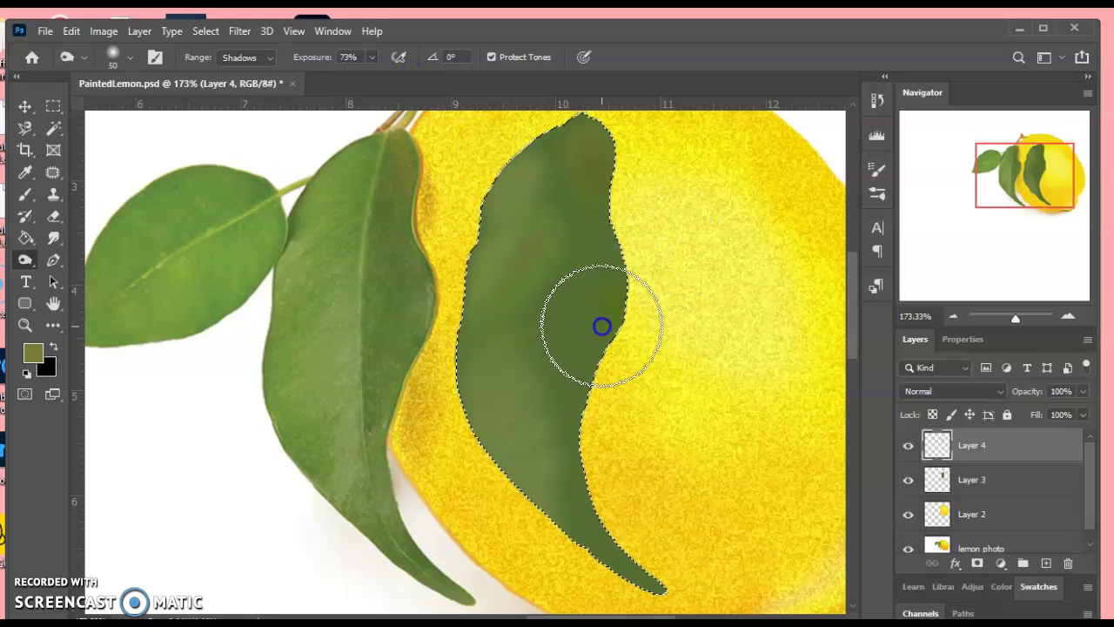
mouse_move(602, 326)
mouse_down()
mouse_move(616, 291)
mouse_move(606, 361)
mouse_move(639, 303)
mouse_move(619, 359)
mouse_move(645, 215)
mouse_move(621, 304)
mouse_move(596, 230)
mouse_move(593, 368)
mouse_move(682, 301)
mouse_move(658, 232)
mouse_move(644, 304)
mouse_move(658, 308)
mouse_move(814, 266)
mouse_move(791, 255)
mouse_move(609, 279)
mouse_up()
Merge Layer 3 and Layer 4 with Ctrl+E
click(971, 514)
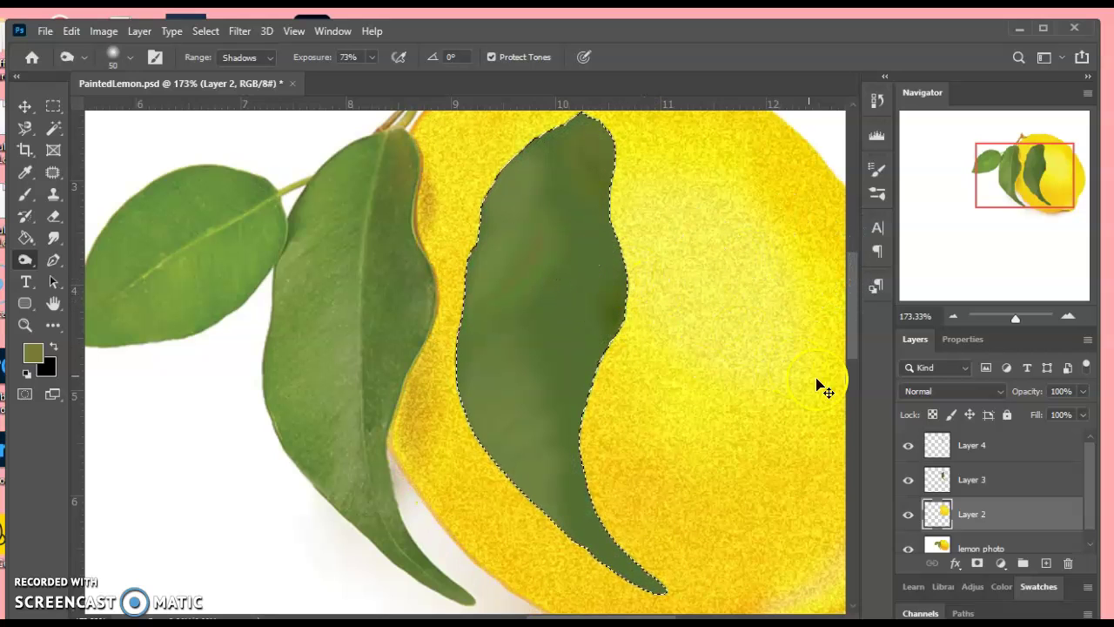
click(977, 484)
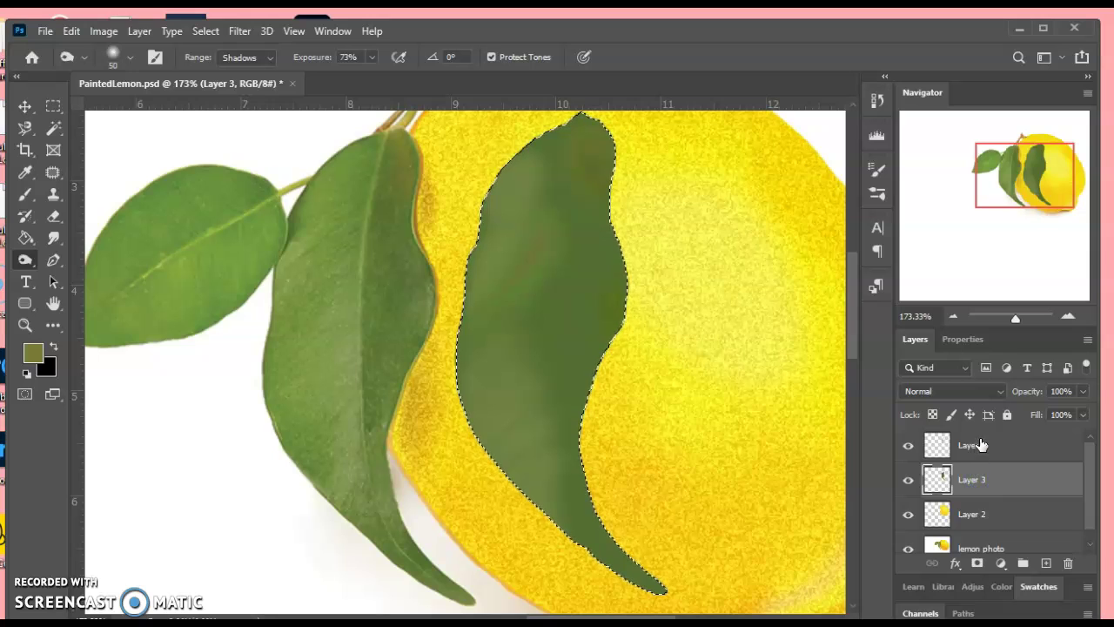
shift+click(980, 445)
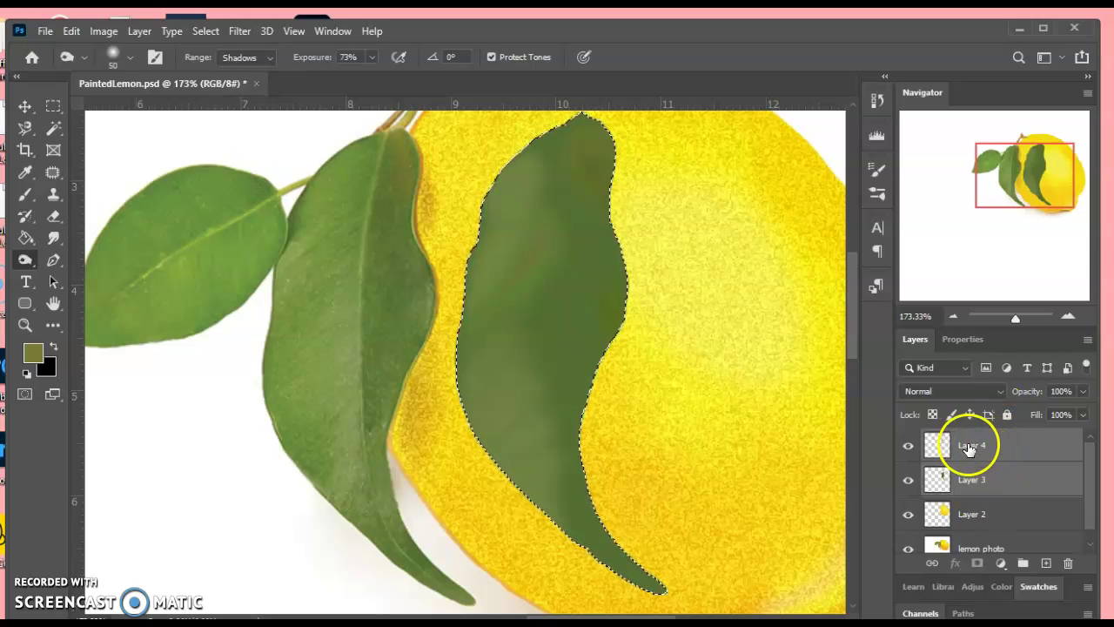
key(ctrl+e)
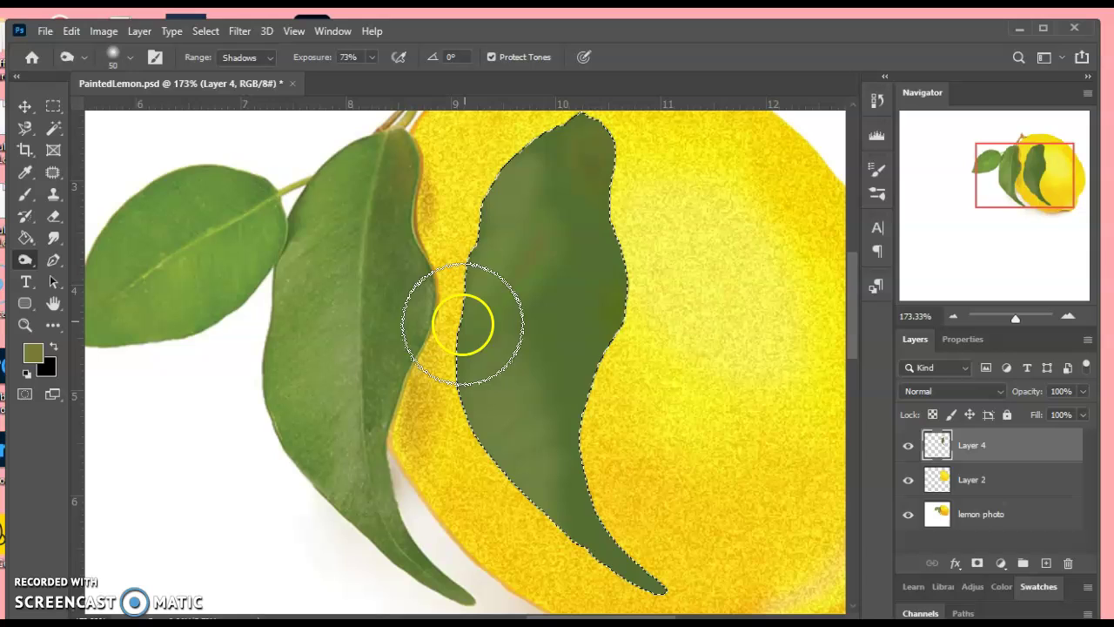
Undo a dark patch, then burn the leaf's upper-right at 29% exposure
mouse_move(557, 323)
mouse_down()
mouse_move(580, 322)
mouse_move(609, 274)
mouse_up()
key(ctrl+z)
click(552, 230)
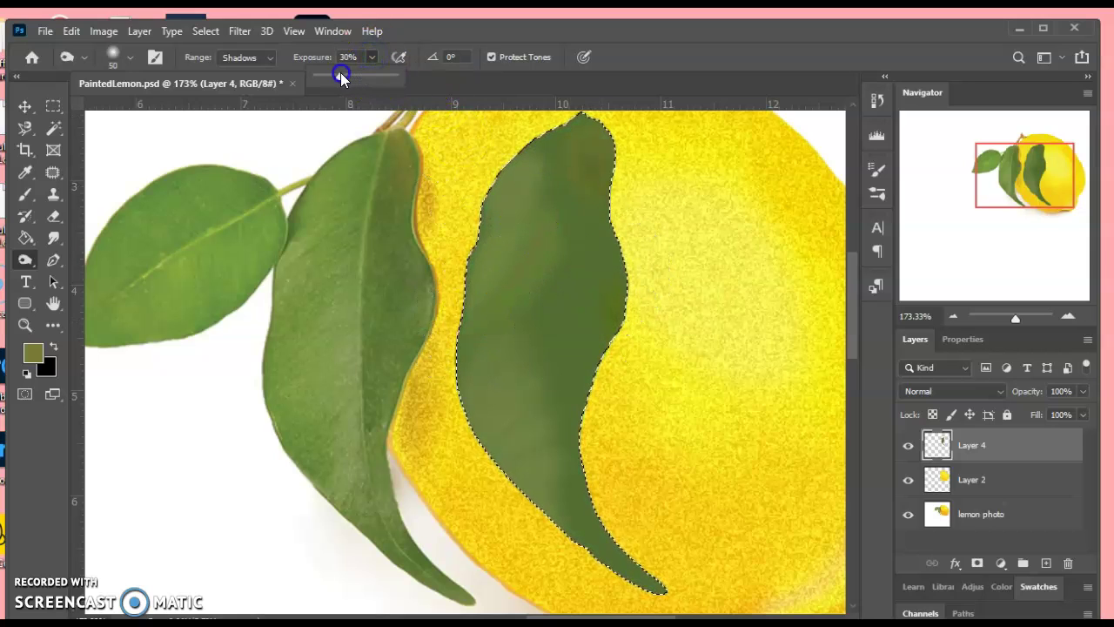
drag(340, 77, 338, 76)
mouse_move(380, 168)
mouse_down()
mouse_move(566, 318)
mouse_move(610, 266)
mouse_move(573, 381)
mouse_move(615, 164)
mouse_move(484, 273)
mouse_move(505, 202)
mouse_move(459, 223)
mouse_up()
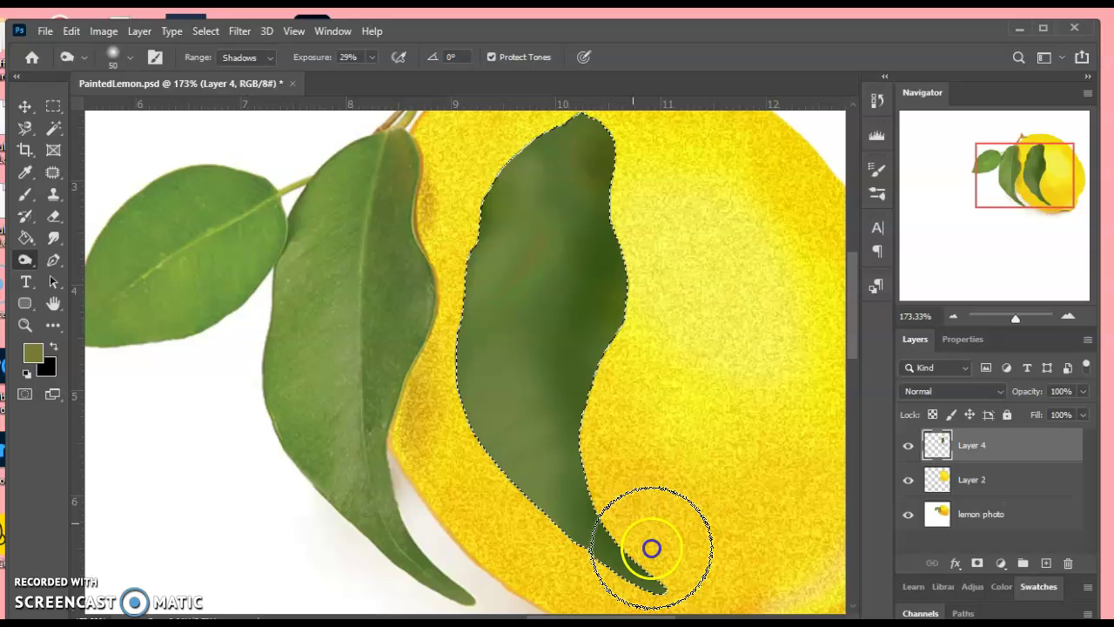
Dodge at 50% exposure to lighten the leaf's left edge, middle and lower-left
right_click(25, 260)
click(69, 261)
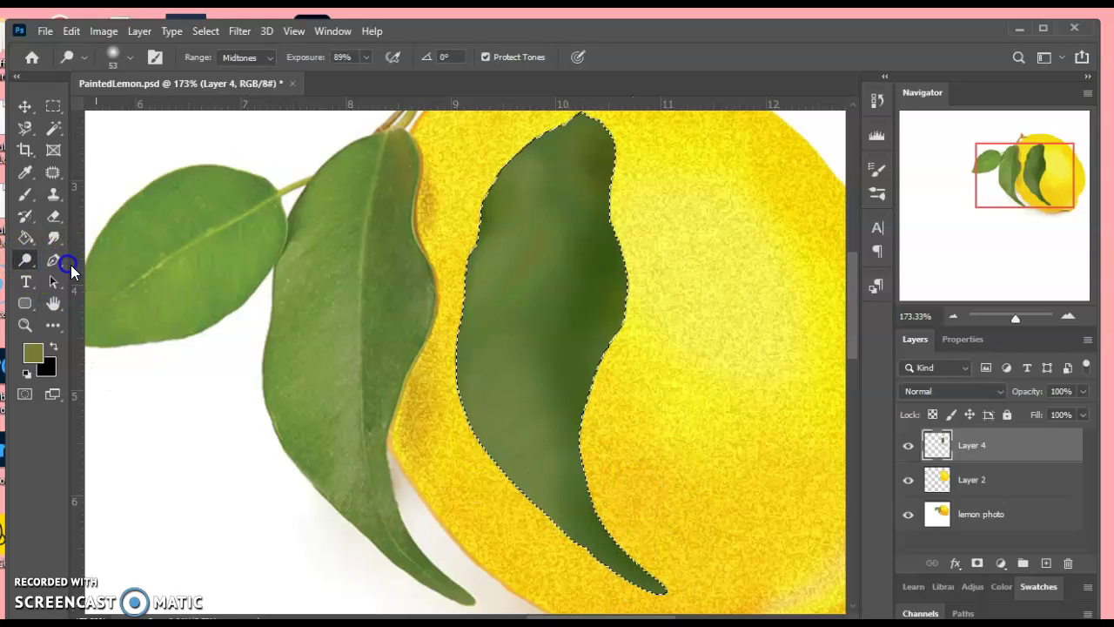
click(511, 396)
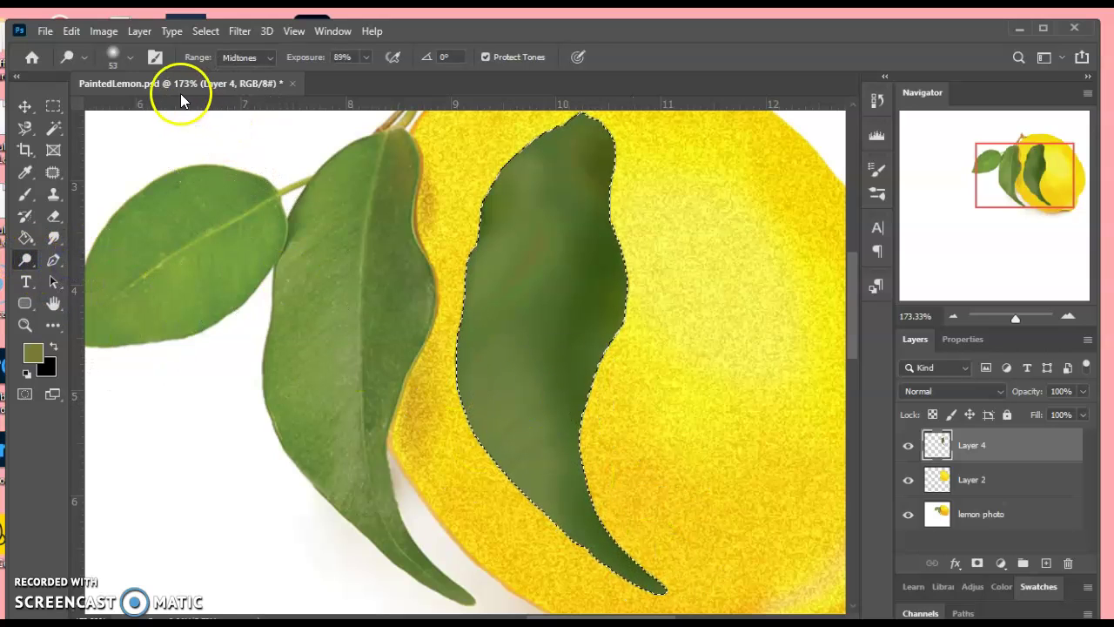
click(129, 60)
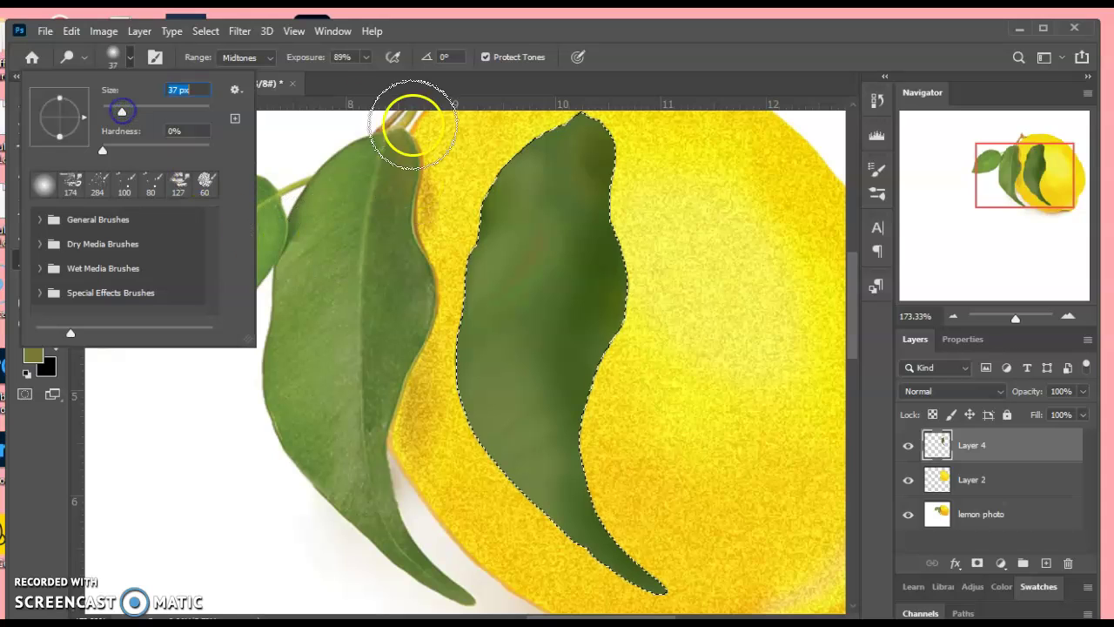
drag(365, 56, 337, 74)
mouse_move(473, 204)
mouse_down()
mouse_move(461, 251)
mouse_move(448, 299)
mouse_move(447, 368)
mouse_move(464, 411)
mouse_up()
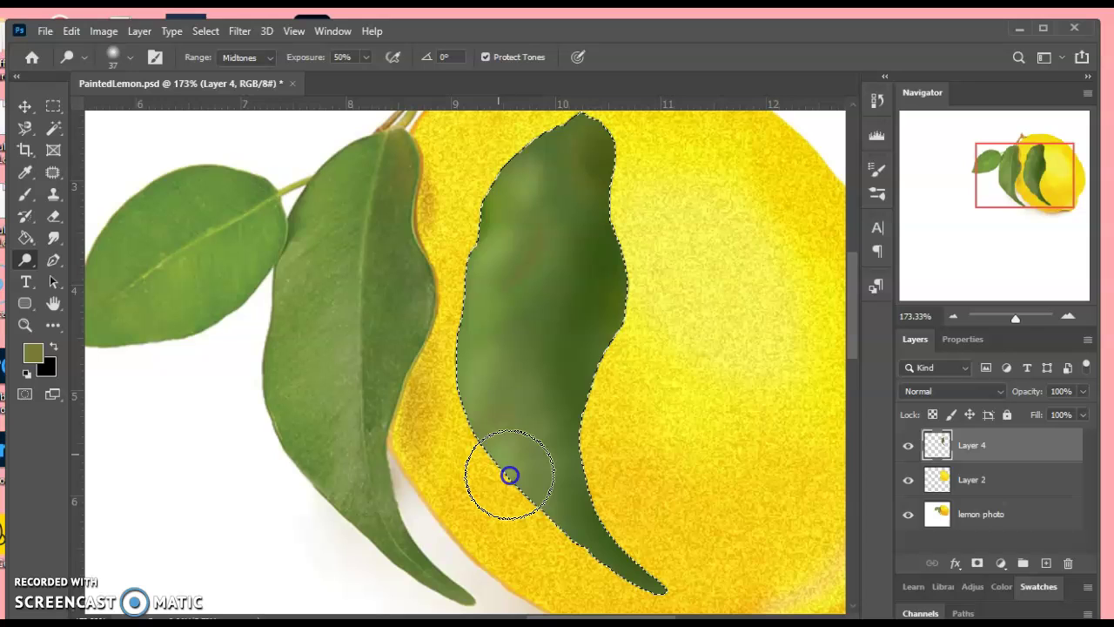
mouse_move(398, 278)
mouse_down()
mouse_move(406, 309)
mouse_move(600, 344)
mouse_up()
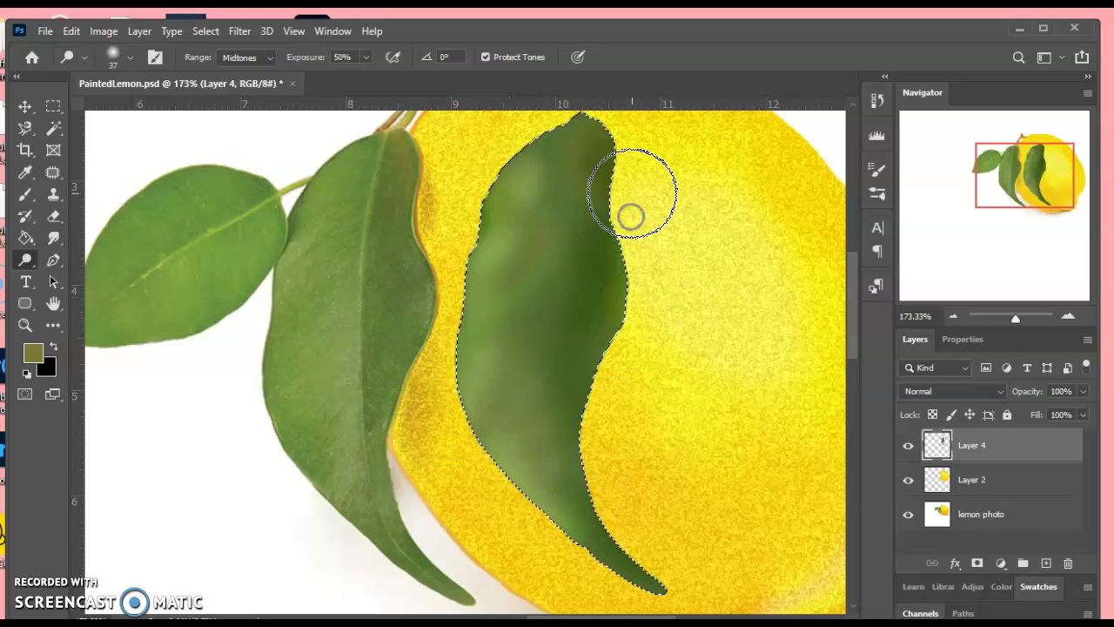
drag(517, 321, 592, 463)
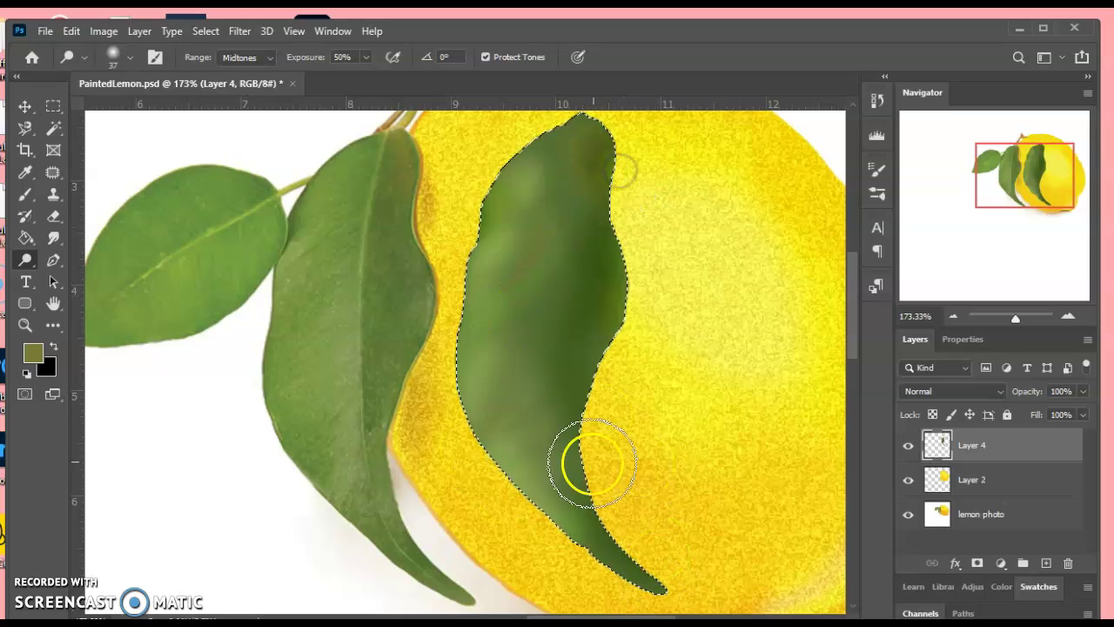
mouse_move(494, 444)
mouse_down()
mouse_move(497, 370)
mouse_move(459, 384)
mouse_move(474, 392)
mouse_move(478, 351)
mouse_up()
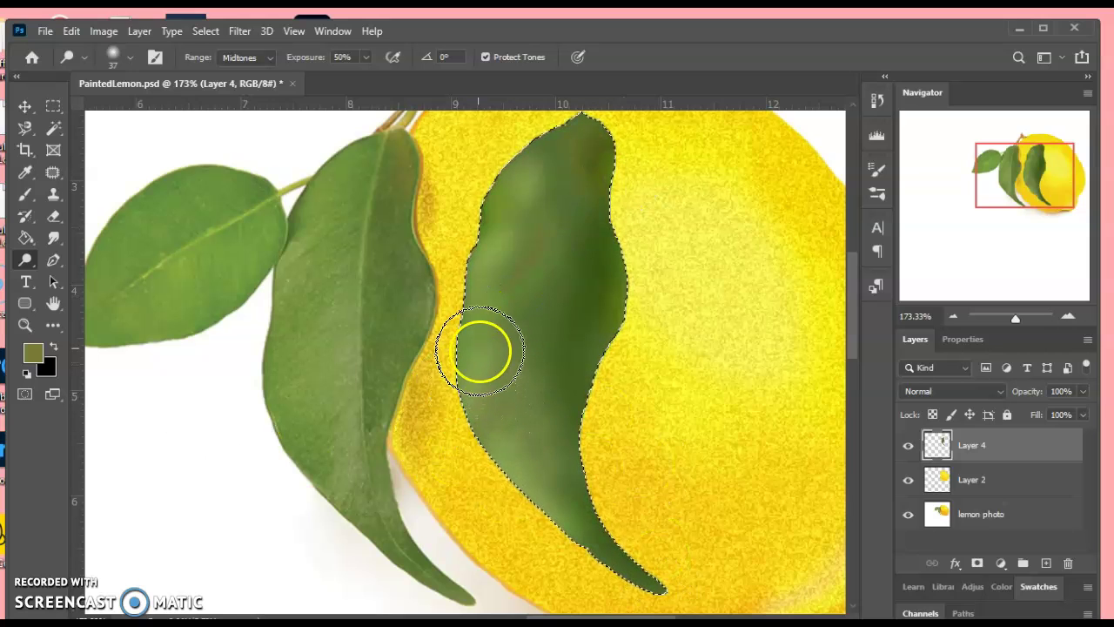
Add uniform monochromatic noise at 18.23% to the painted leaf
click(239, 32)
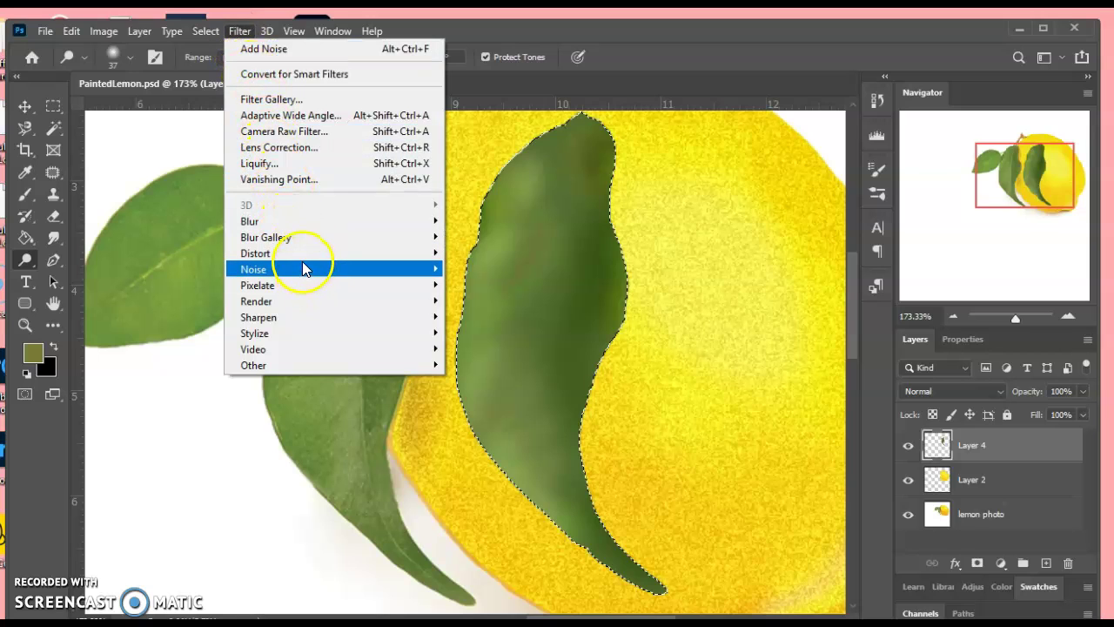
mouse_move(302, 263)
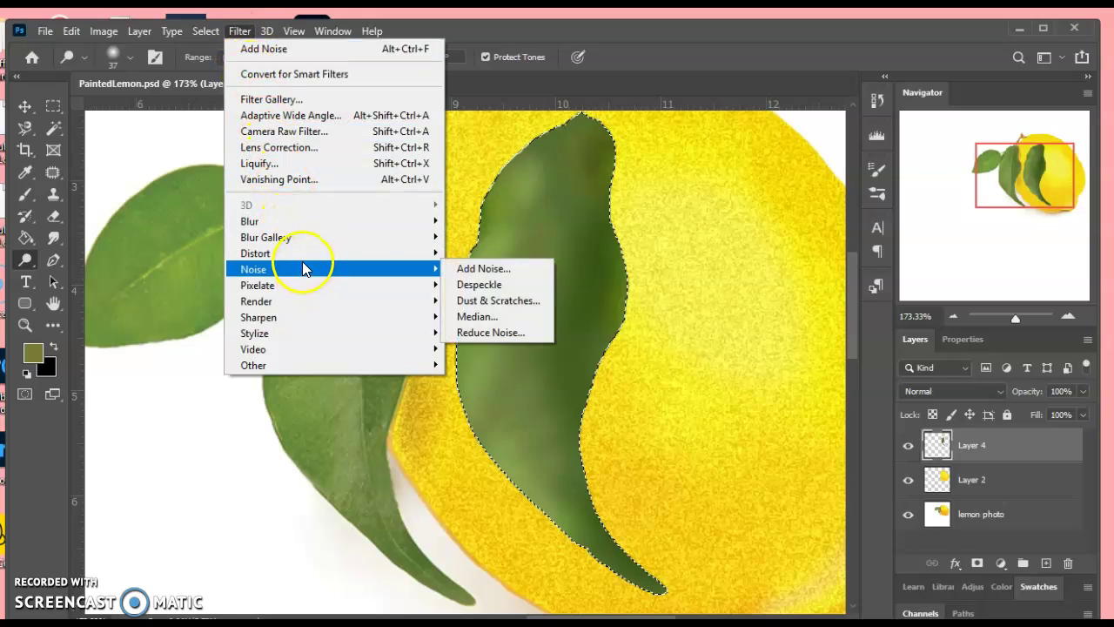
click(468, 270)
drag(473, 75, 699, 148)
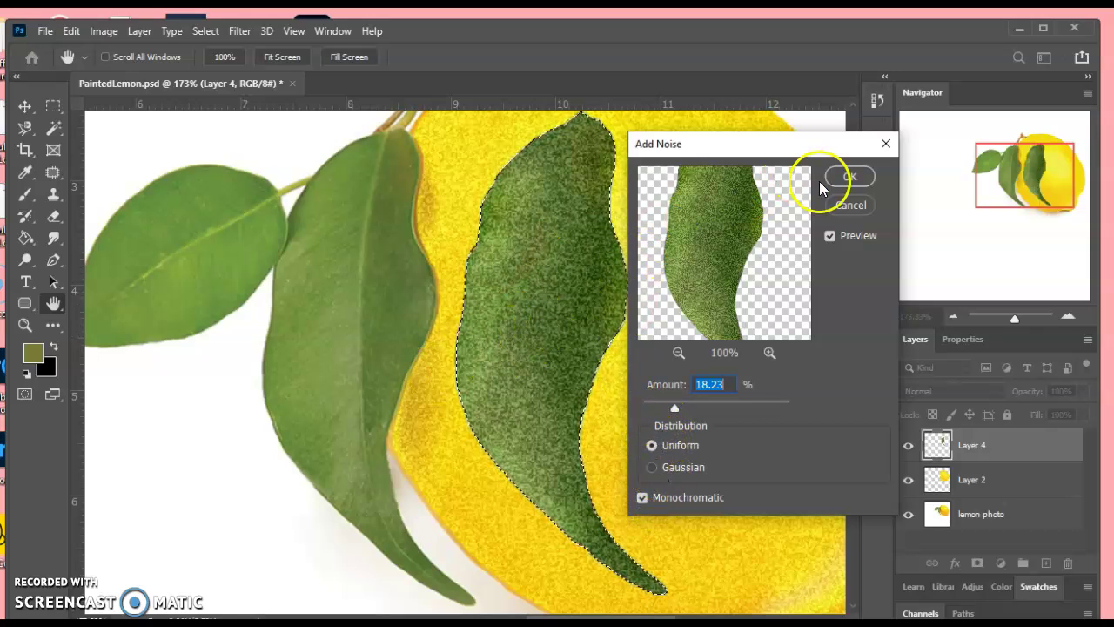
click(848, 178)
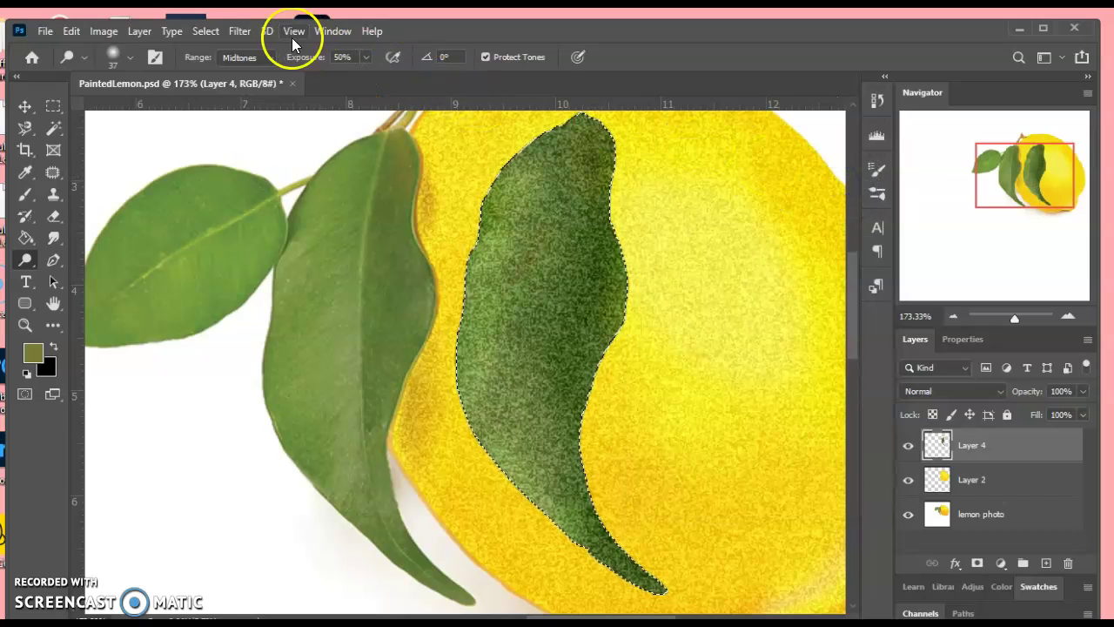
Apply a Motion Blur of 27° angle and 17 px distance to the leaf
click(235, 32)
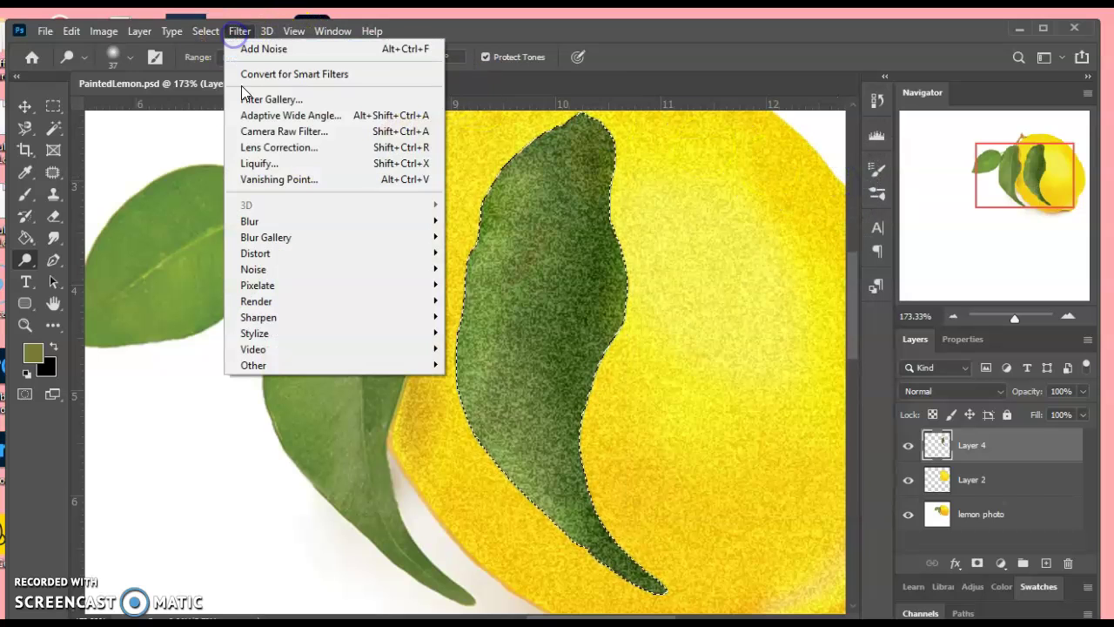
mouse_move(275, 220)
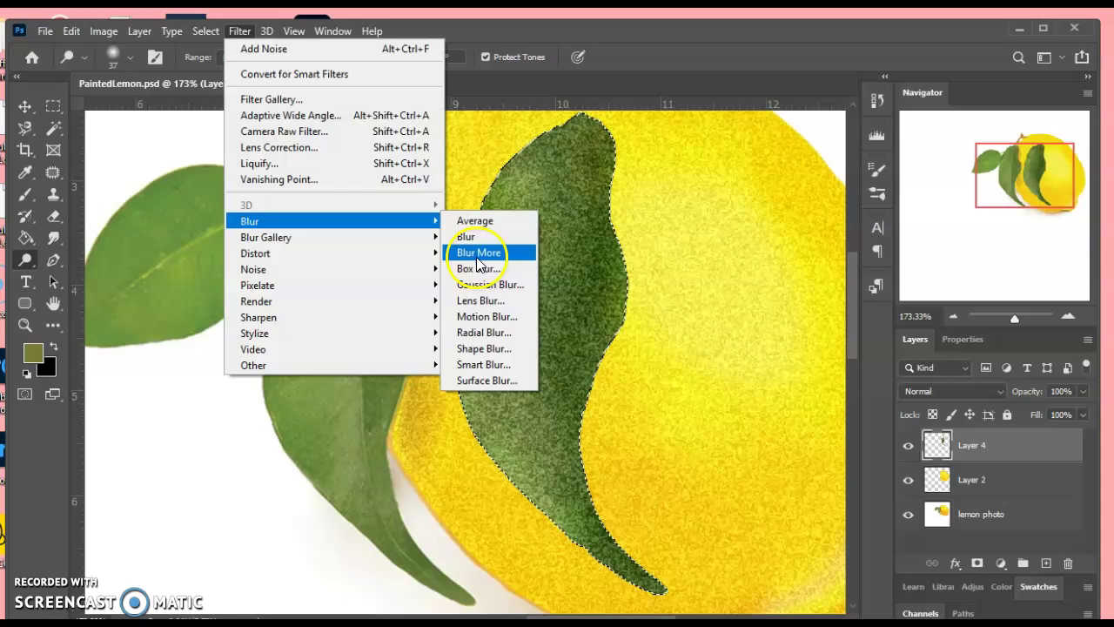
click(487, 317)
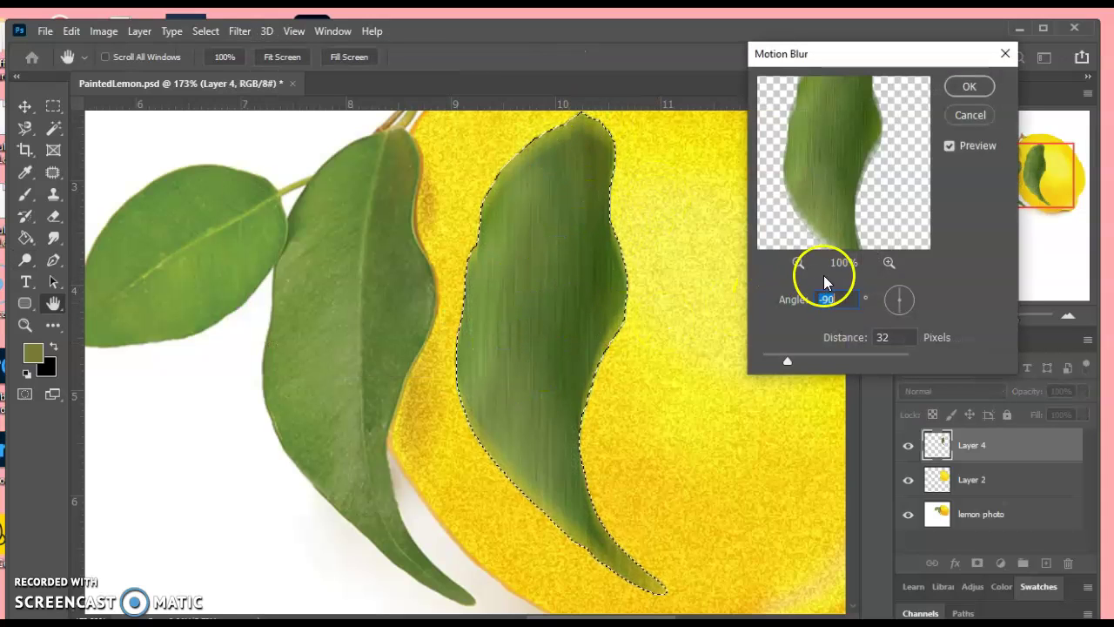
click(899, 293)
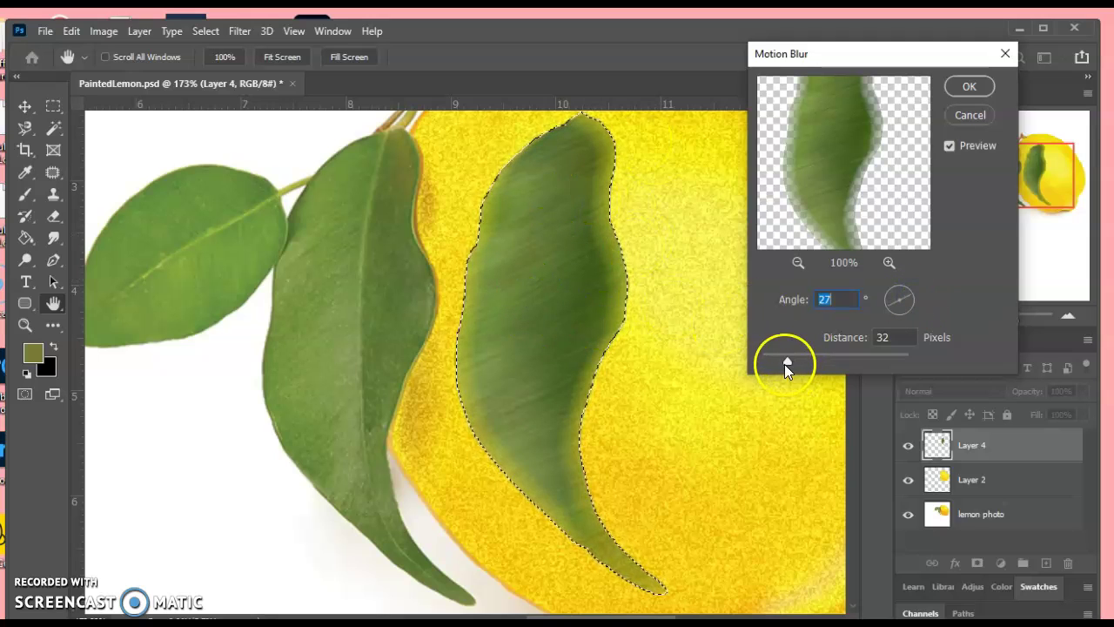
drag(785, 364, 775, 360)
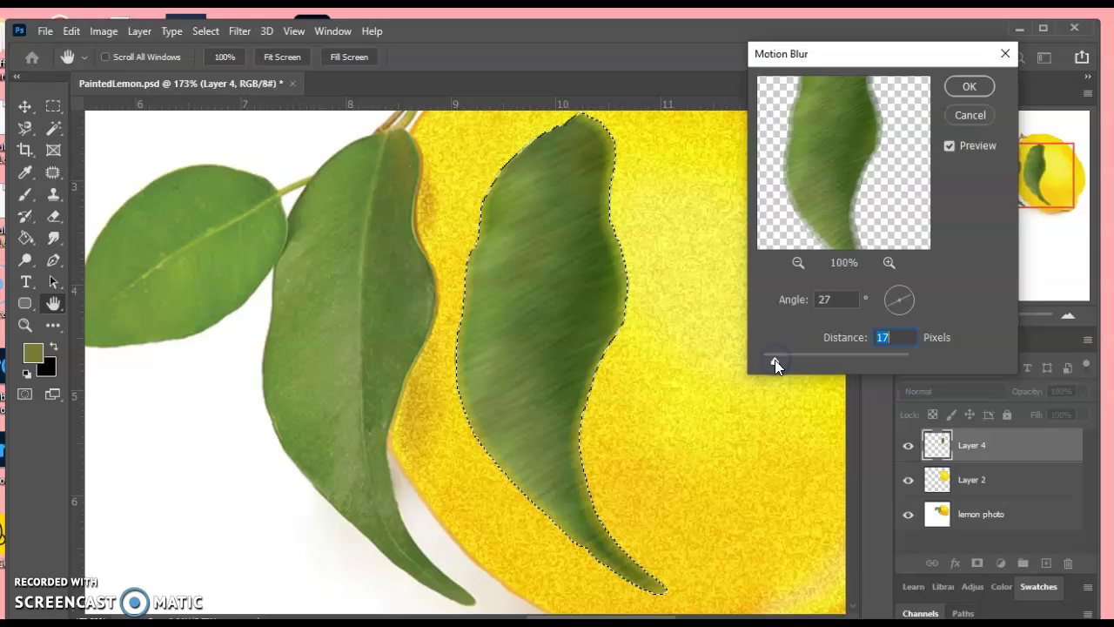
click(971, 87)
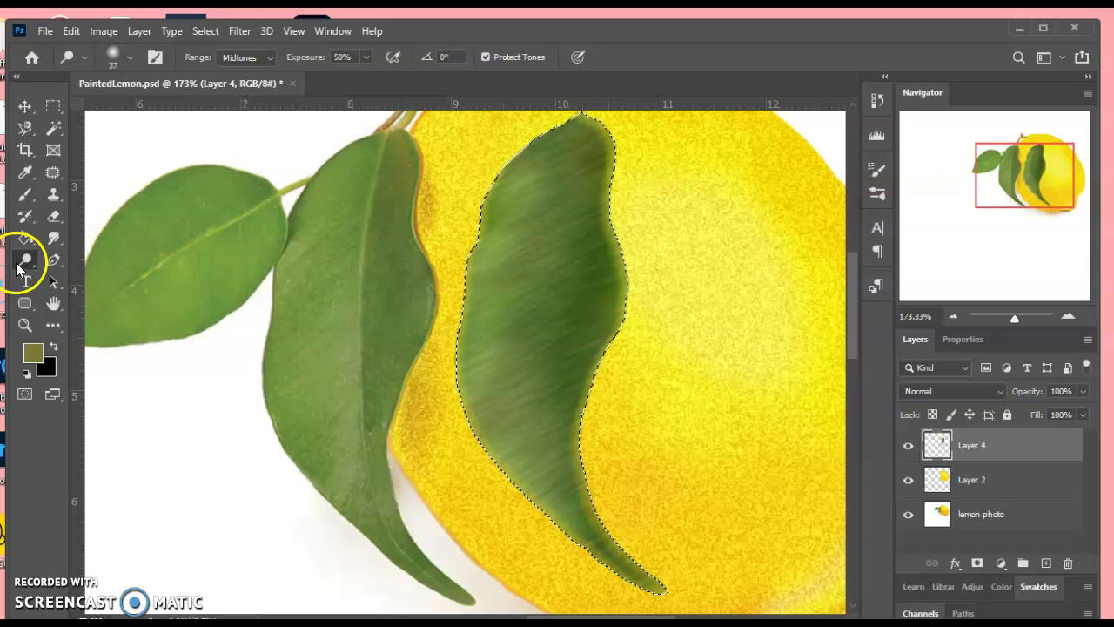
With a very fine brush, stroke a central vein up the painted leaf and reinforce its lower half
click(131, 61)
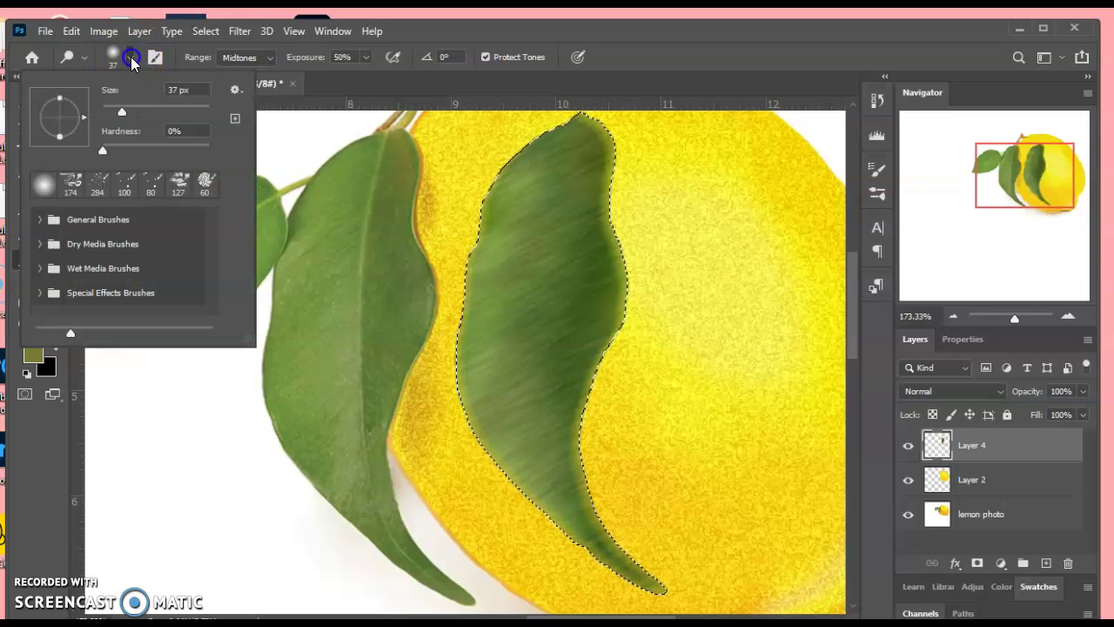
click(107, 110)
drag(105, 109, 103, 113)
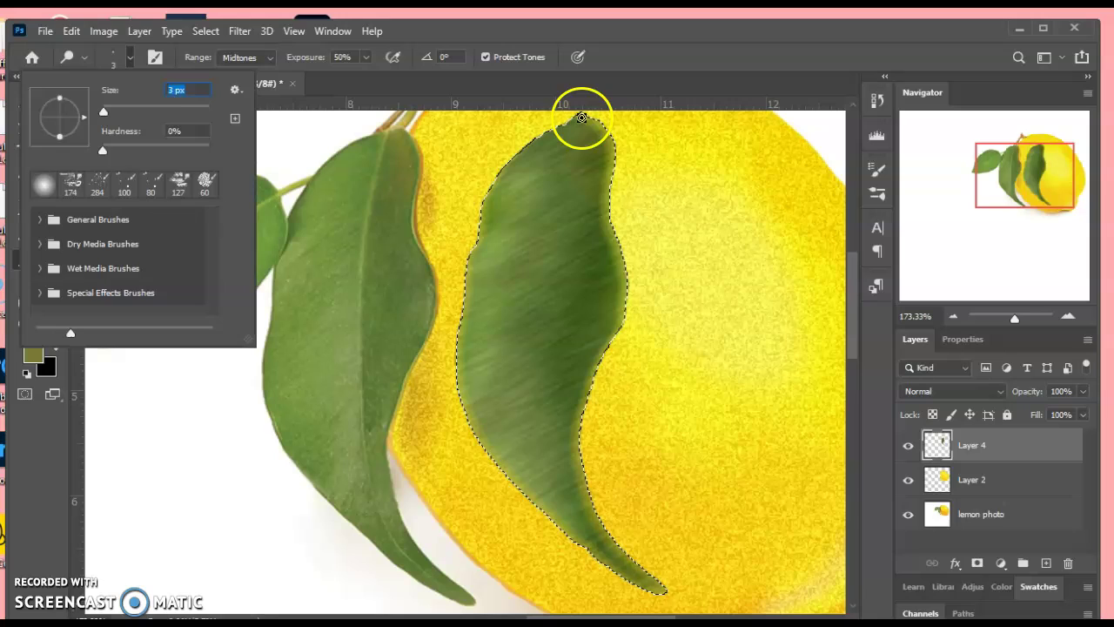
click(578, 114)
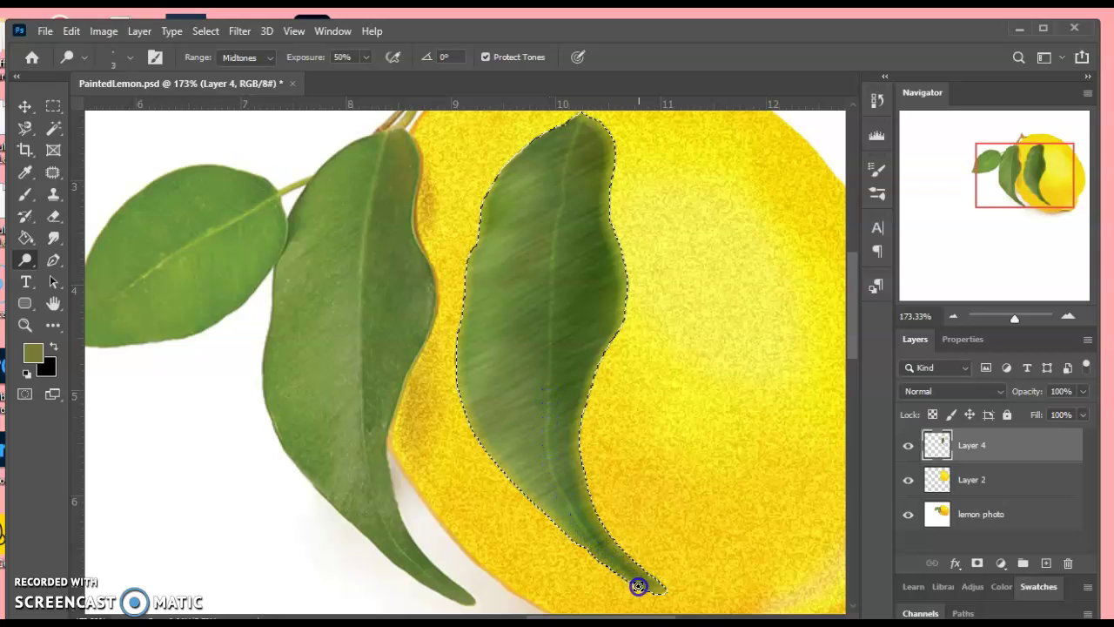
mouse_move(663, 597)
mouse_down()
mouse_move(640, 528)
mouse_move(601, 521)
mouse_move(569, 398)
mouse_move(566, 215)
mouse_move(575, 128)
mouse_up()
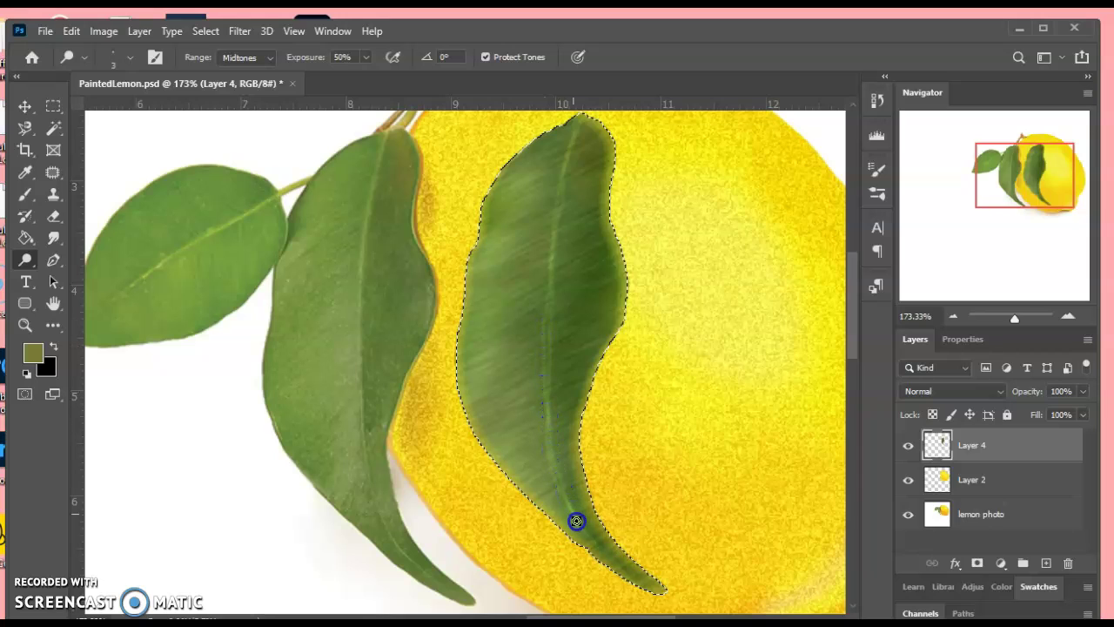
drag(649, 590, 558, 477)
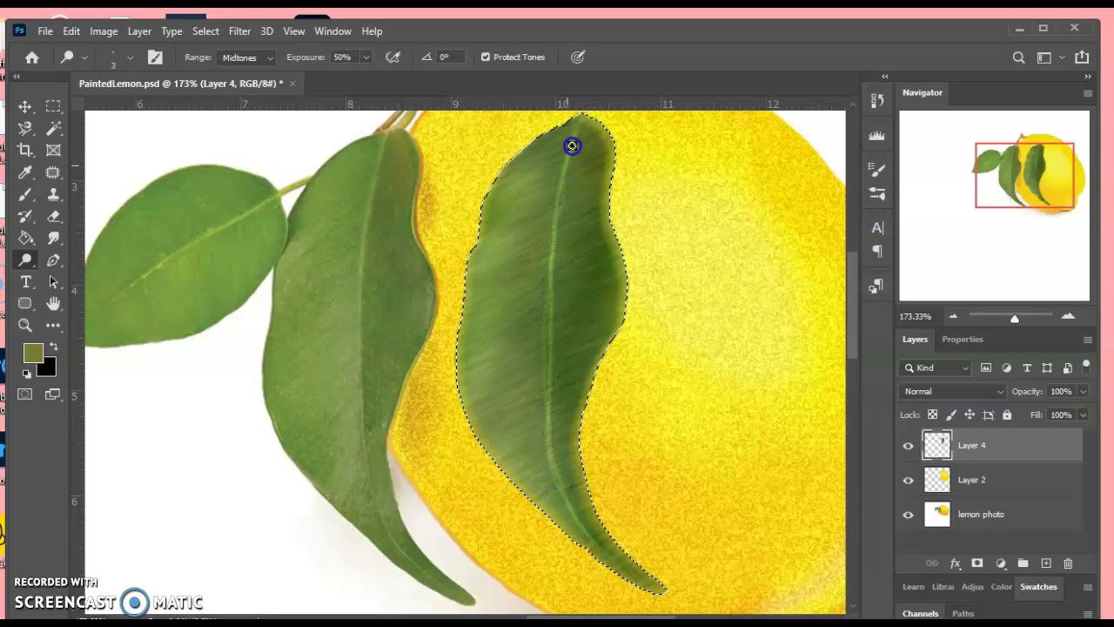
Dodge with a 12 px brush to lighten strips beside the vein and the leaf's lower-left
click(130, 56)
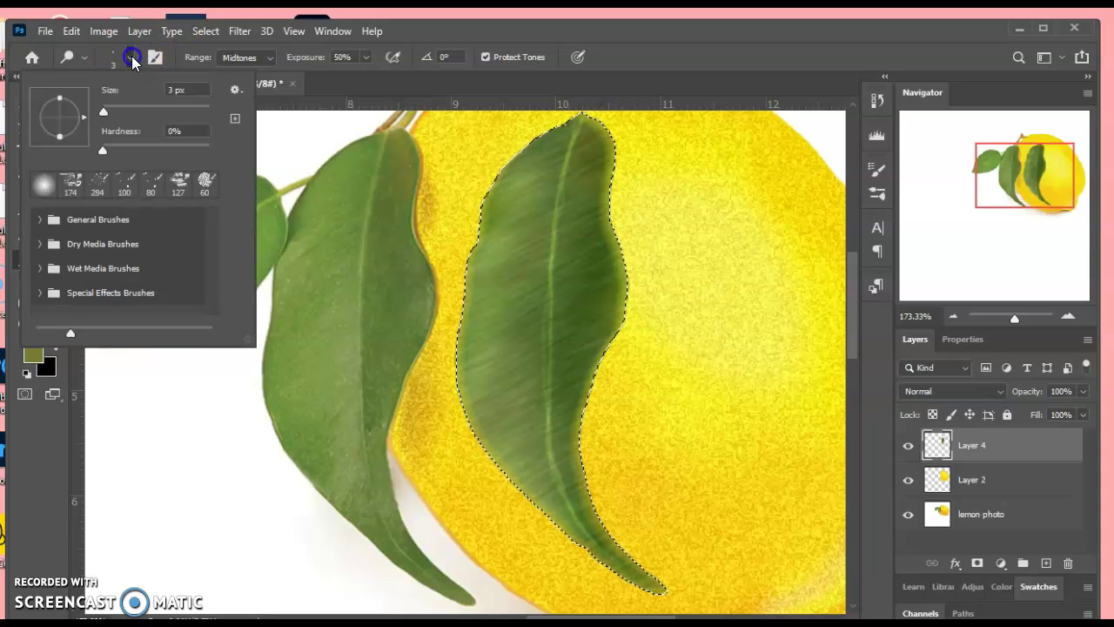
drag(96, 112, 102, 111)
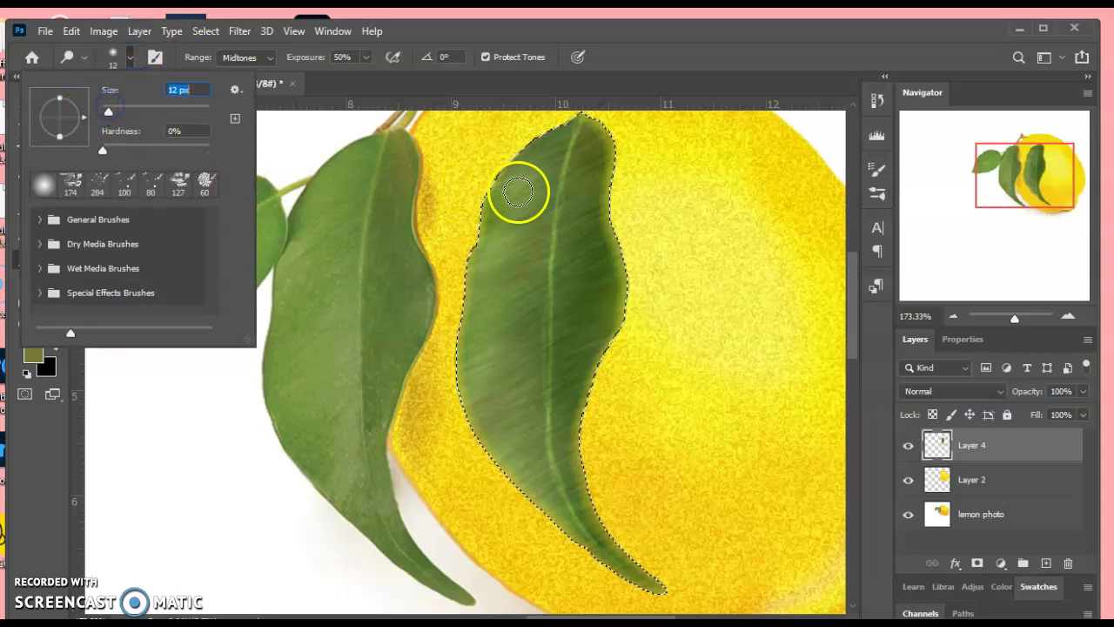
click(596, 128)
drag(610, 171, 614, 307)
mouse_move(476, 428)
mouse_down()
mouse_move(534, 331)
mouse_move(519, 375)
mouse_up()
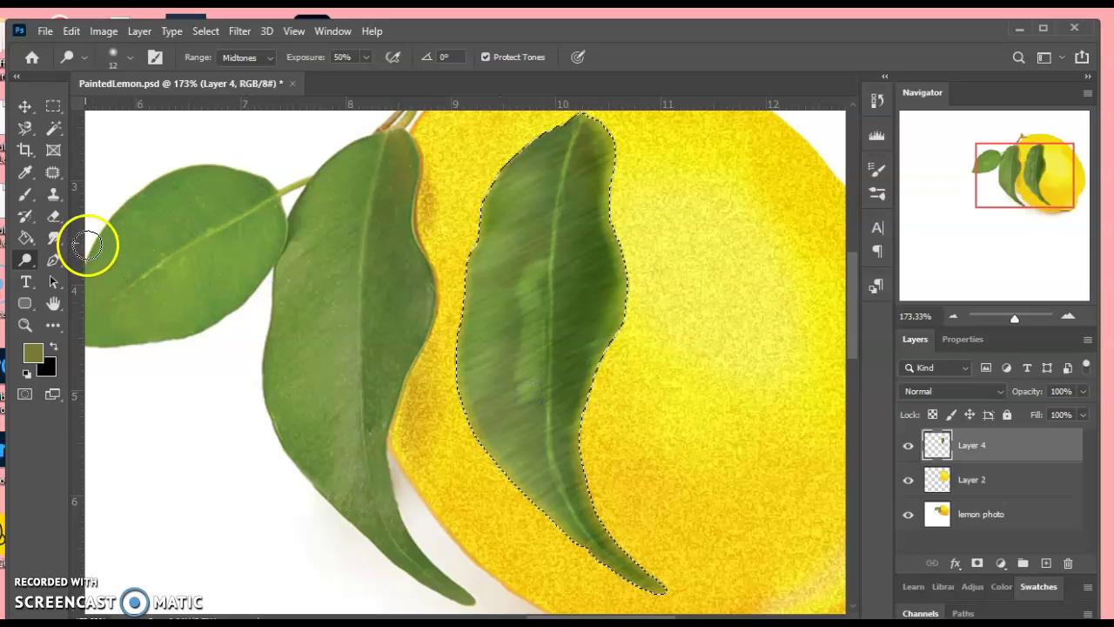
Smudge up and down the leaf with a 32 px brush at 24% strength to blend its streaks
click(53, 237)
click(132, 55)
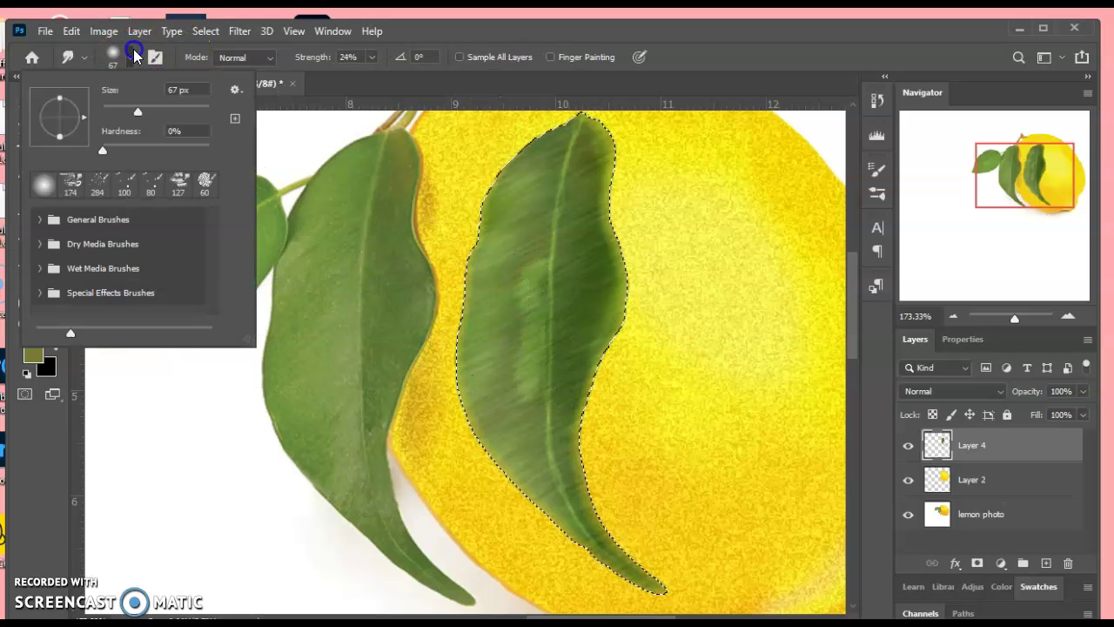
click(113, 101)
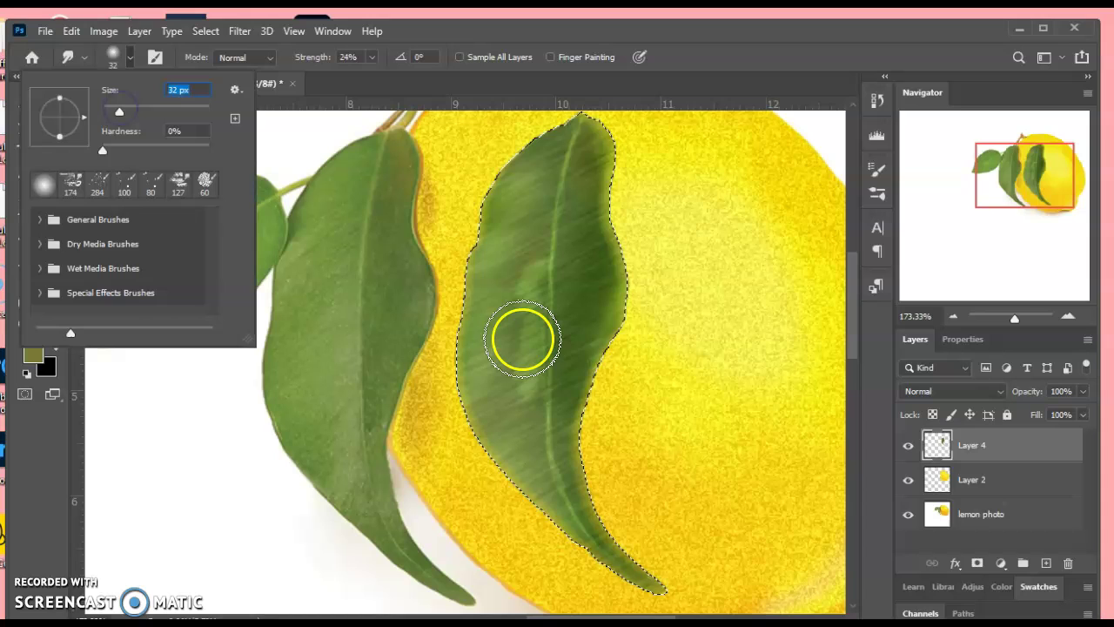
click(528, 348)
mouse_move(528, 348)
mouse_down()
mouse_move(518, 392)
mouse_move(523, 300)
mouse_move(513, 310)
mouse_move(498, 291)
mouse_move(539, 256)
mouse_move(519, 354)
mouse_move(546, 380)
mouse_move(529, 439)
mouse_move(585, 530)
mouse_move(580, 326)
mouse_move(525, 235)
mouse_move(539, 258)
mouse_move(580, 137)
mouse_up()
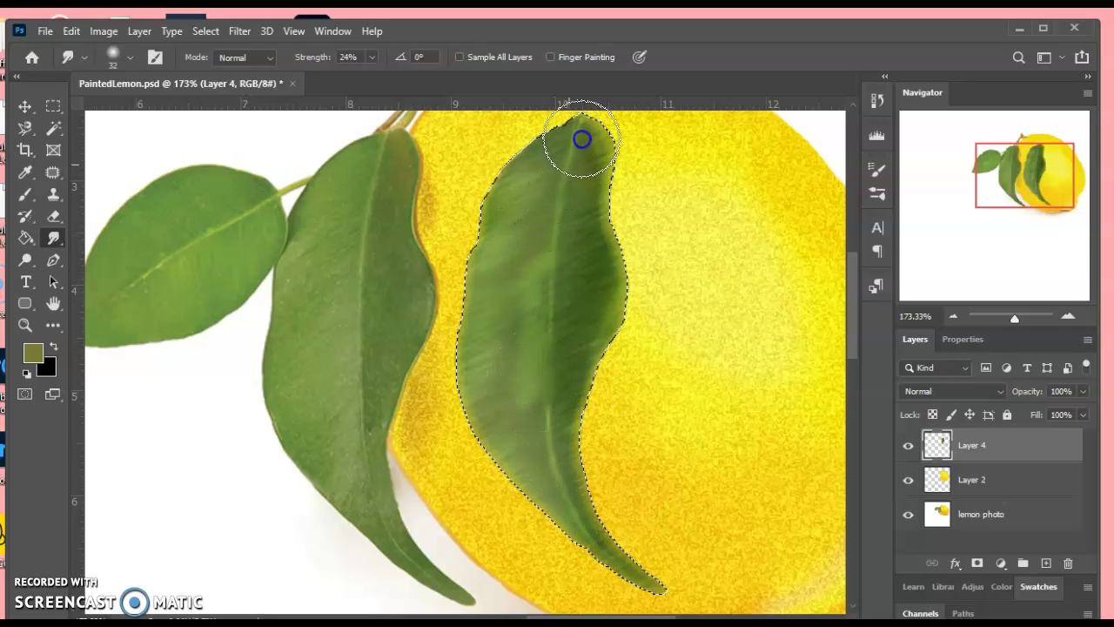
Move the painted leaf left onto the lemon's edge and deselect it
click(953, 317)
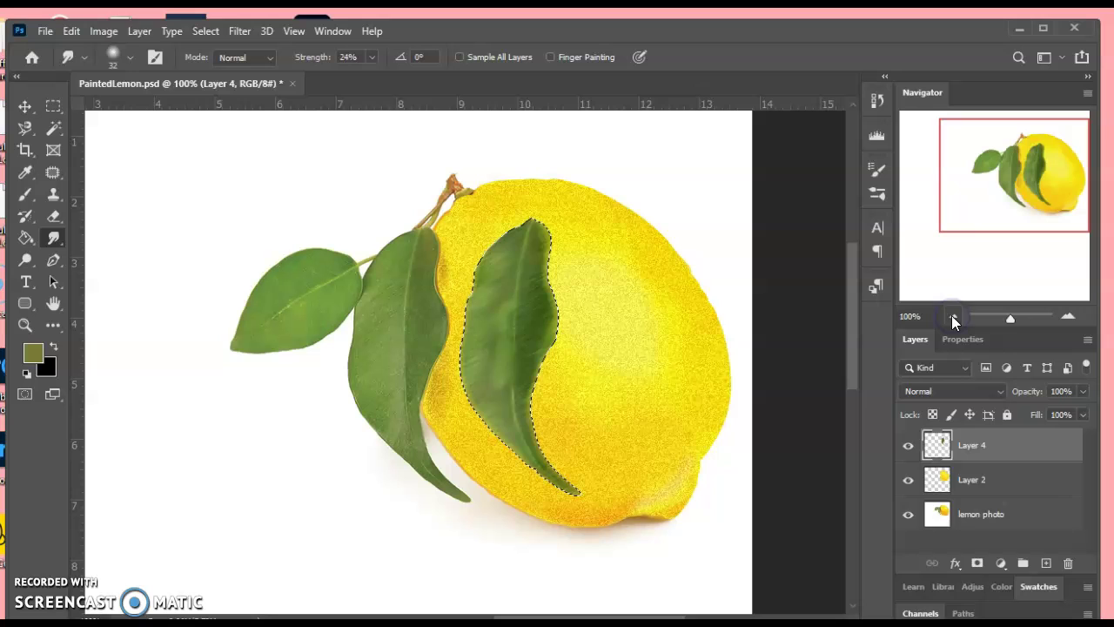
click(25, 105)
drag(505, 304, 406, 304)
key(ctrl+d)
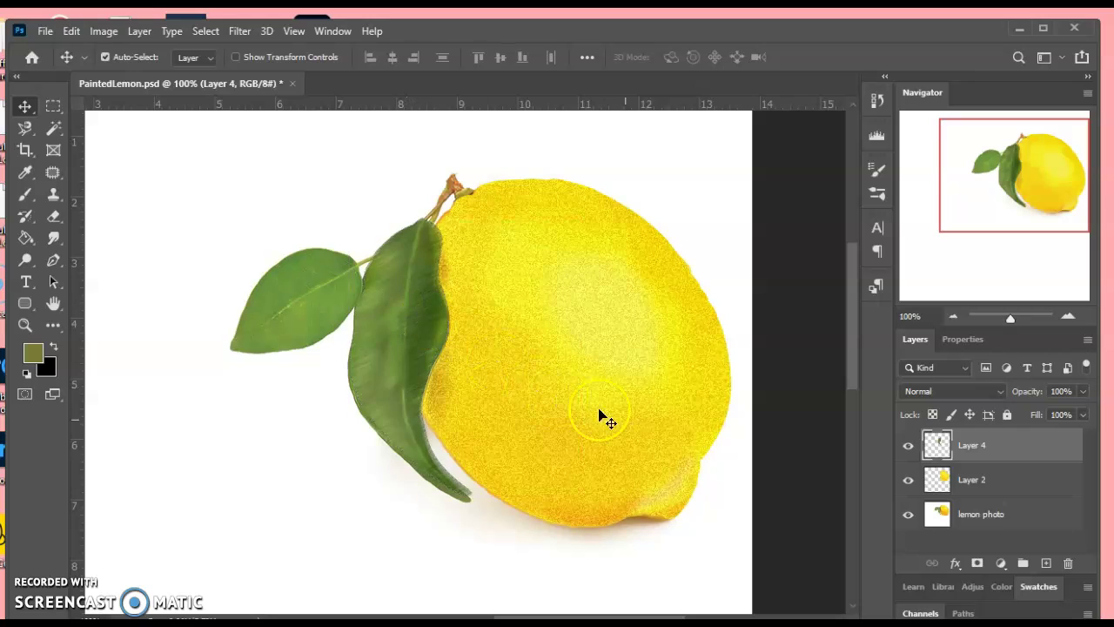
Move Layer 2 and Layer 4 together to the lower left of the canvas
shift+click(958, 479)
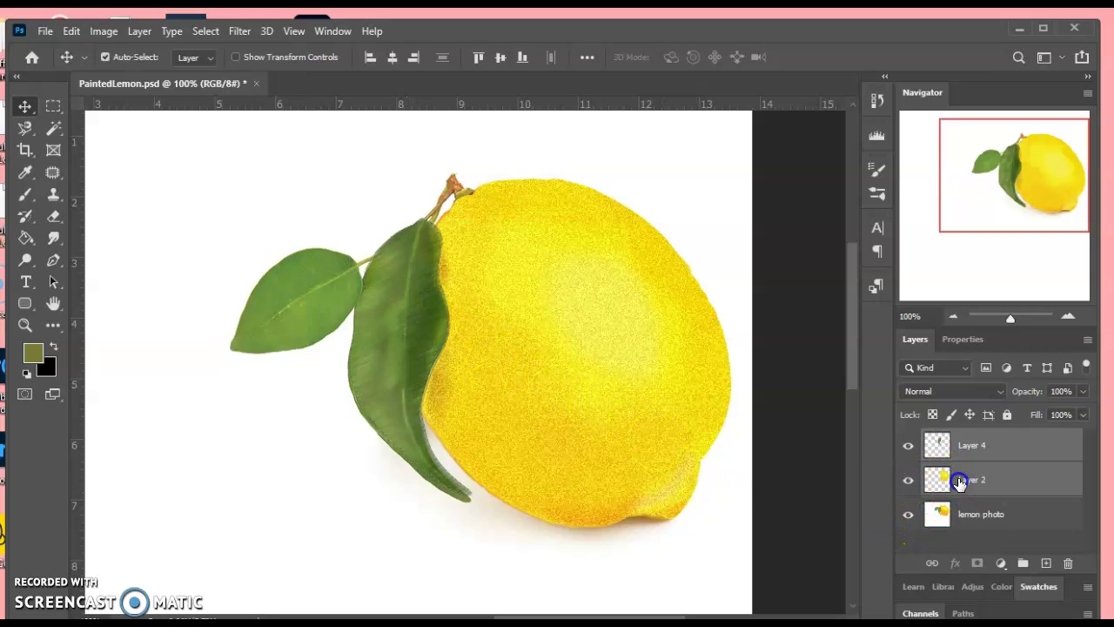
click(953, 316)
click(953, 317)
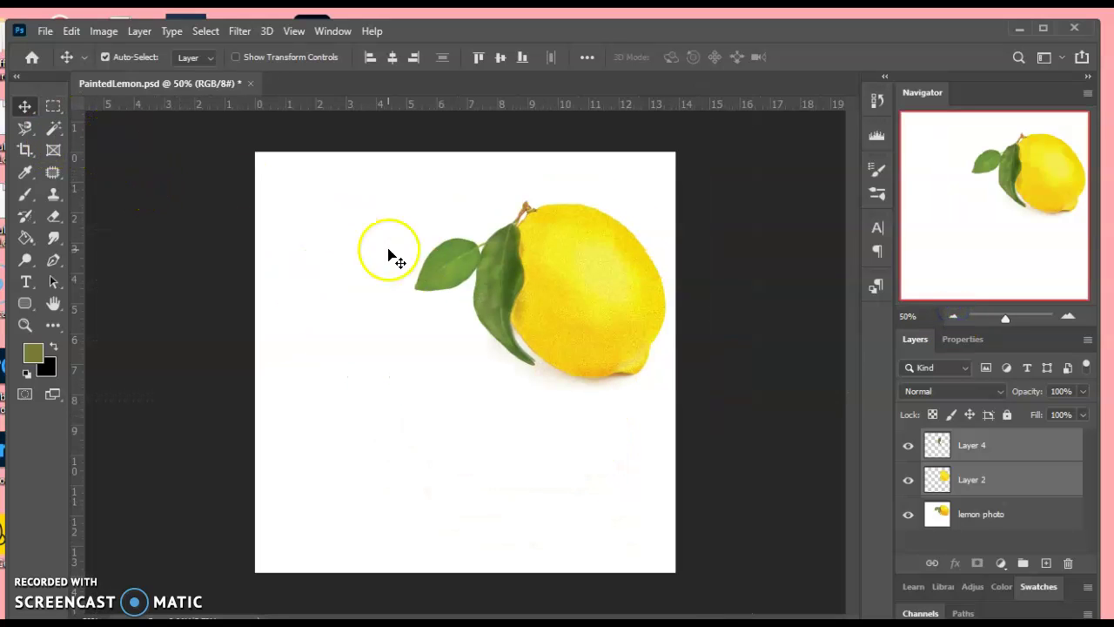
mouse_move(526, 249)
mouse_down()
mouse_move(537, 268)
mouse_move(412, 378)
mouse_move(399, 368)
mouse_up()
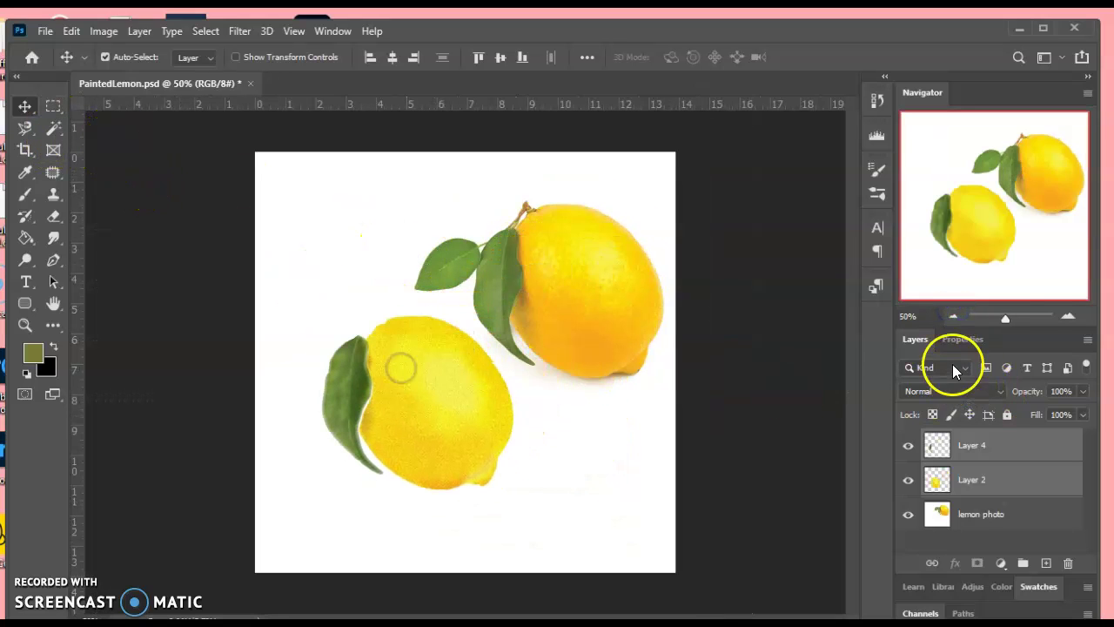
Nudge the leaf layer alone snugly against the painted lemon
click(1067, 317)
click(1001, 443)
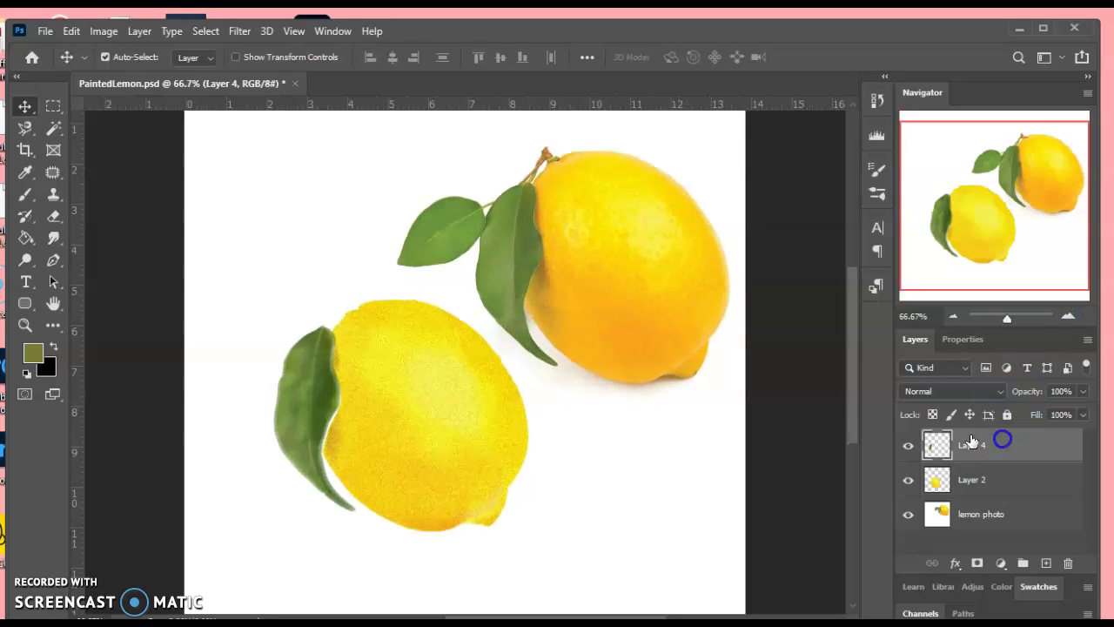
drag(327, 388, 323, 391)
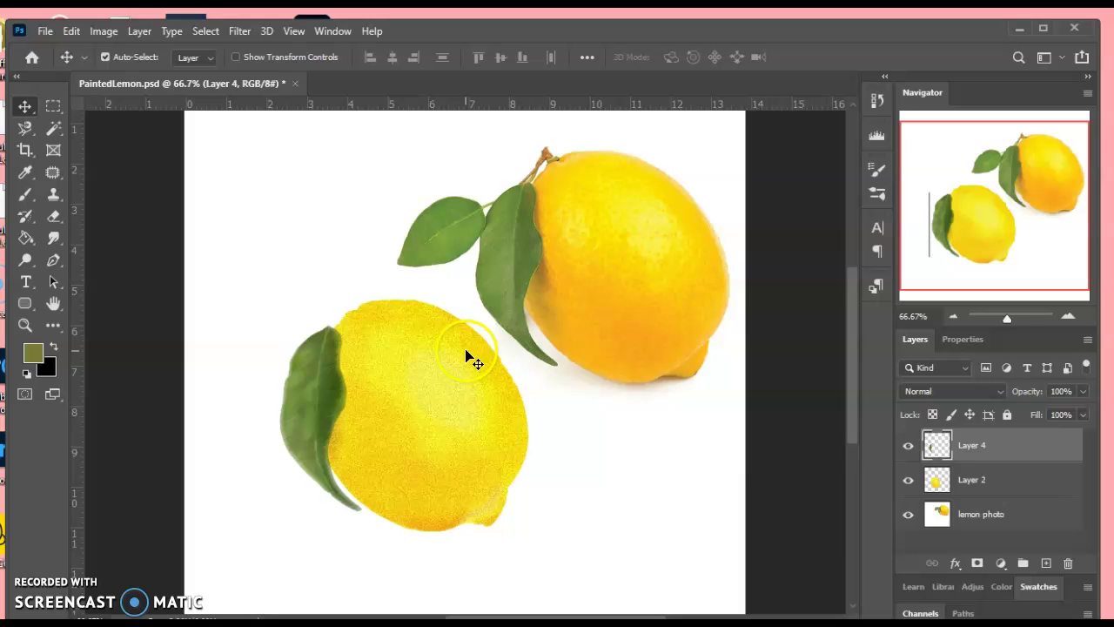
Merge Layer 2 and Layer 4 into one layer and dodge the lemon's bottom edge
shift+click(961, 477)
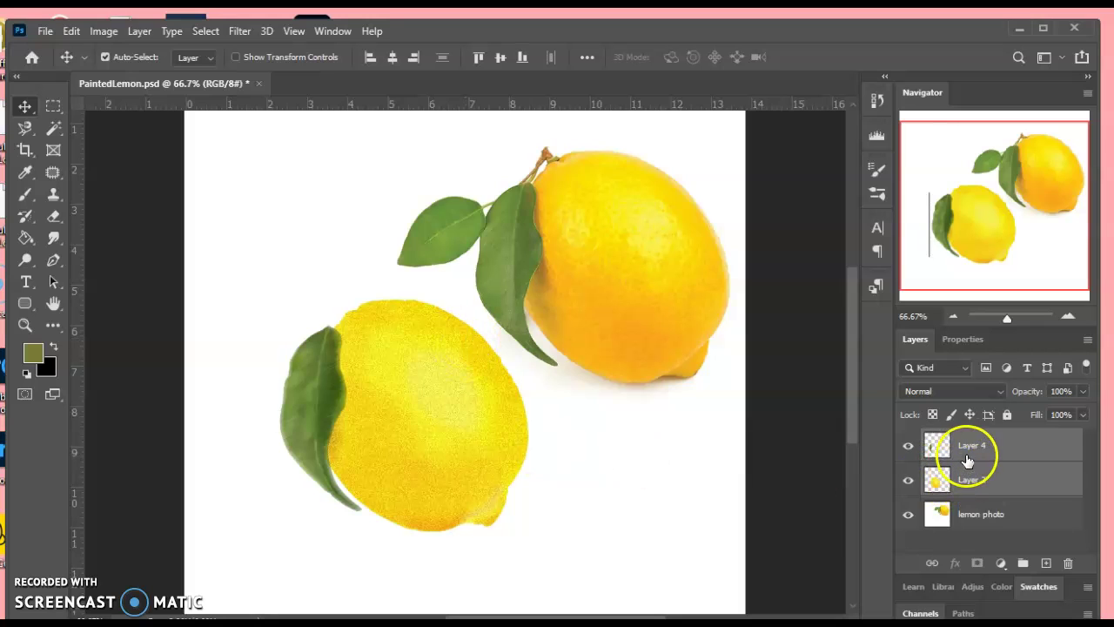
key(ctrl+e)
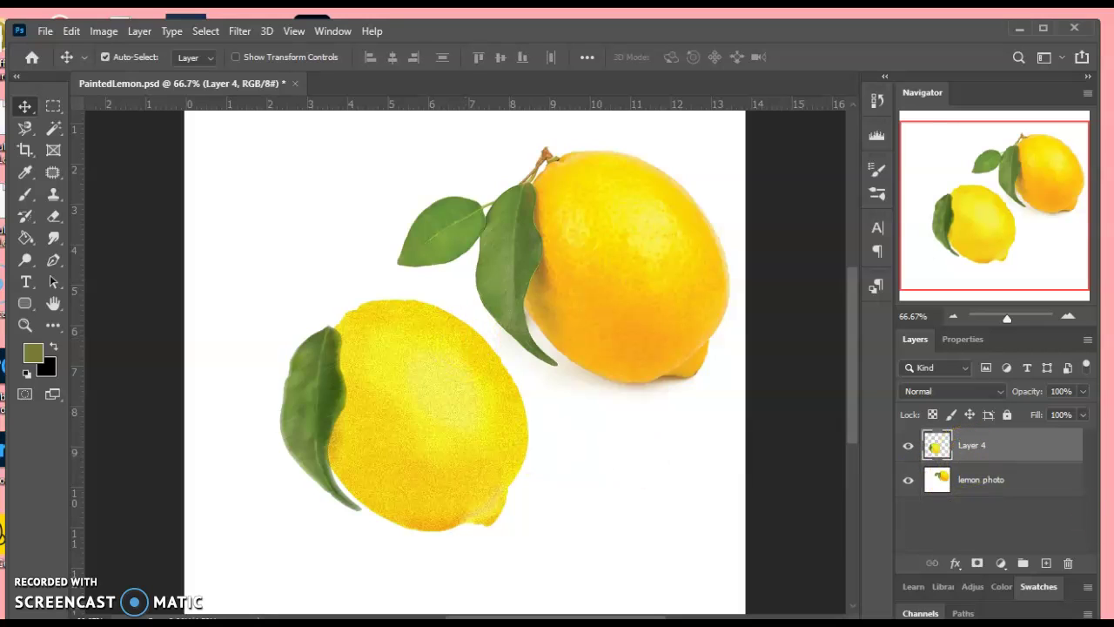
click(25, 259)
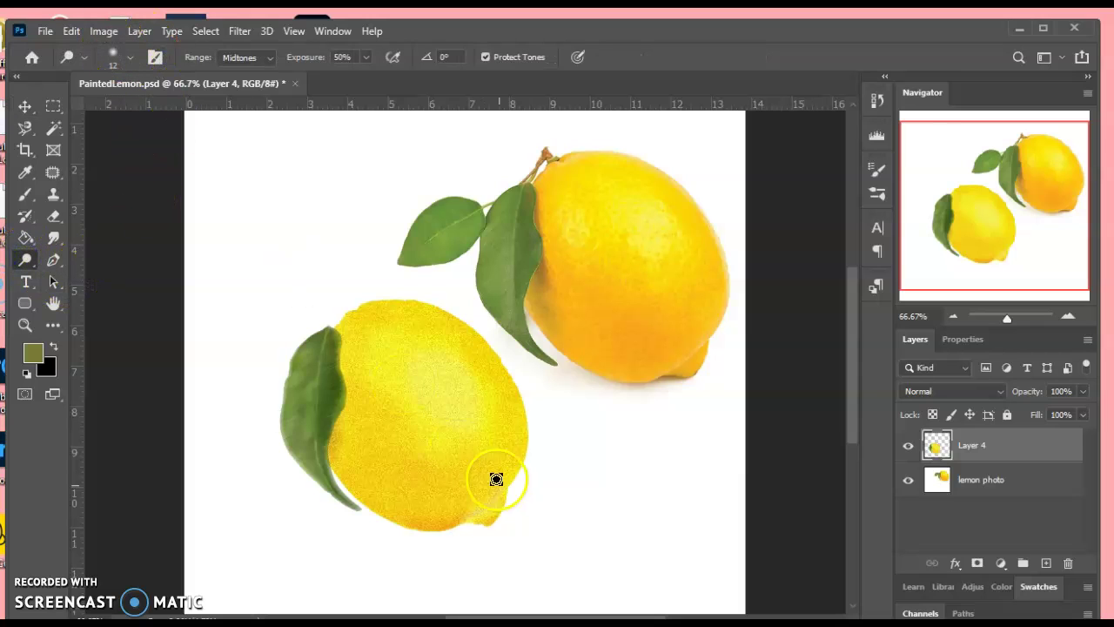
drag(496, 479, 465, 513)
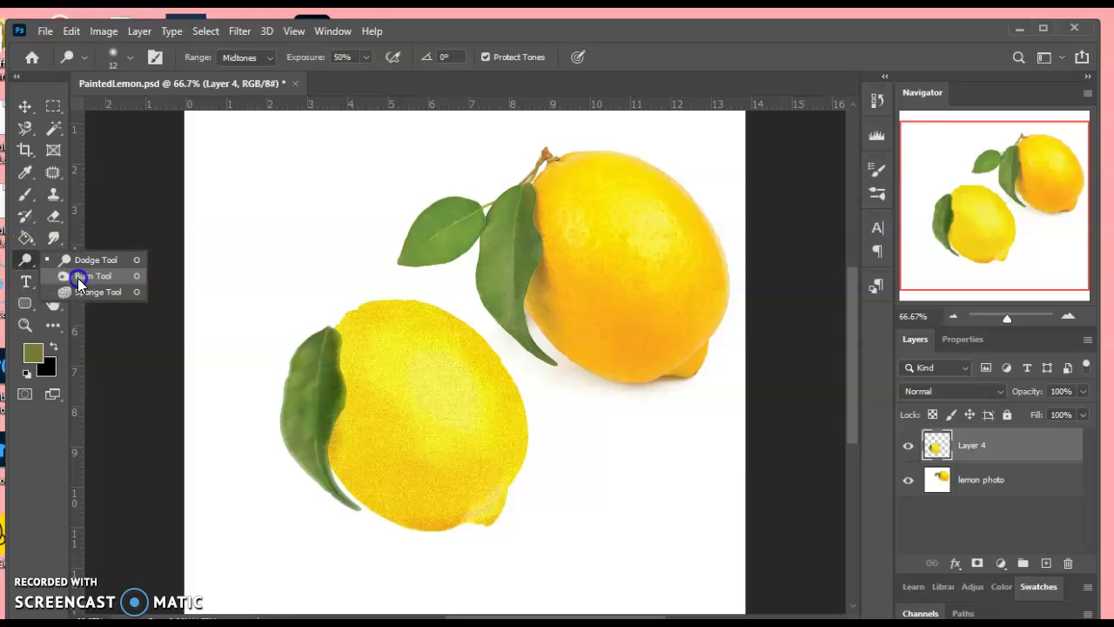
Burn the painted lemon's lower edge, switching Range from Highlights to Midtones
click(78, 278)
mouse_move(380, 487)
mouse_down()
mouse_move(514, 537)
mouse_move(491, 525)
mouse_up()
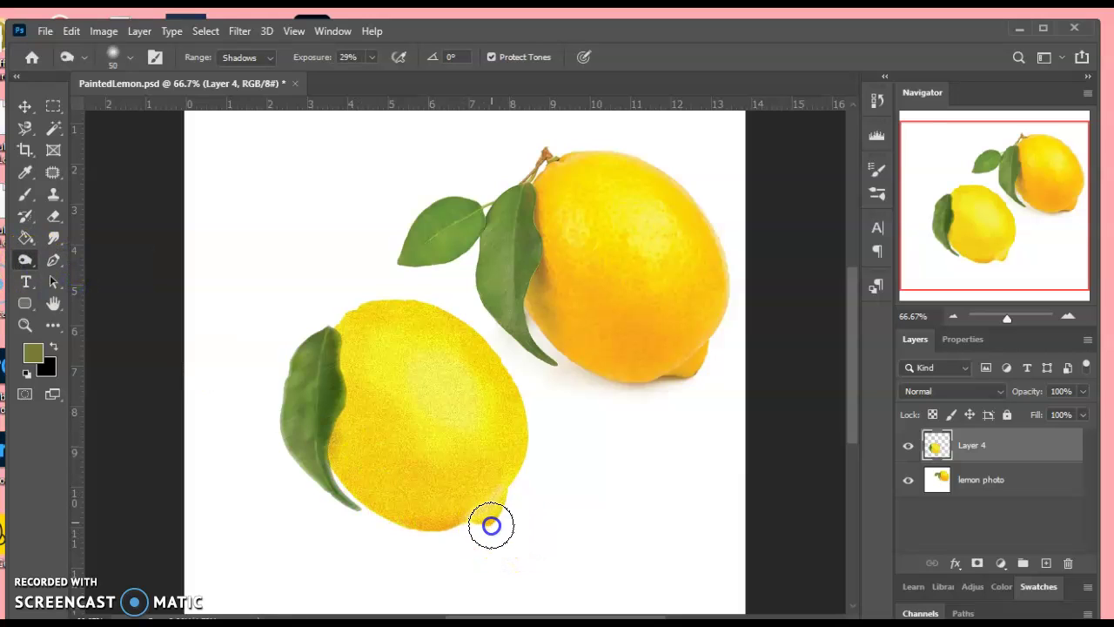
click(240, 57)
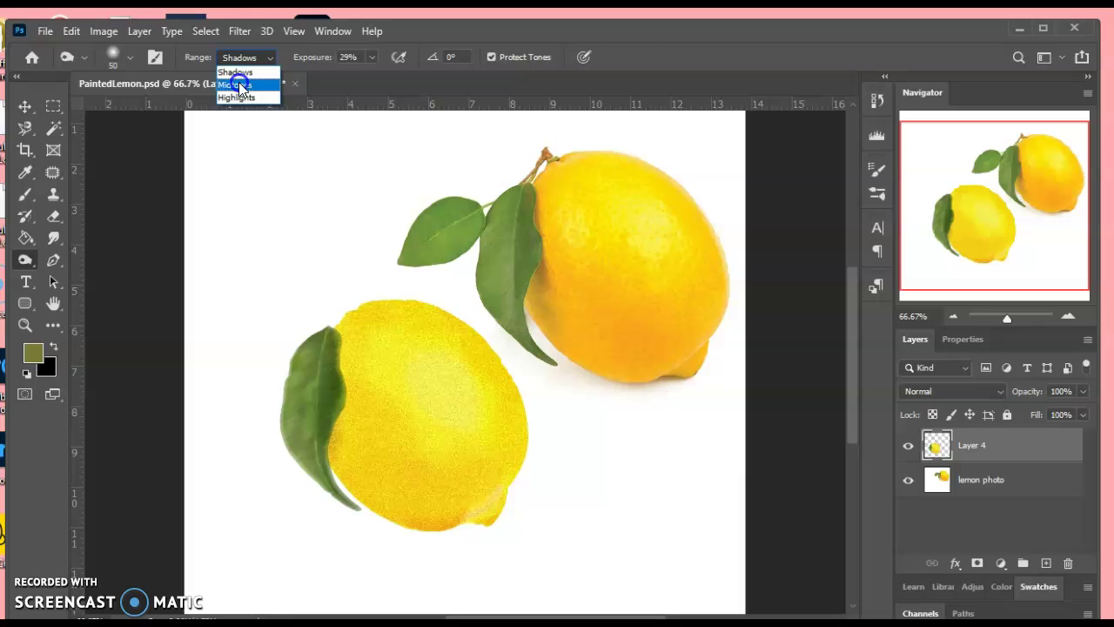
click(237, 97)
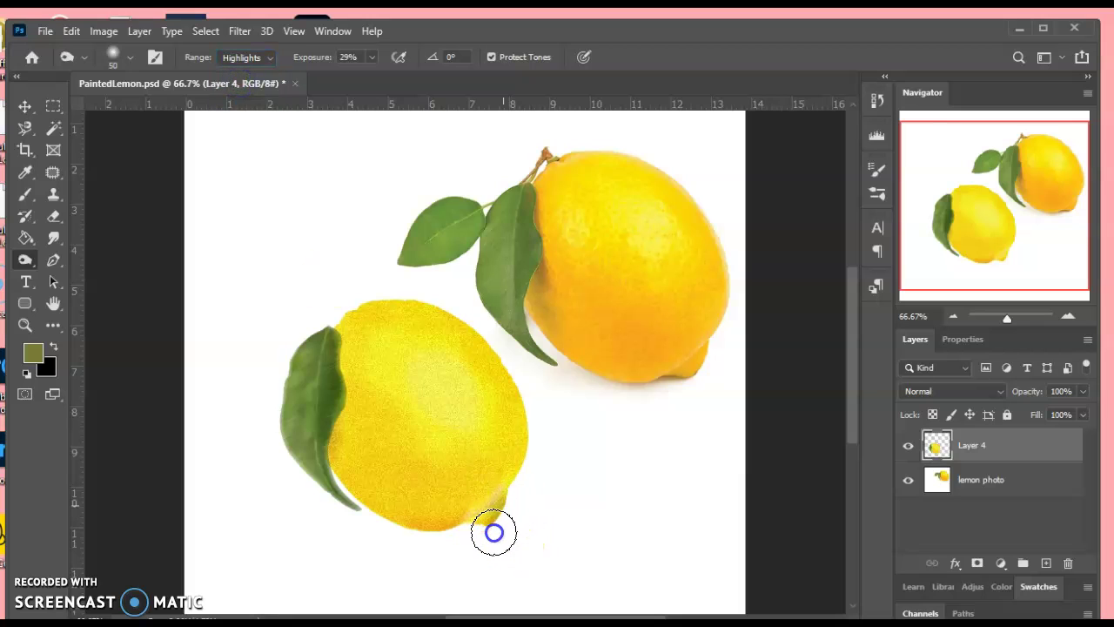
click(240, 57)
click(236, 83)
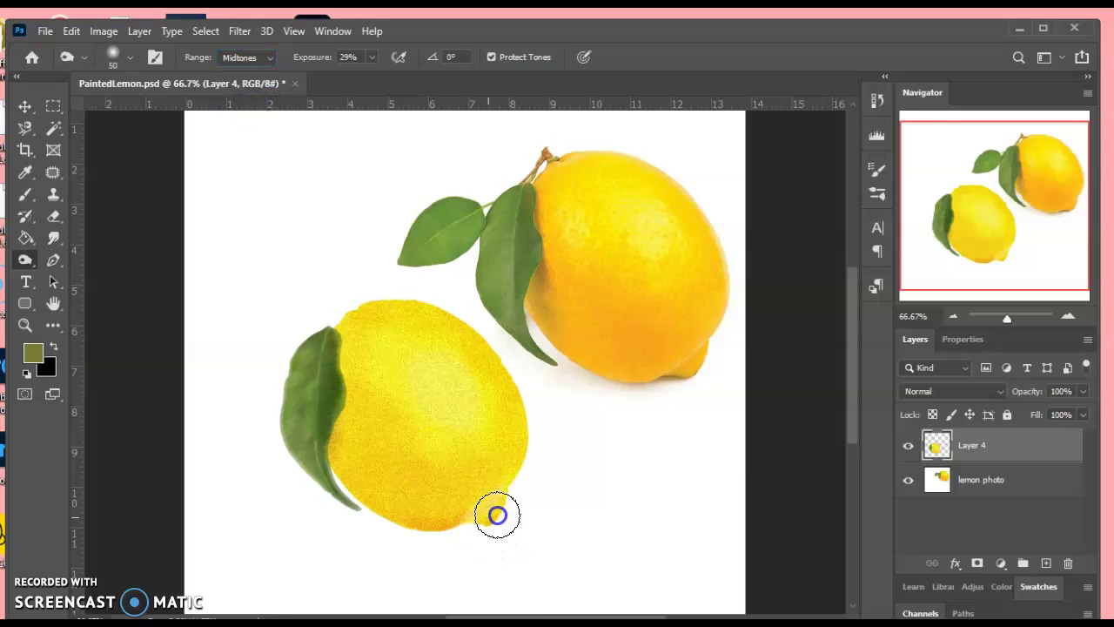
drag(497, 515, 501, 506)
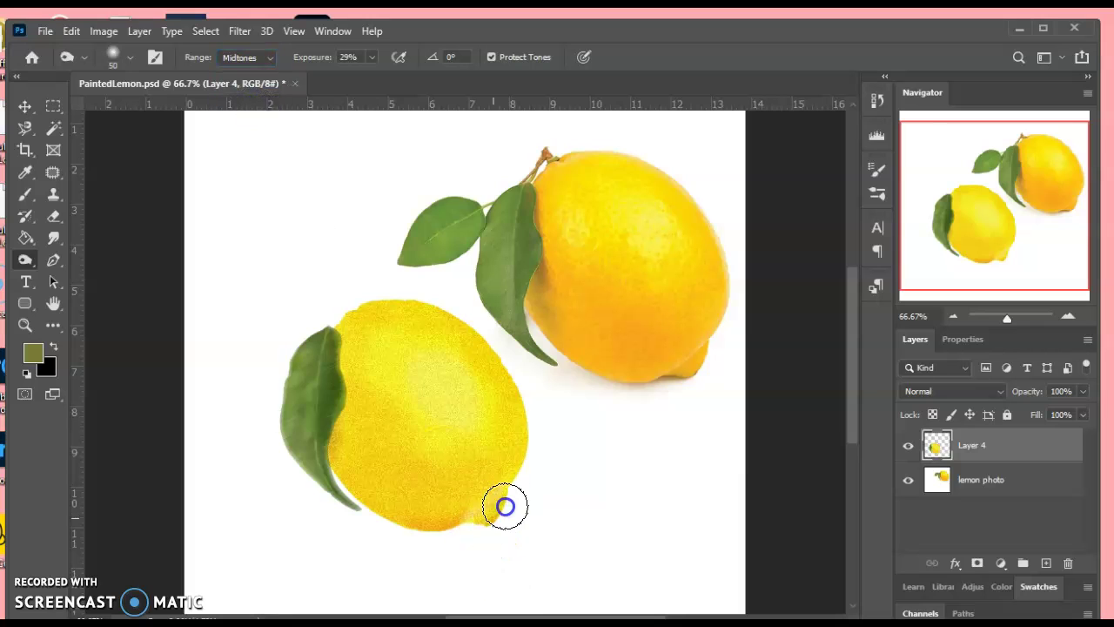